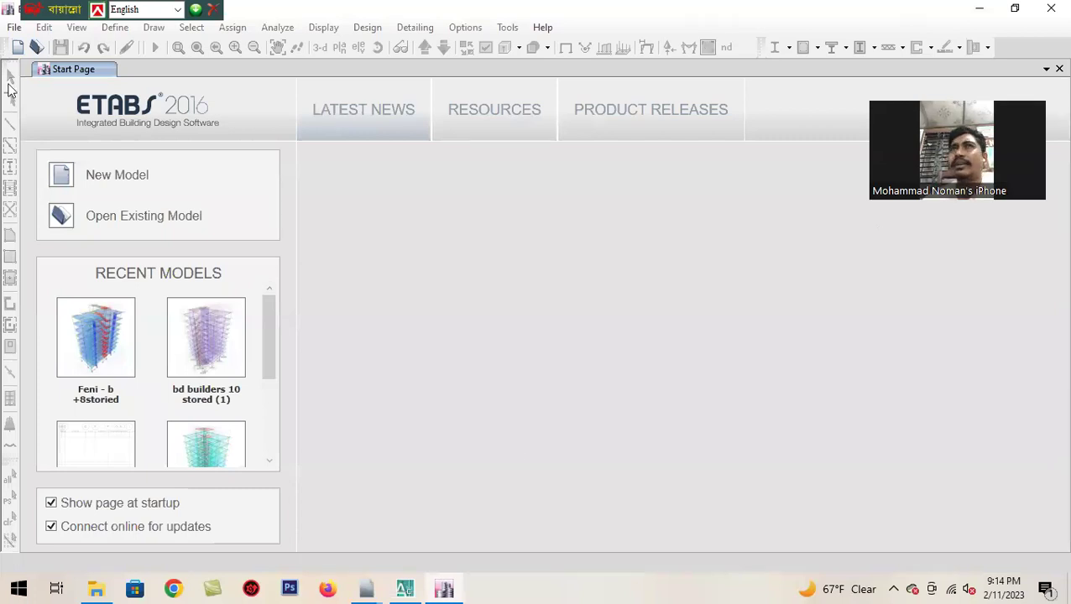
# Step: Switch to File Explorer and open the 2023 01 folder on Local Disk (J:)
pyautogui.click(96, 589)
pyautogui.click(46, 523)
pyautogui.click(174, 102)
pyautogui.doubleClick(174, 102)
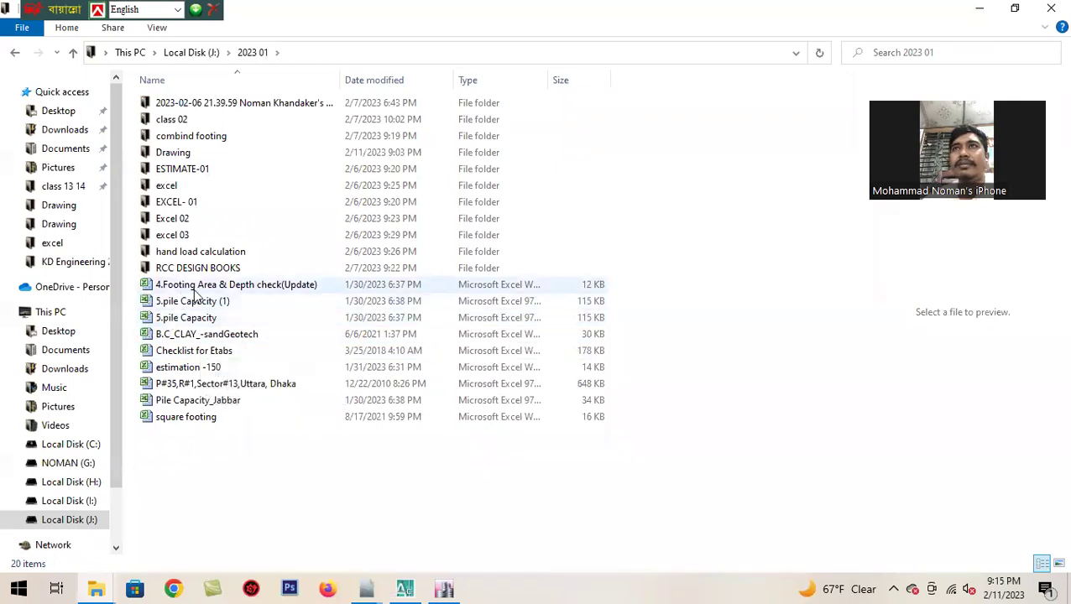
# Step: Look into the RCC DESIGN BOOKS and hand load calculation folders, returning to the 2023 01 folder
pyautogui.click(179, 270)
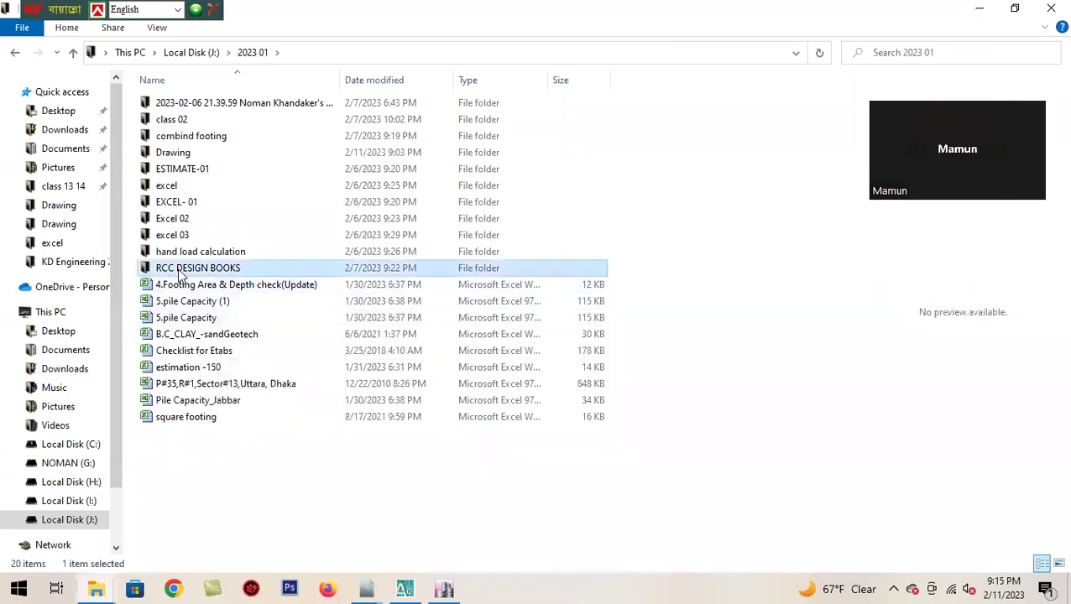
pyautogui.doubleClick(179, 270)
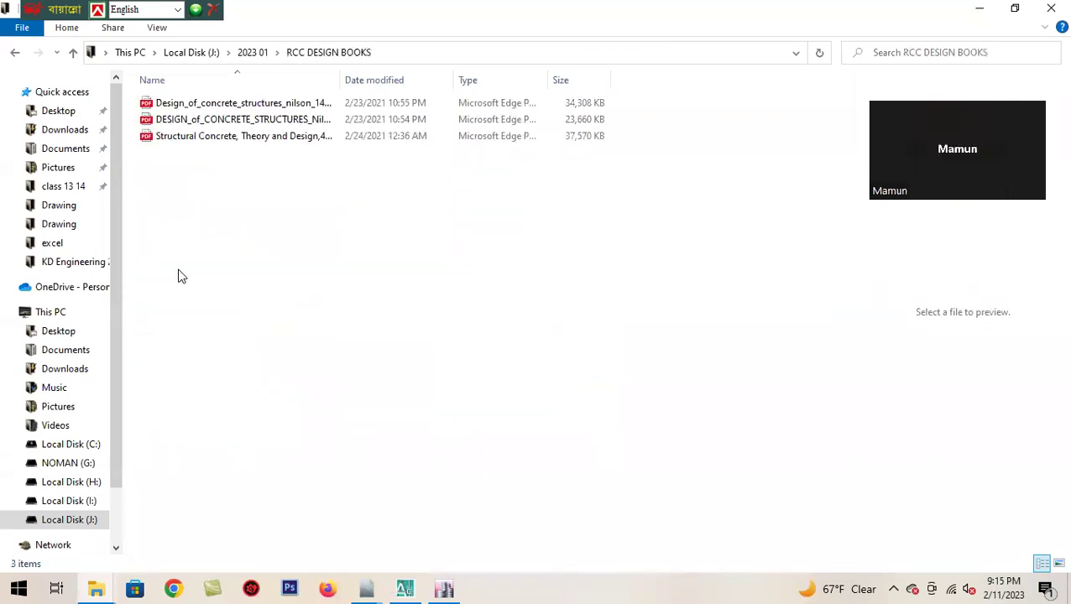
pyautogui.click(13, 53)
pyautogui.click(250, 253)
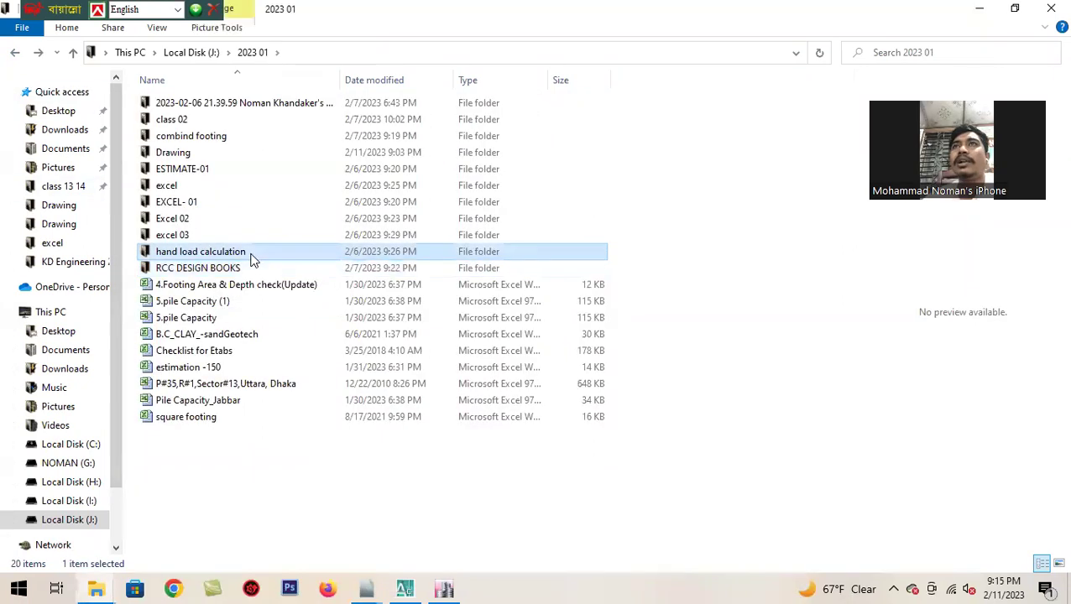
pyautogui.doubleClick(250, 256)
pyautogui.click(14, 52)
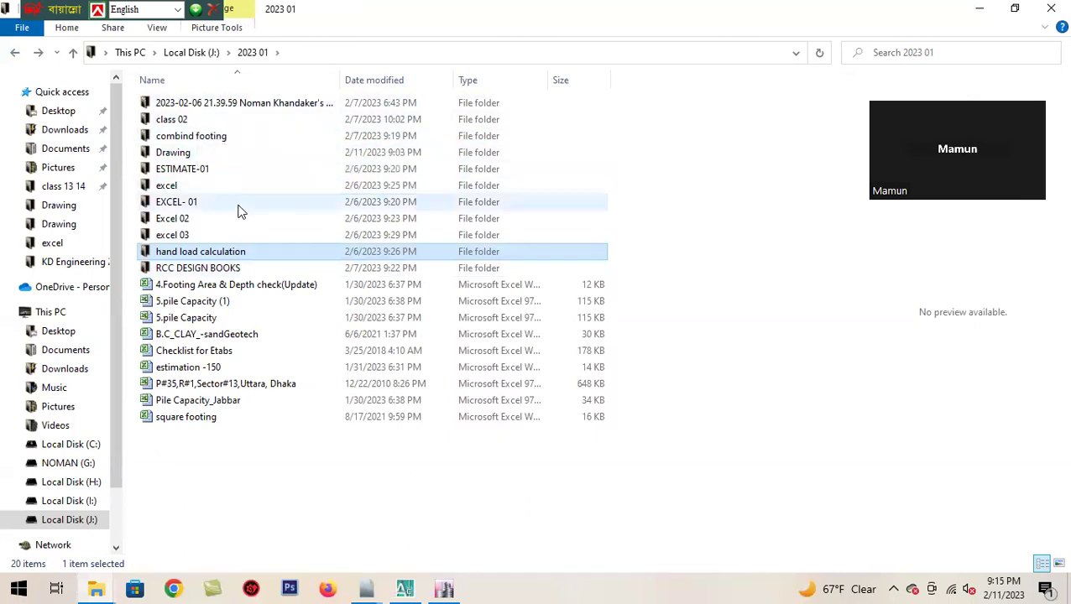
# Step: Look into the ESTIMATE-01 and excel folders, returning to the 2023 01 folder
pyautogui.doubleClick(212, 170)
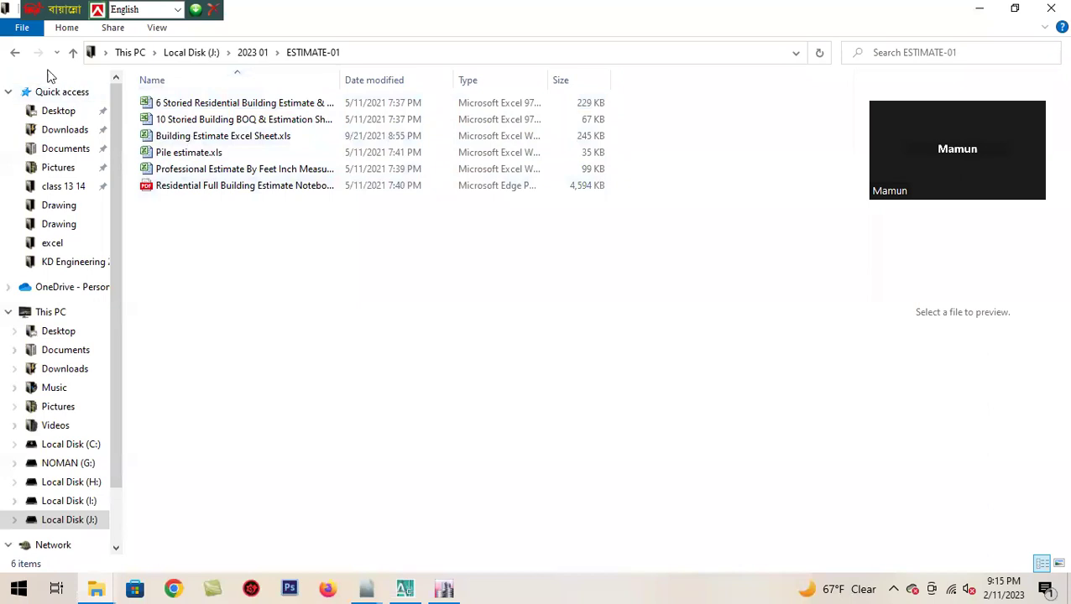
pyautogui.click(15, 54)
pyautogui.click(198, 186)
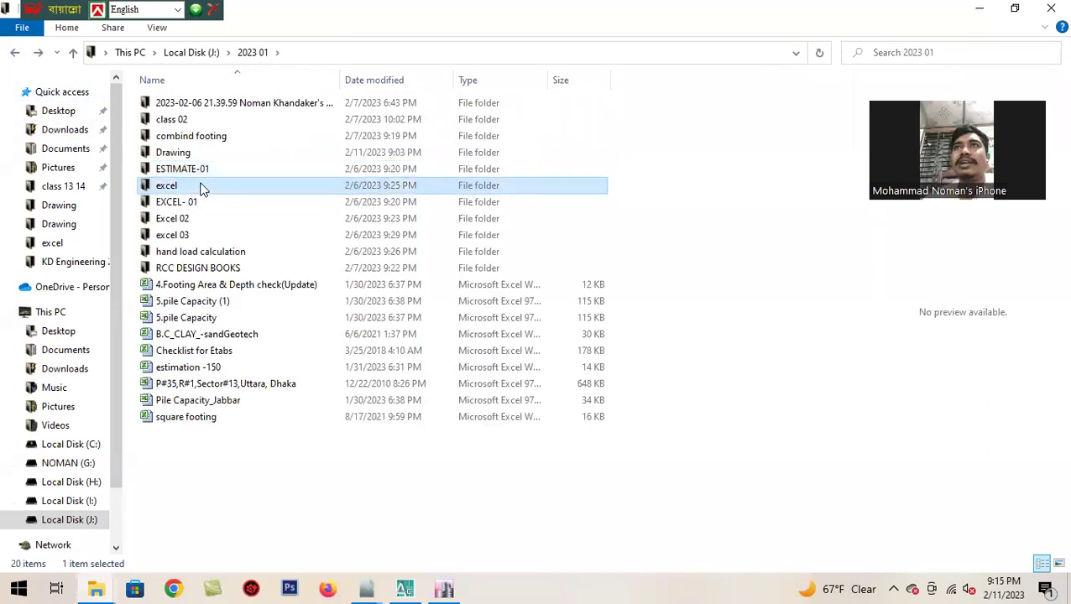
pyautogui.press('Return')
pyautogui.click(14, 52)
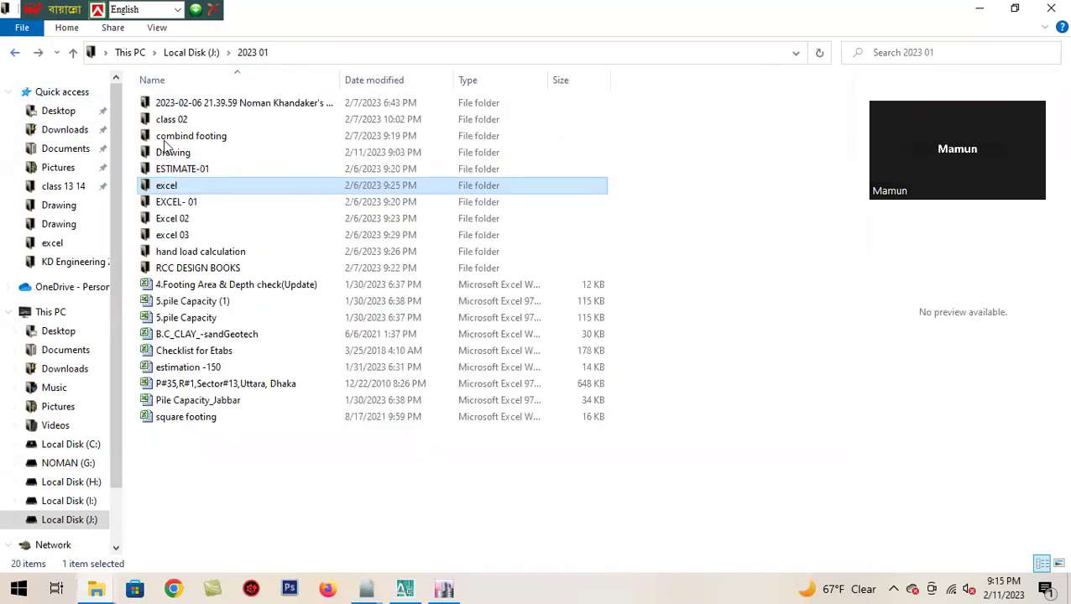
# Step: View the spreadsheets in EXCEL- 01 and in the EXCEL FILE folder of Excel 02, returning to 2023 01
pyautogui.doubleClick(200, 204)
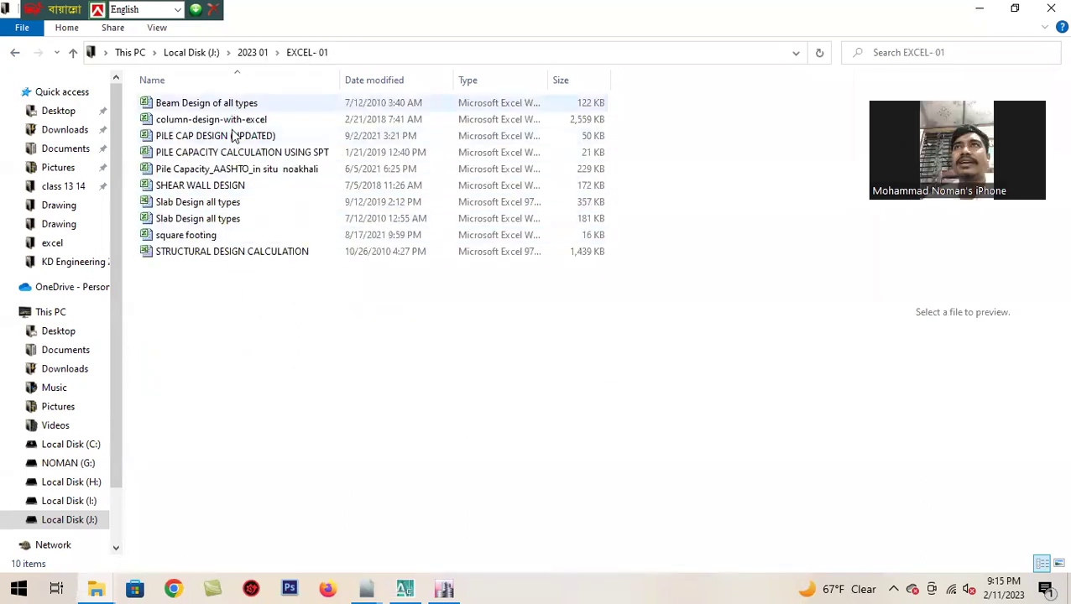
pyautogui.click(220, 184)
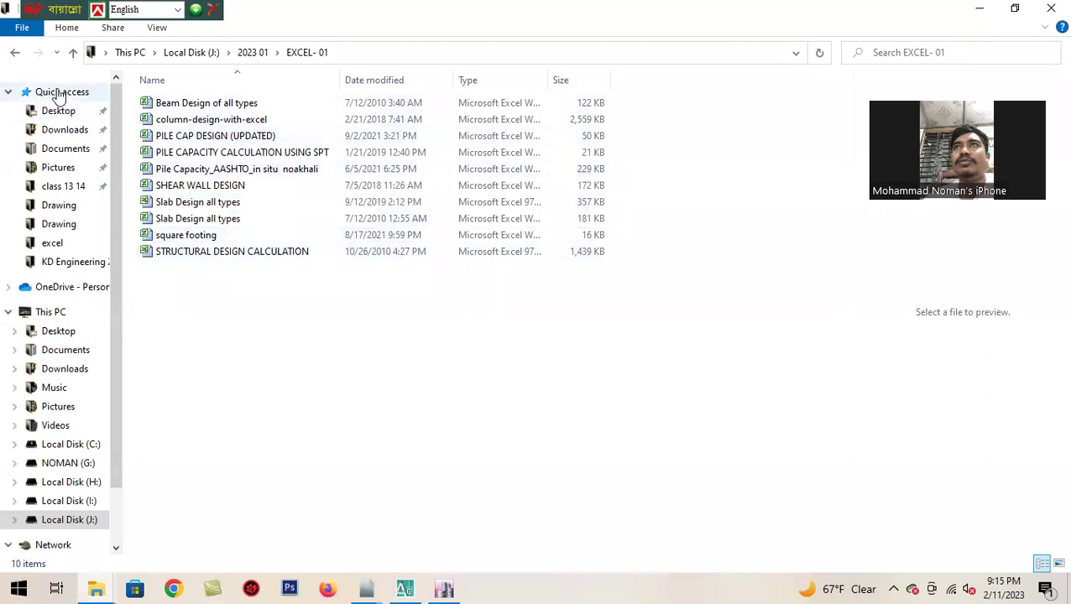
pyautogui.click(14, 52)
pyautogui.doubleClick(222, 220)
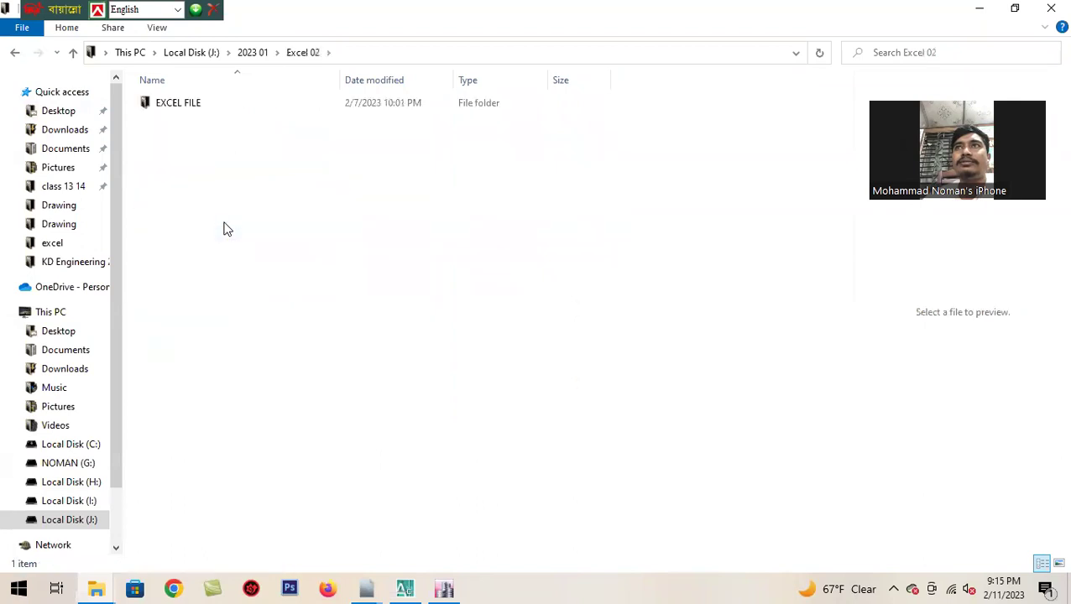
pyautogui.doubleClick(187, 108)
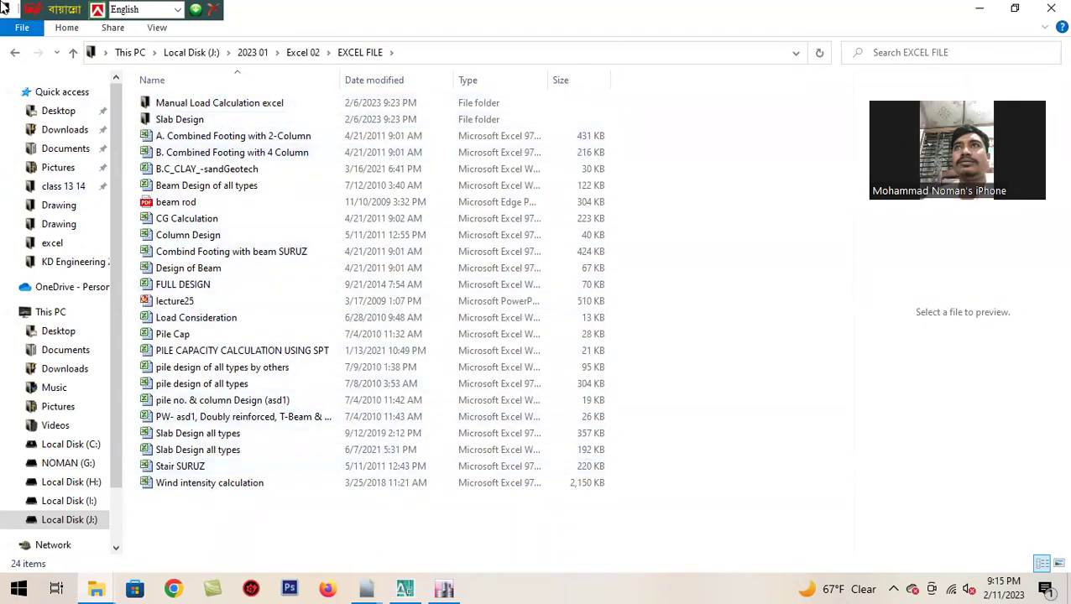
pyautogui.click(15, 54)
pyautogui.click(15, 56)
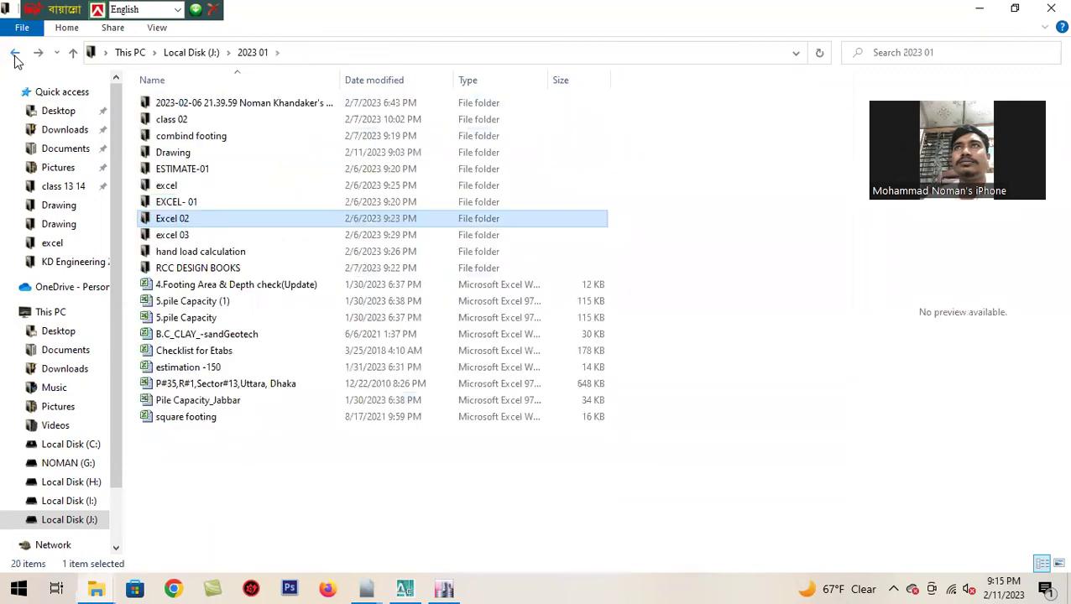
# Step: Browse the EXCEL FILE folder of excel 03 and preview the Column Design USD Use this workbook in Manual Load Calculation excel
pyautogui.doubleClick(232, 236)
pyautogui.doubleClick(210, 104)
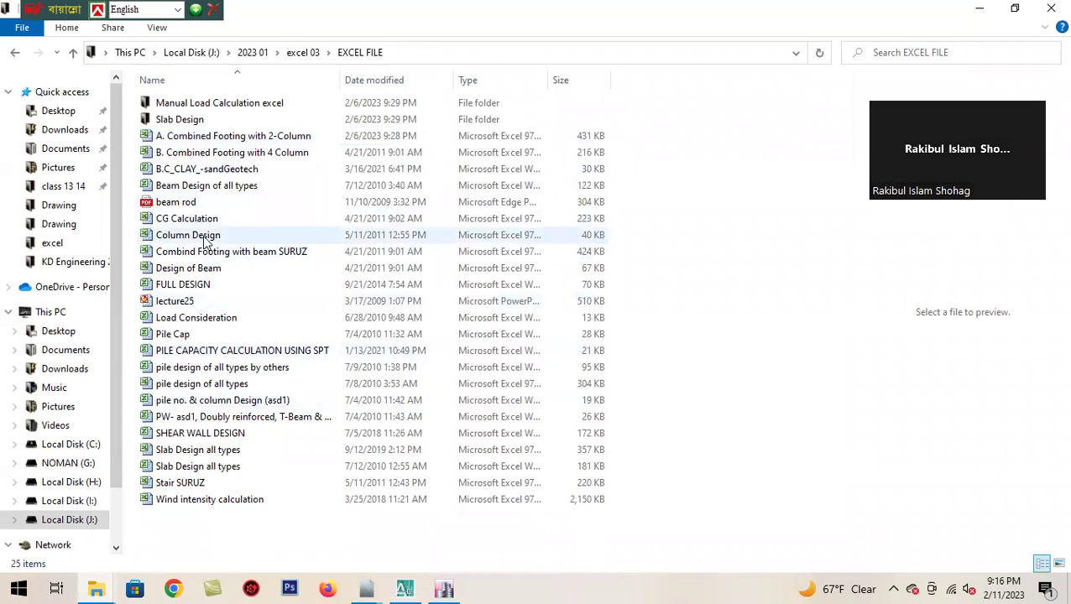
pyautogui.doubleClick(214, 105)
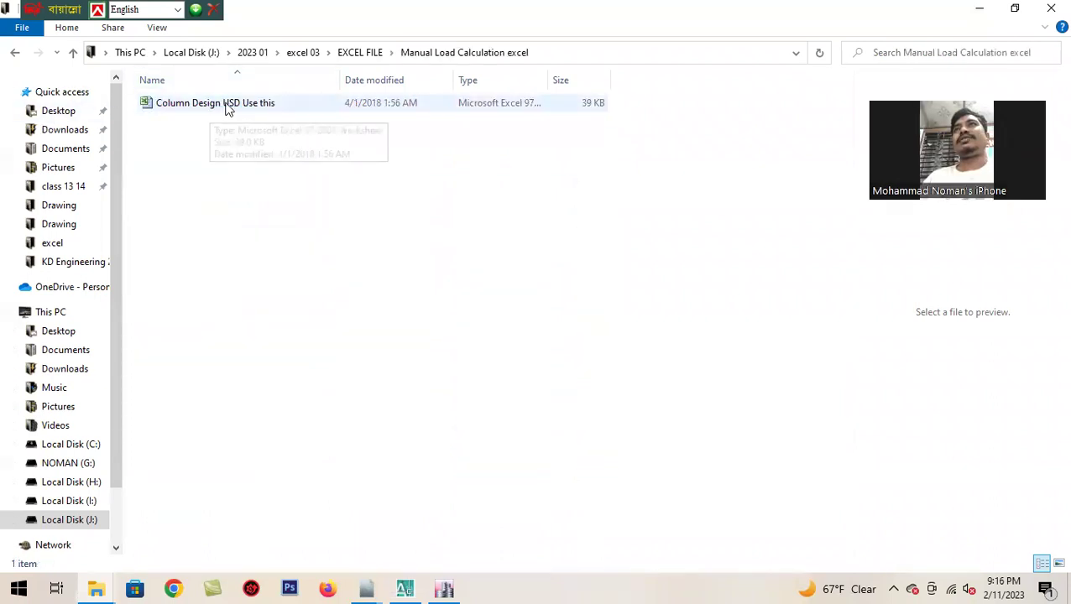
pyautogui.click(225, 108)
pyautogui.press('F2')
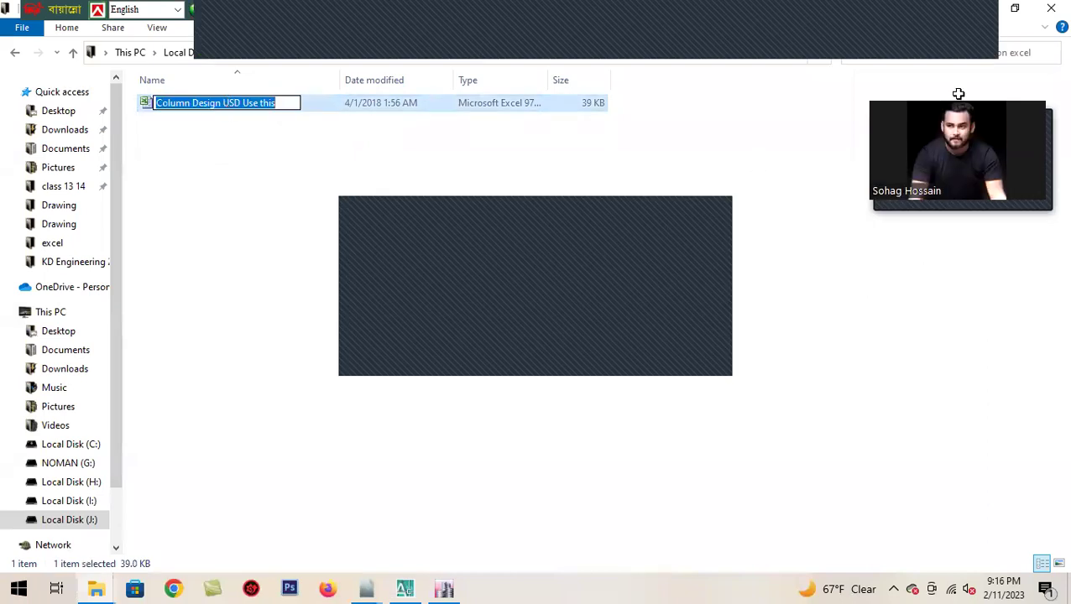
pyautogui.click(452, 99)
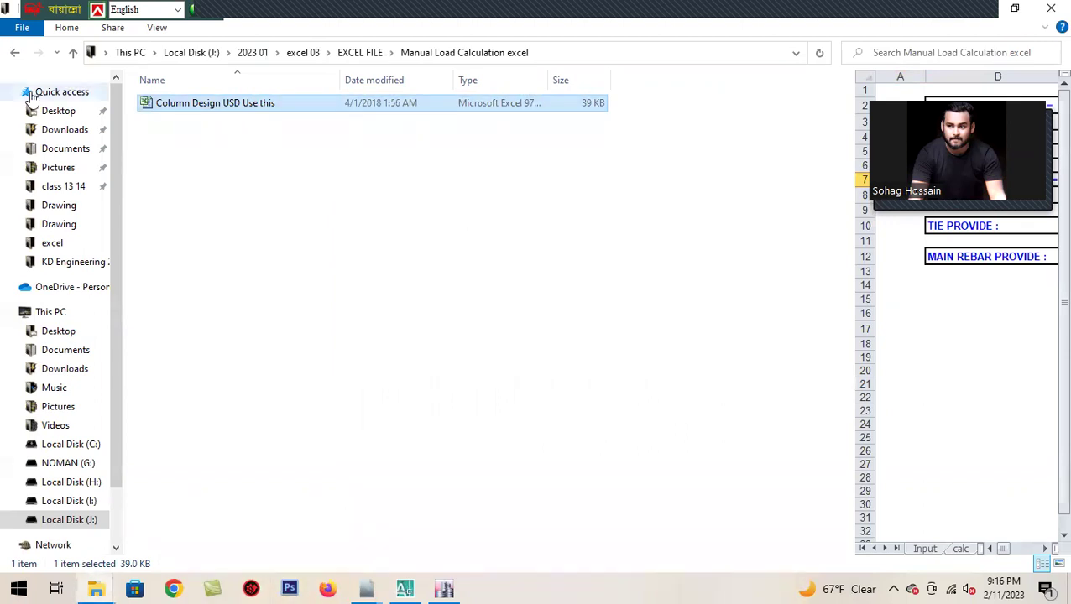
pyautogui.click(20, 57)
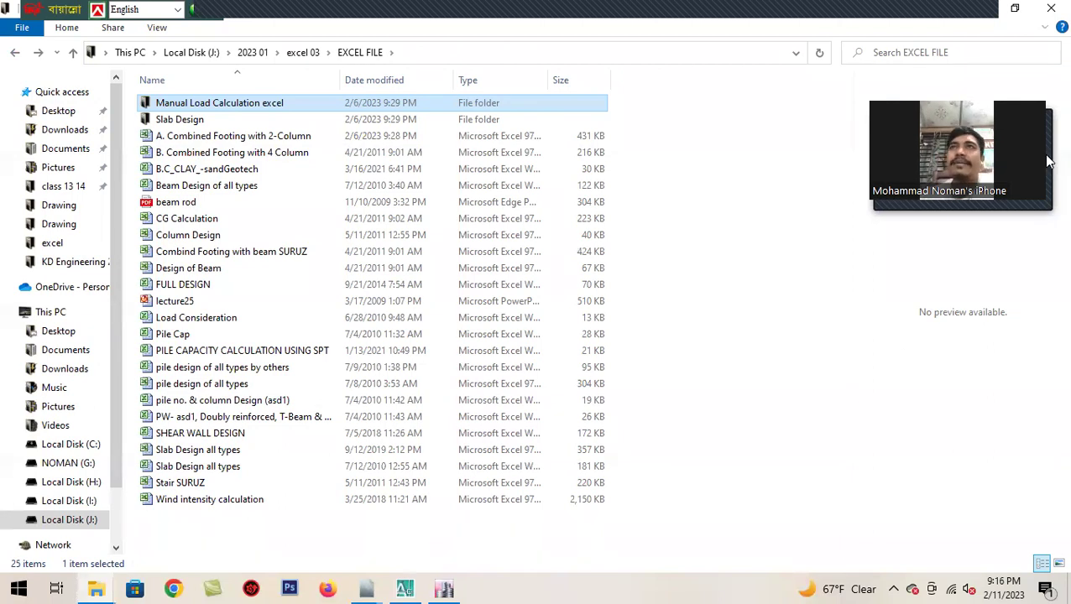
# Step: View the Slab Design folder of excel 03 and the hand load calculation folder, returning to 2023 01
pyautogui.doubleClick(220, 119)
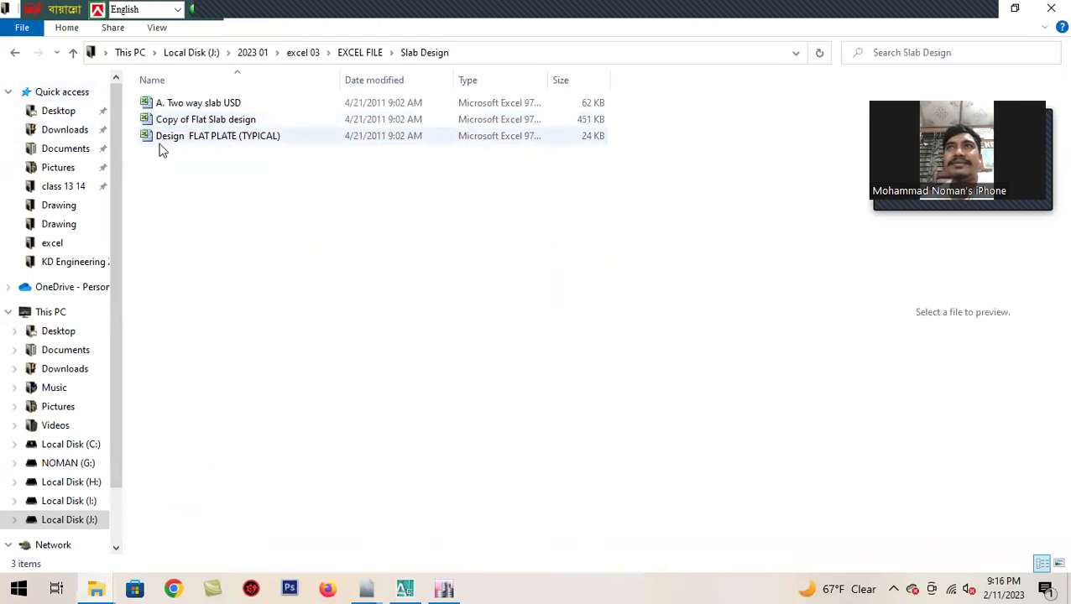
pyautogui.click(15, 57)
pyautogui.click(15, 59)
pyautogui.click(15, 59)
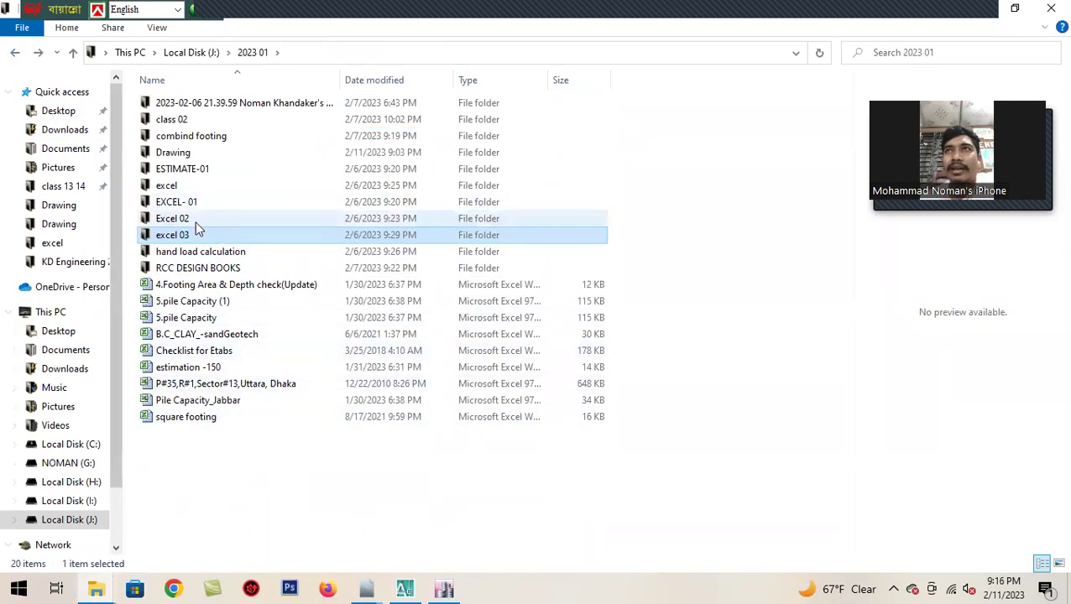
pyautogui.doubleClick(288, 253)
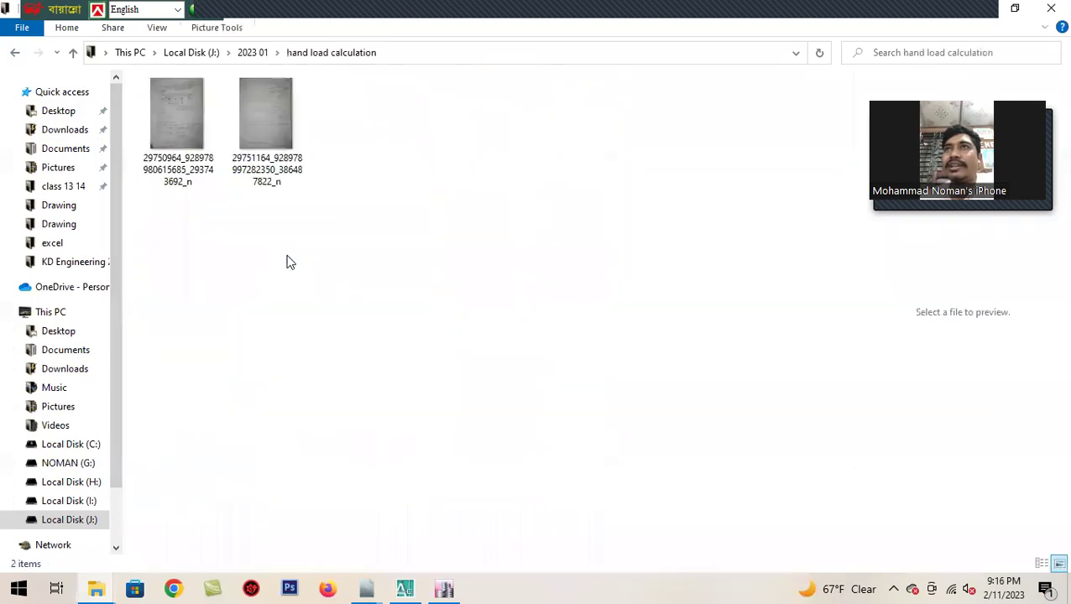
pyautogui.click(13, 53)
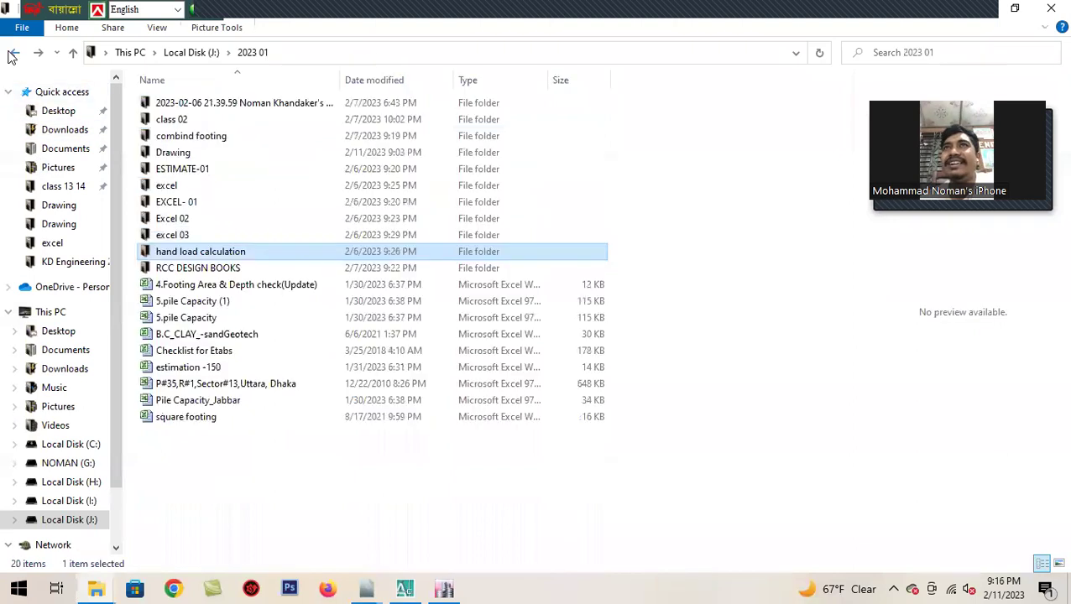
# Step: Switch to AutoCAD and examine the typical floor plan's rooms, columns, grid lines and dimensions
pyautogui.moveTo(447, 587)
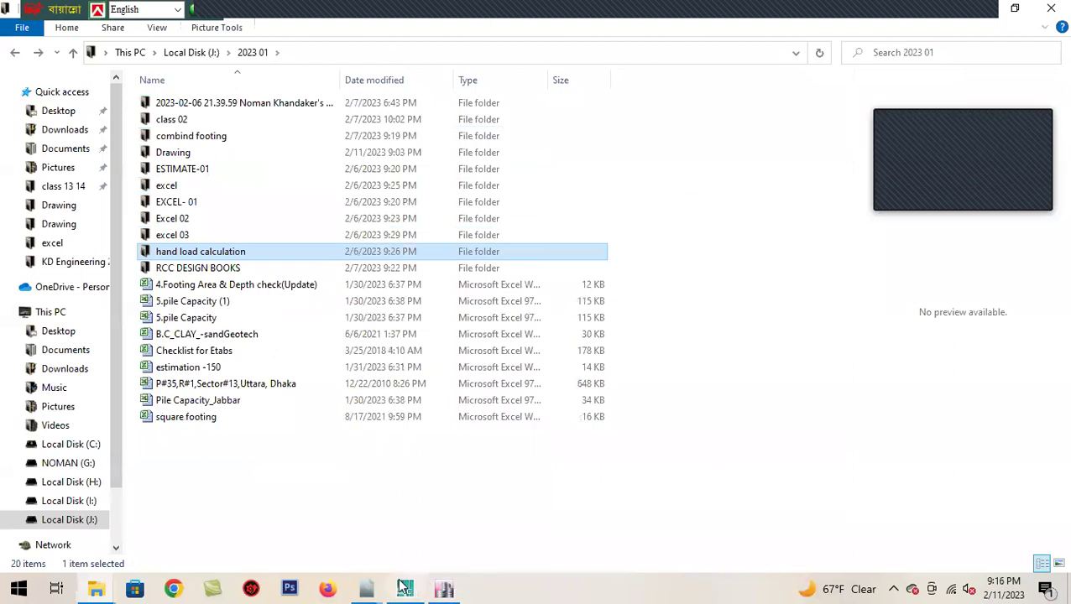
pyautogui.click(388, 526)
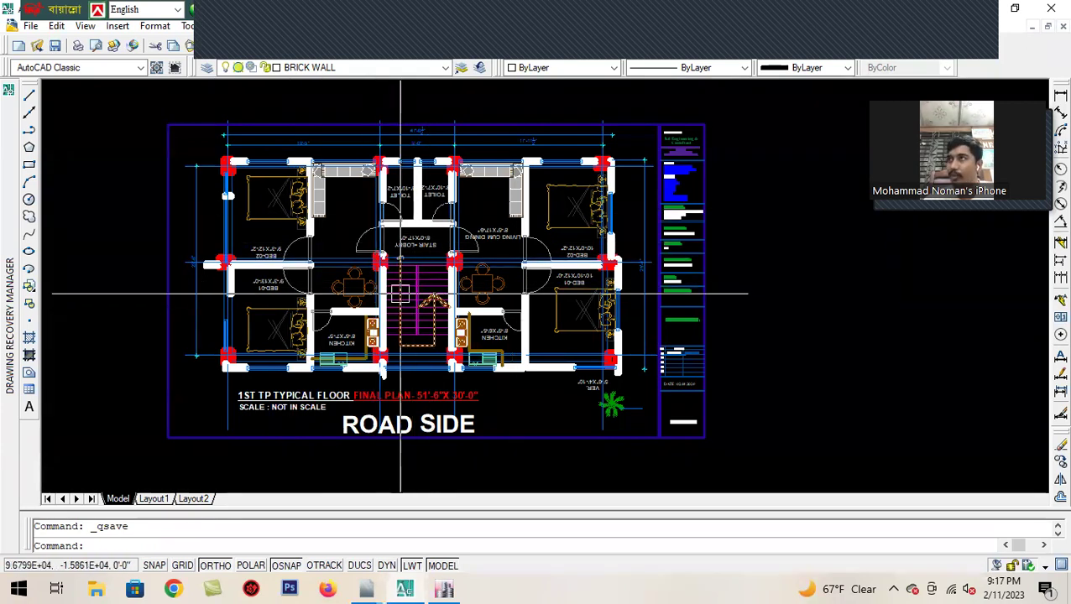
pyautogui.scroll(3, 400, 294)
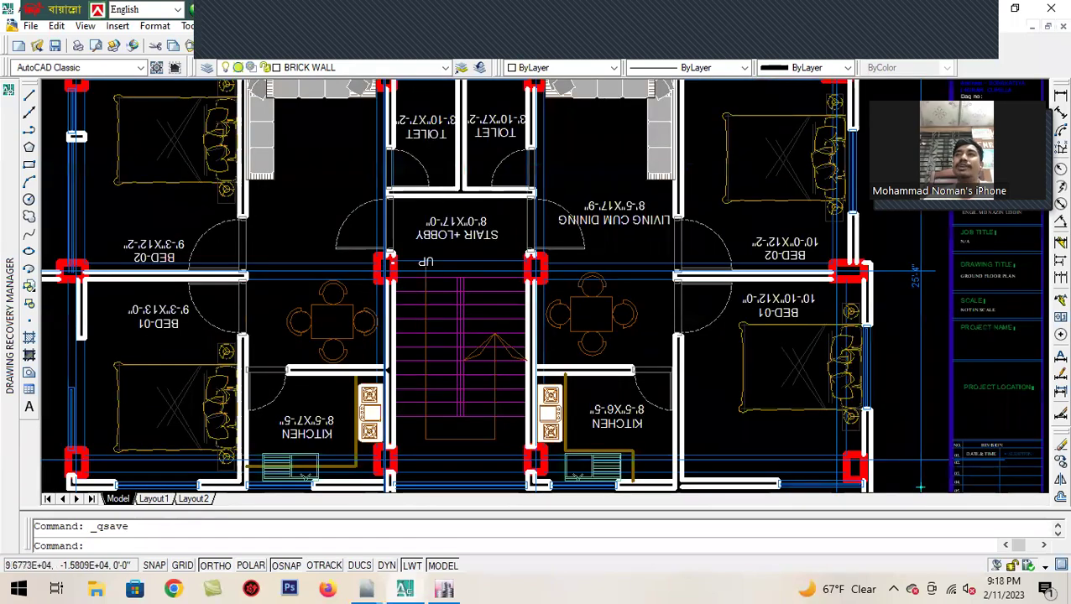
pyautogui.scroll(-2, 439, 319)
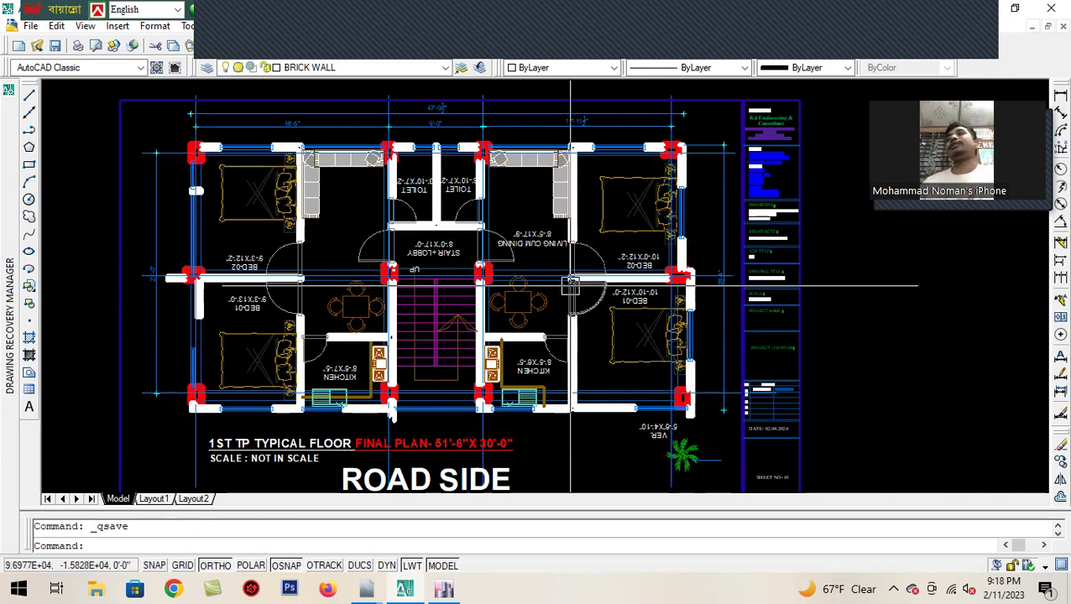
pyautogui.moveTo(447, 587)
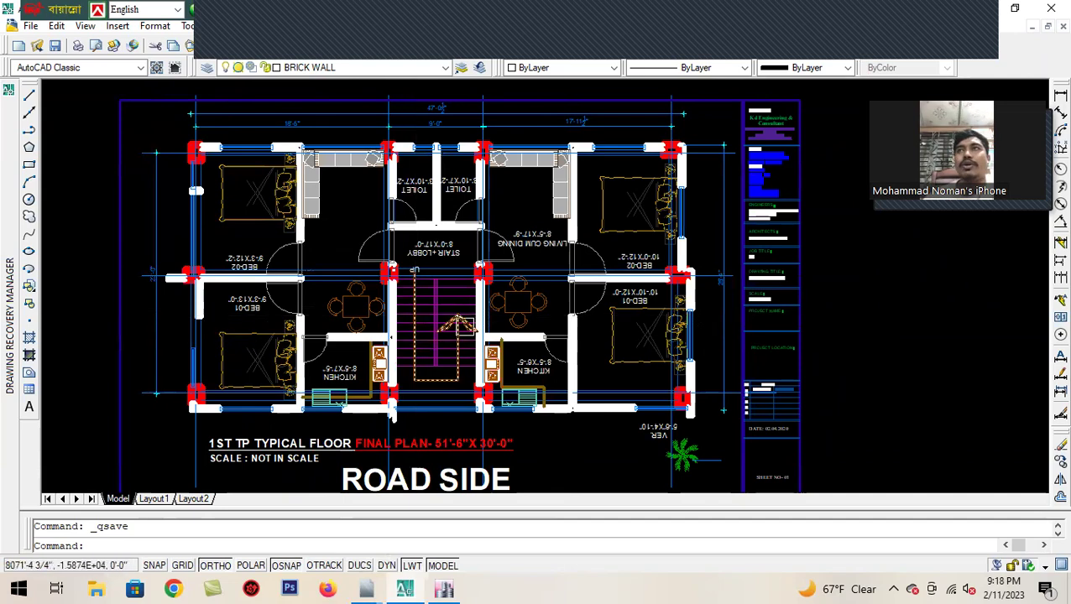
pyautogui.moveTo(221, 412)
pyautogui.mouseDown(button='middle')
pyautogui.moveTo(218, 319)
pyautogui.moveTo(204, 386)
pyautogui.mouseUp(button='middle')
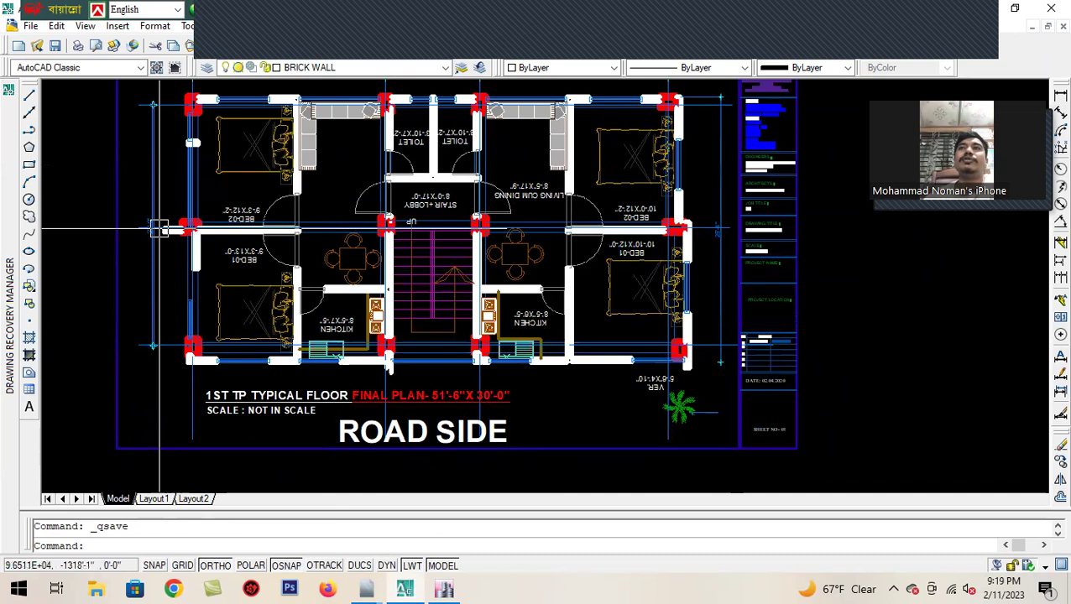
pyautogui.scroll(-2, 287, 307)
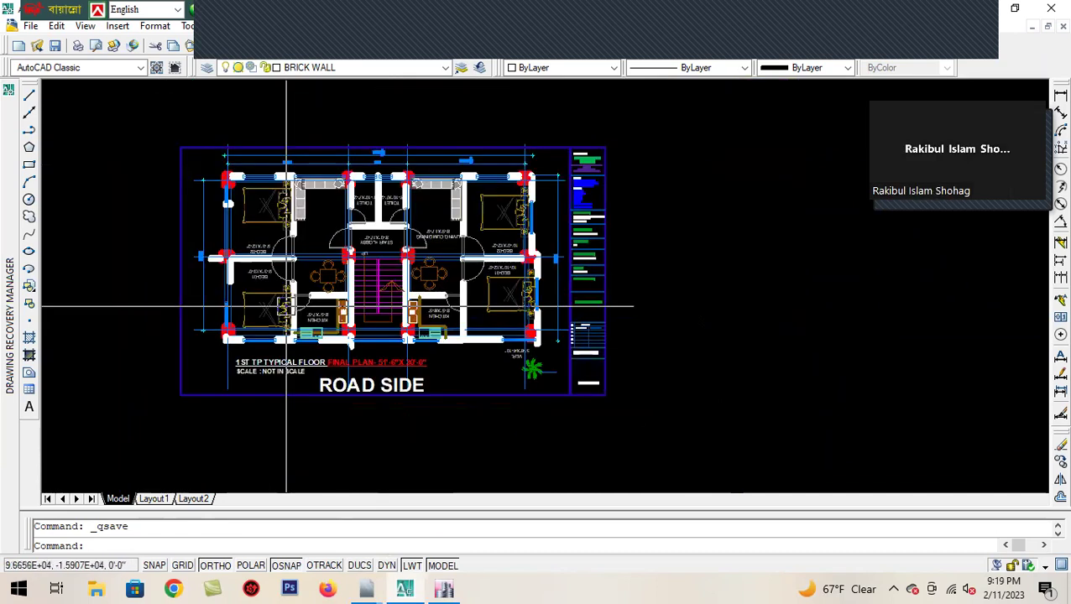
pyautogui.scroll(2, 268, 266)
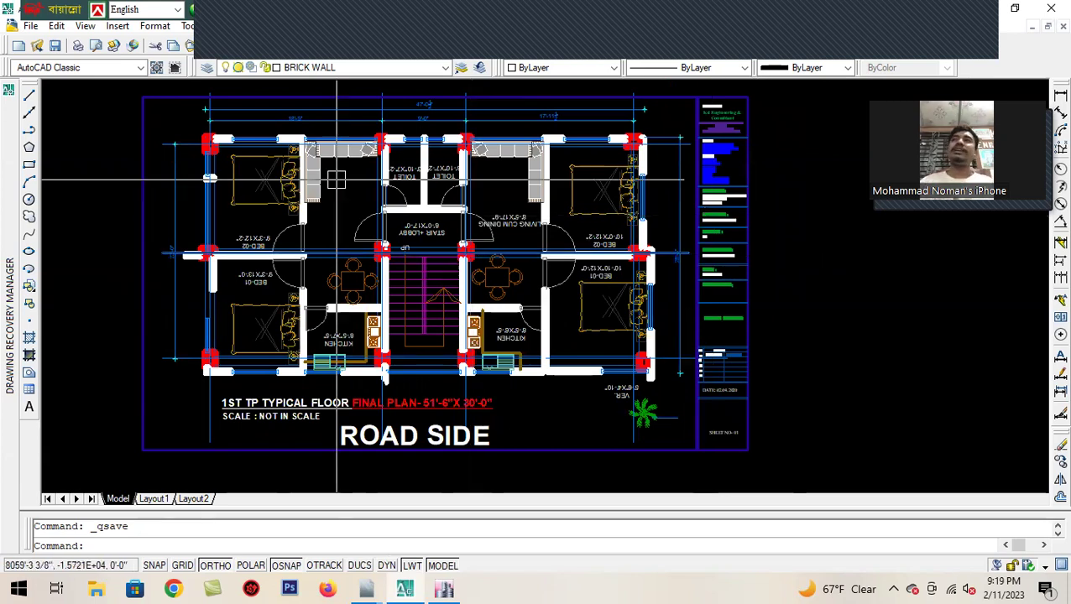
pyautogui.moveTo(388, 248); pyautogui.dragTo(395, 281, button='middle')
pyautogui.scroll(3, 194, 159)
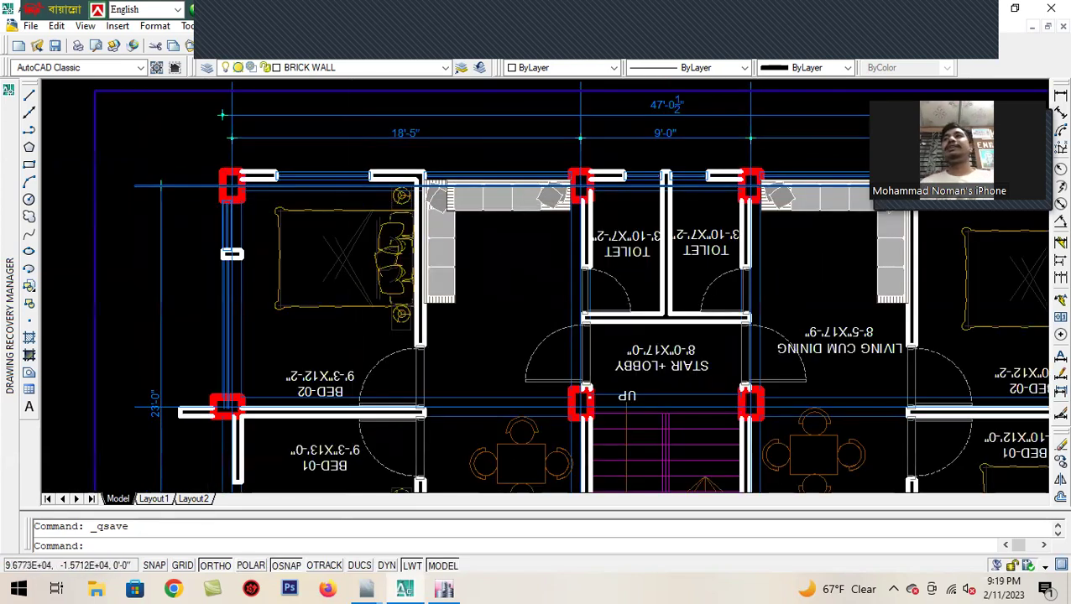
pyautogui.moveTo(662, 158); pyautogui.dragTo(306, 172, button='middle')
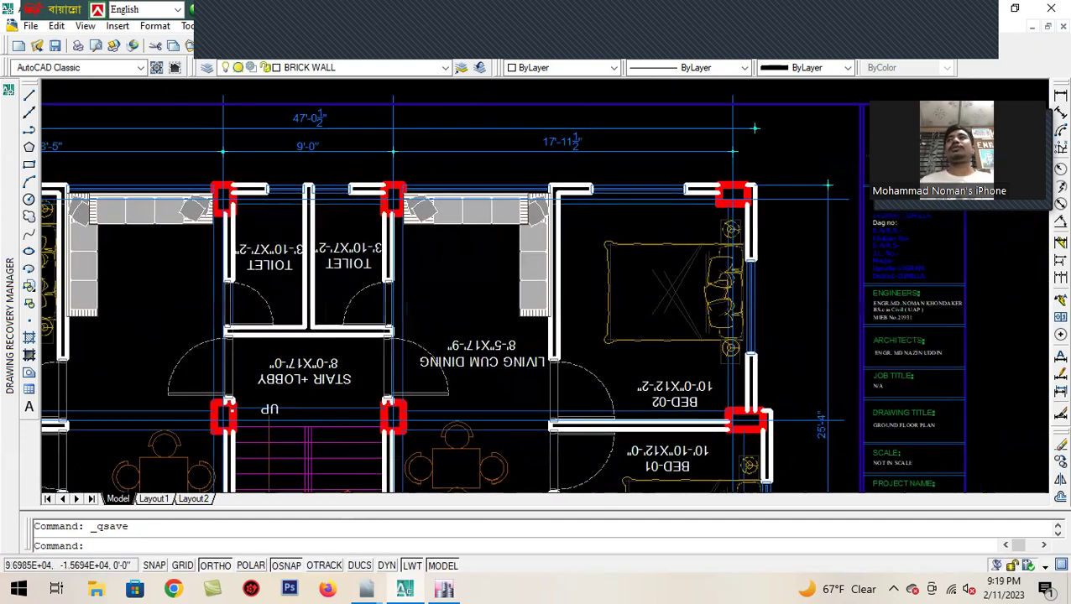
pyautogui.scroll(-6, 561, 171)
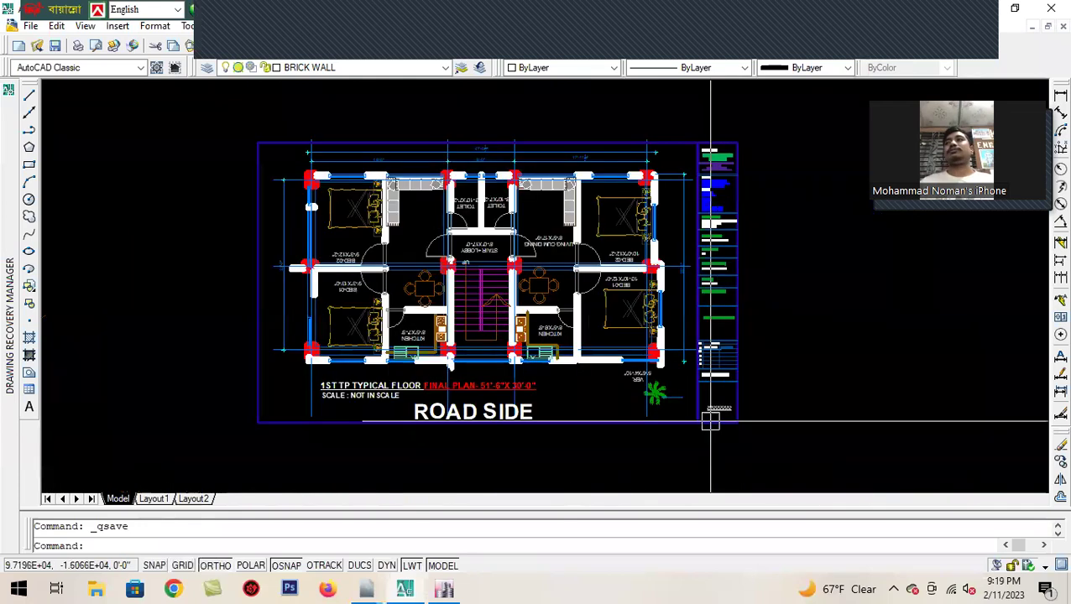
# Step: Move the rightmost vertical grid line onto the centre of the column beside the verandah
pyautogui.scroll(6, 595, 451)
pyautogui.click(595, 452)
pyautogui.click(544, 458)
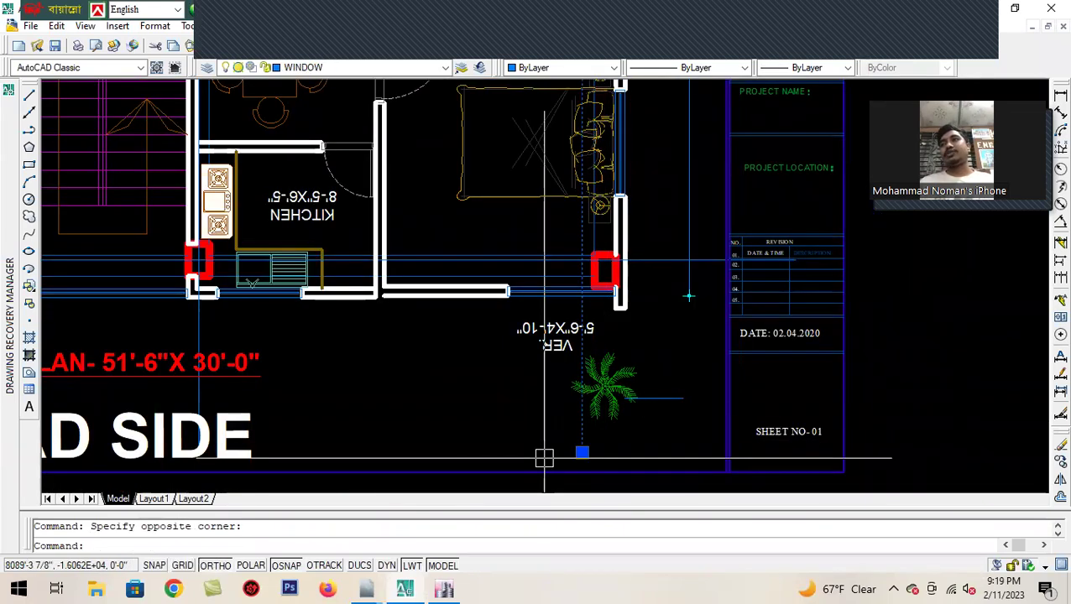
pyautogui.write('m')
pyautogui.press('Return')
pyautogui.scroll(3, 556, 276)
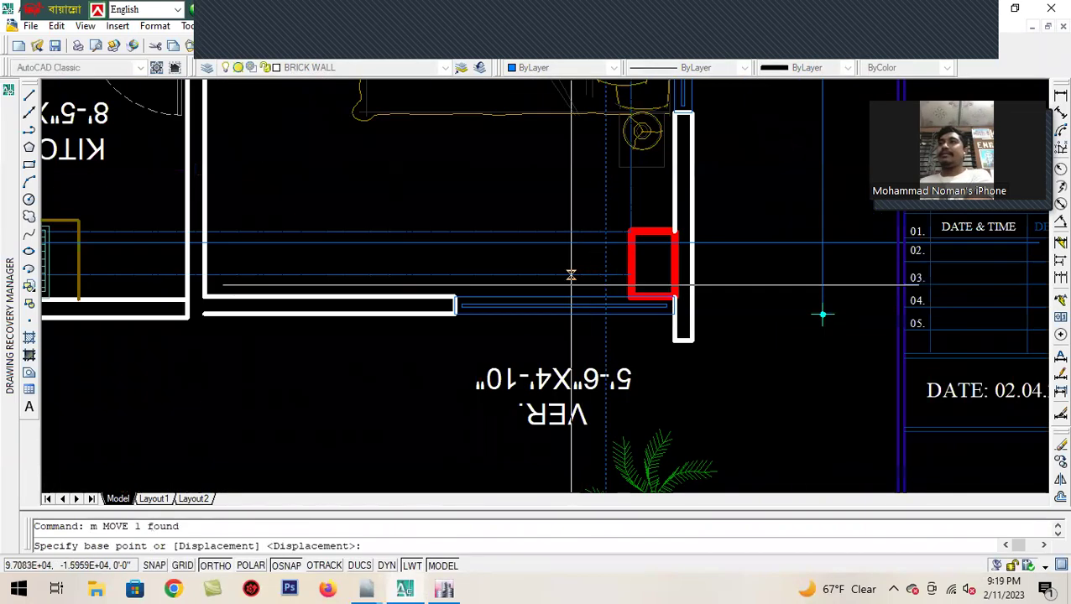
pyautogui.click(822, 316)
pyautogui.scroll(-5, 710, 366)
pyautogui.scroll(6, 710, 366)
pyautogui.scroll(-5, 632, 206)
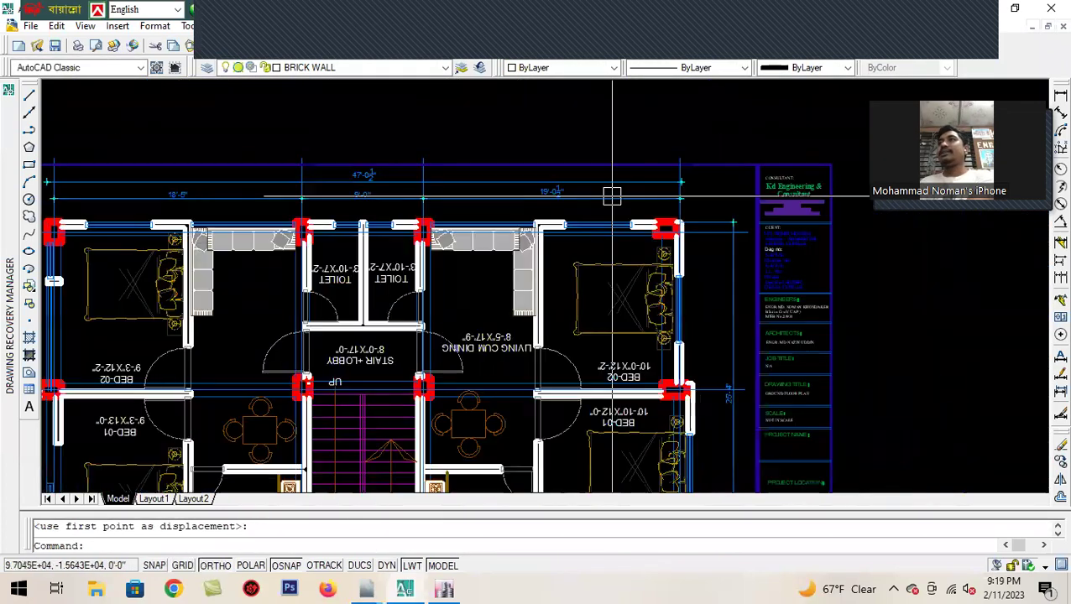
# Step: Examine the typical floor plan's columns, grid lines and the dimensions along its edges
pyautogui.scroll(2, 612, 191)
pyautogui.scroll(-5, 582, 192)
pyautogui.scroll(3, 567, 227)
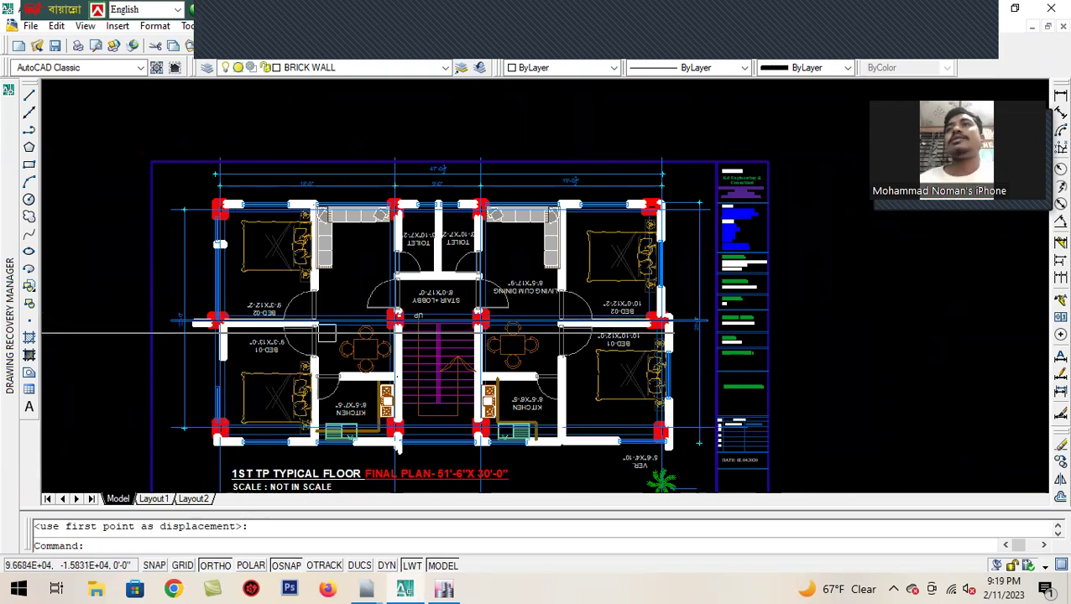
pyautogui.moveTo(236, 422); pyautogui.dragTo(227, 351, button='middle')
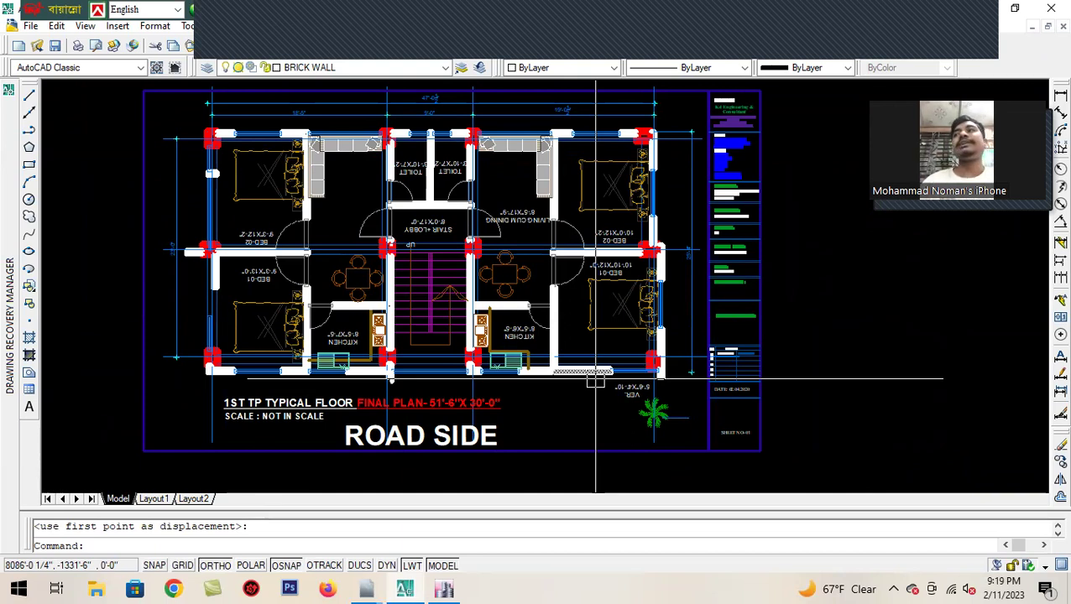
pyautogui.scroll(-3, 509, 358)
pyautogui.scroll(2, 507, 358)
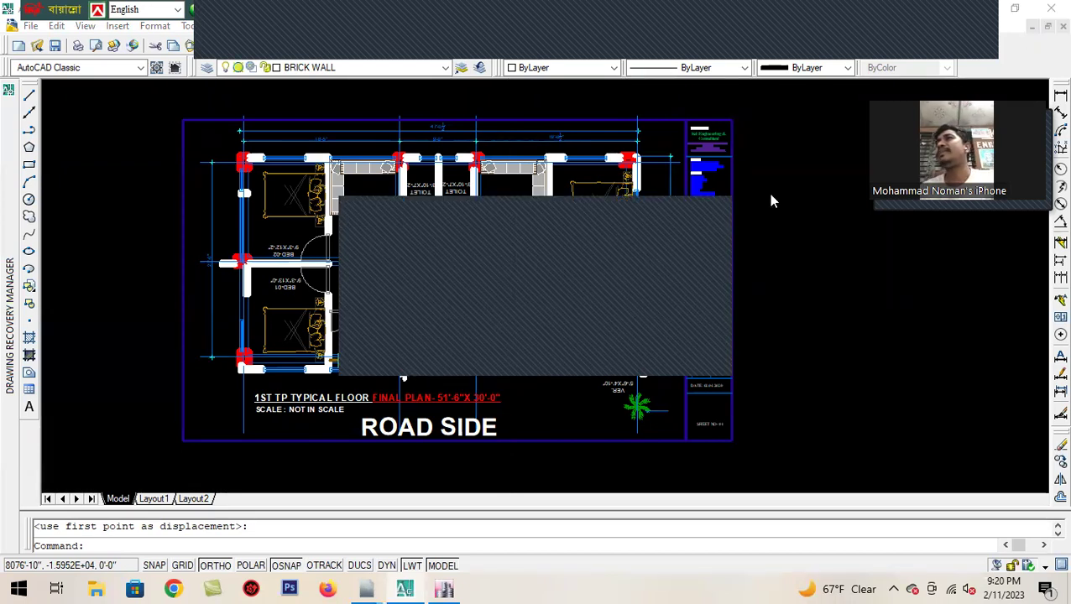
pyautogui.click(795, 392)
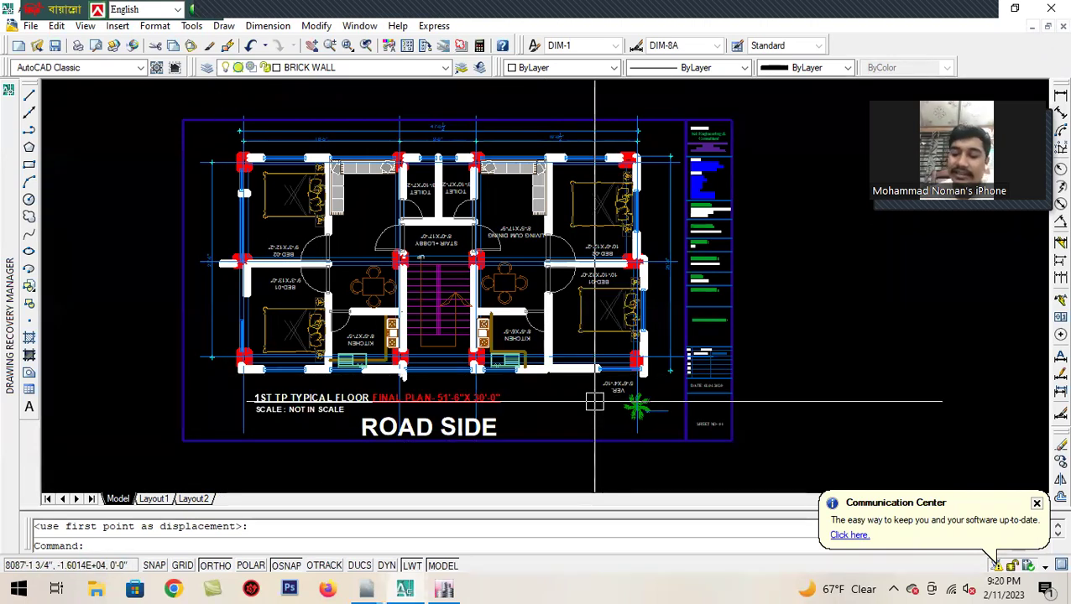
pyautogui.scroll(3, 167, 239)
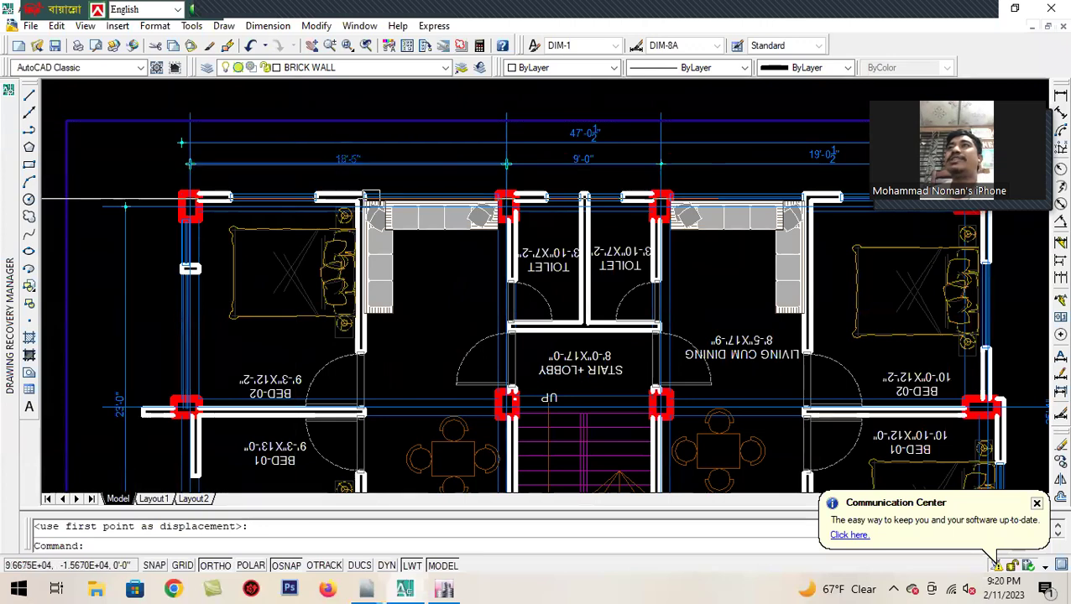
pyautogui.scroll(-2, 489, 198)
pyautogui.scroll(3, 755, 202)
pyautogui.scroll(-3, 363, 161)
pyautogui.scroll(4, 363, 161)
pyautogui.scroll(-3, 363, 161)
pyautogui.scroll(1, 528, 177)
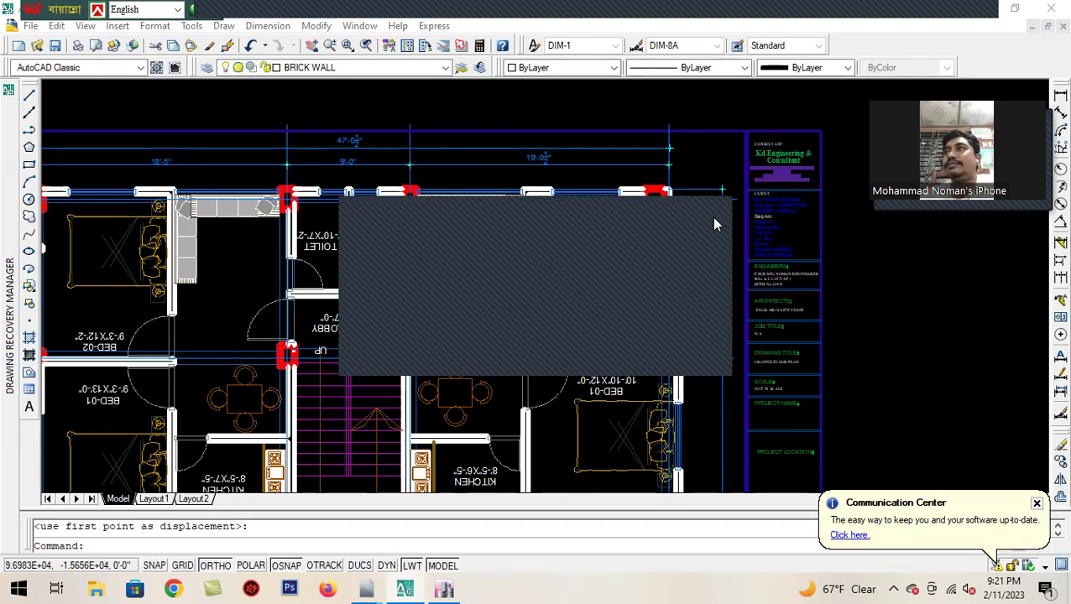
pyautogui.scroll(5, 381, 344)
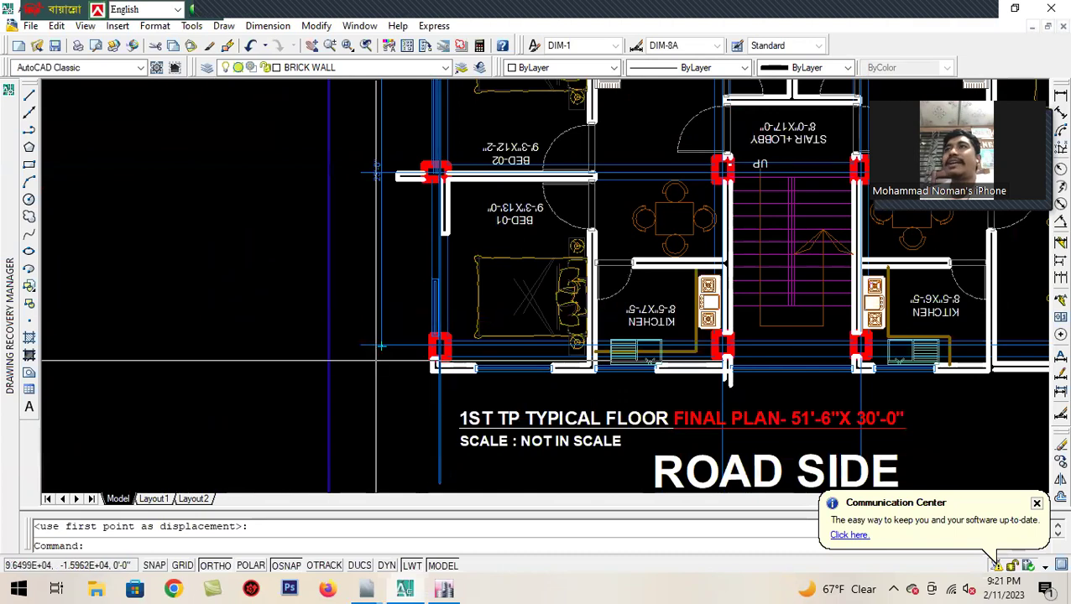
pyautogui.scroll(2, 382, 193)
pyautogui.scroll(-5, 381, 189)
pyautogui.scroll(4, 587, 303)
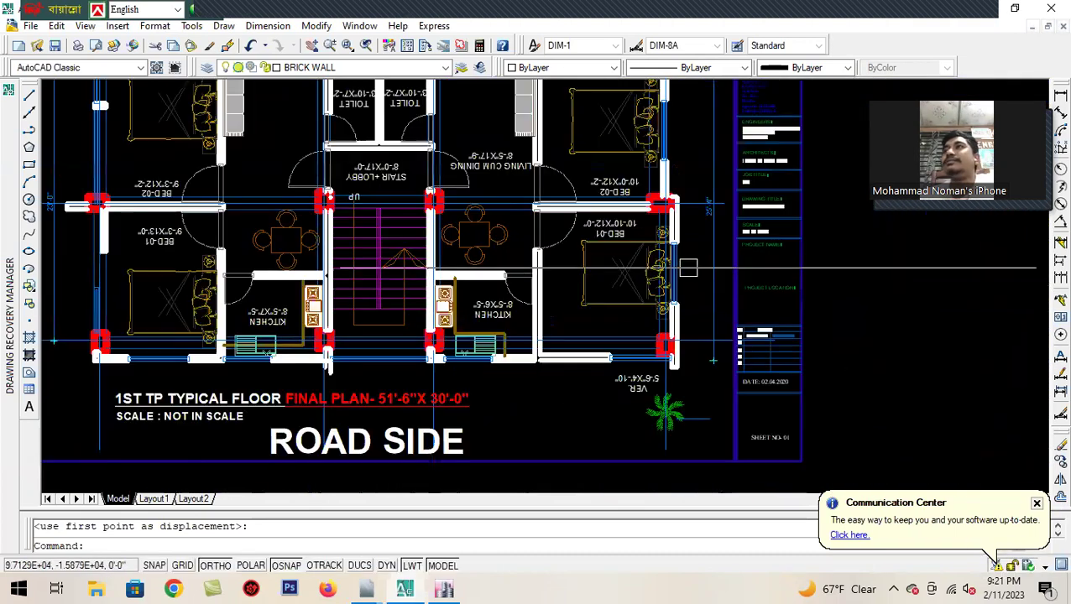
pyautogui.scroll(-2, 520, 262)
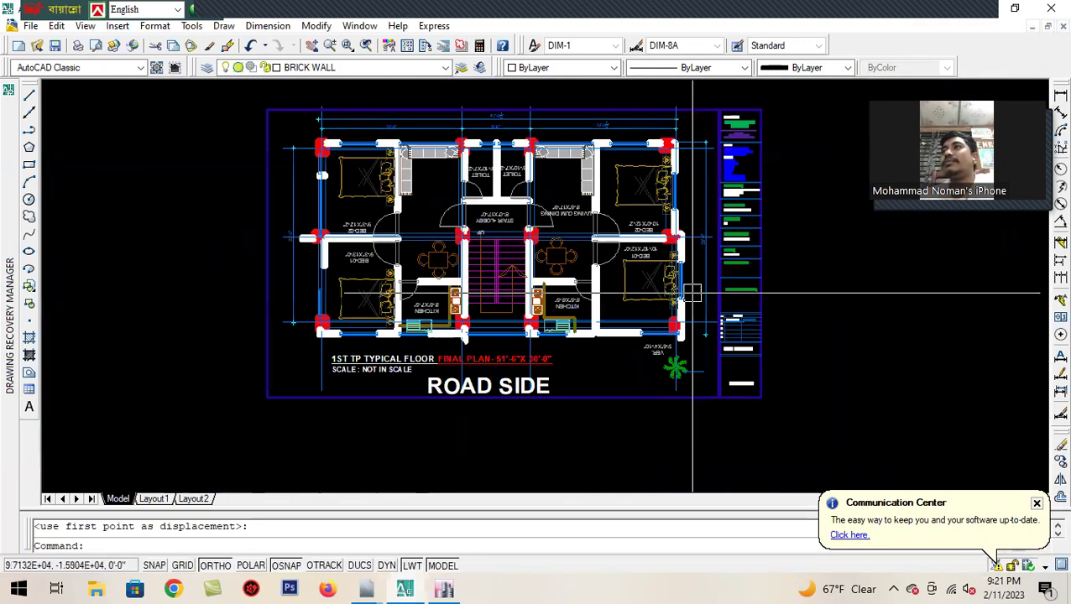
# Step: Add a linear dimension between the lower and middle horizontal grid lines, just outside the BED-01 columns
pyautogui.click(1059, 96)
pyautogui.scroll(5, 300, 294)
pyautogui.click(335, 377)
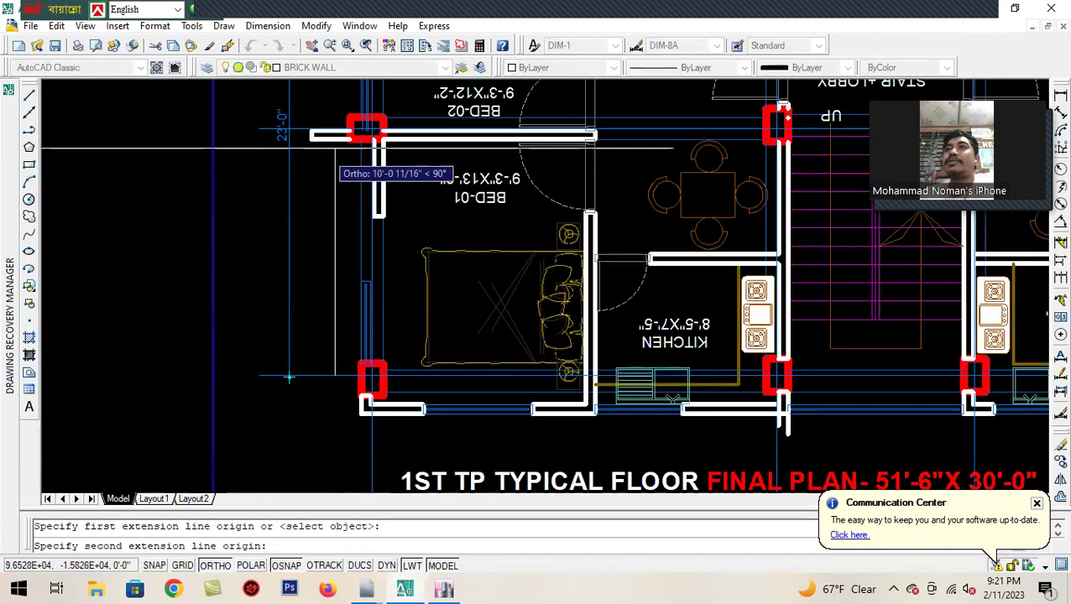
pyautogui.scroll(4, 336, 148)
pyautogui.click(340, 149)
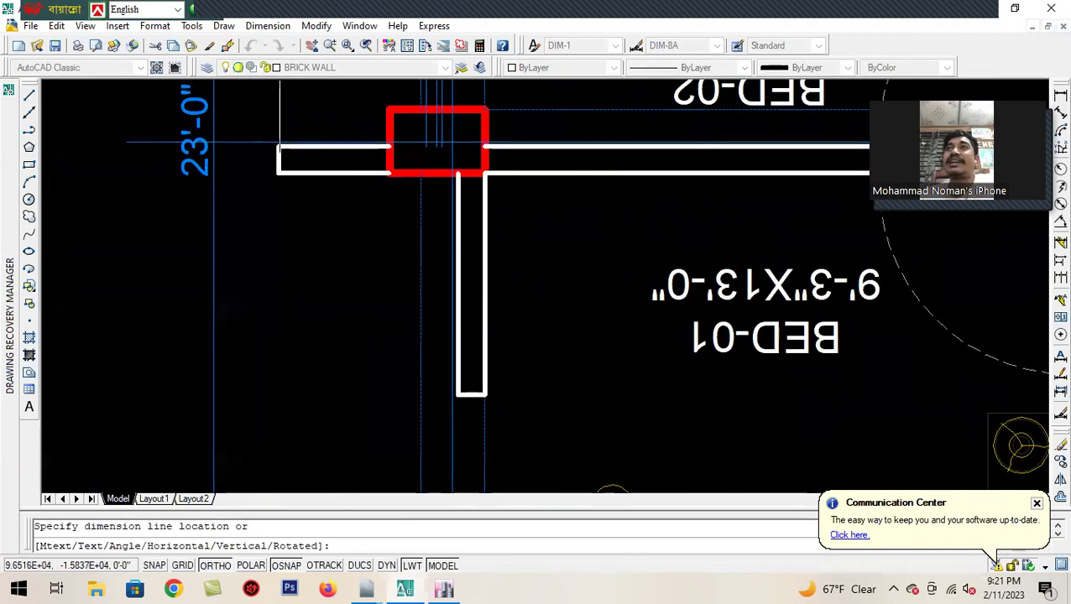
pyautogui.click(290, 218)
pyautogui.scroll(-5, 308, 248)
pyautogui.scroll(3, 289, 298)
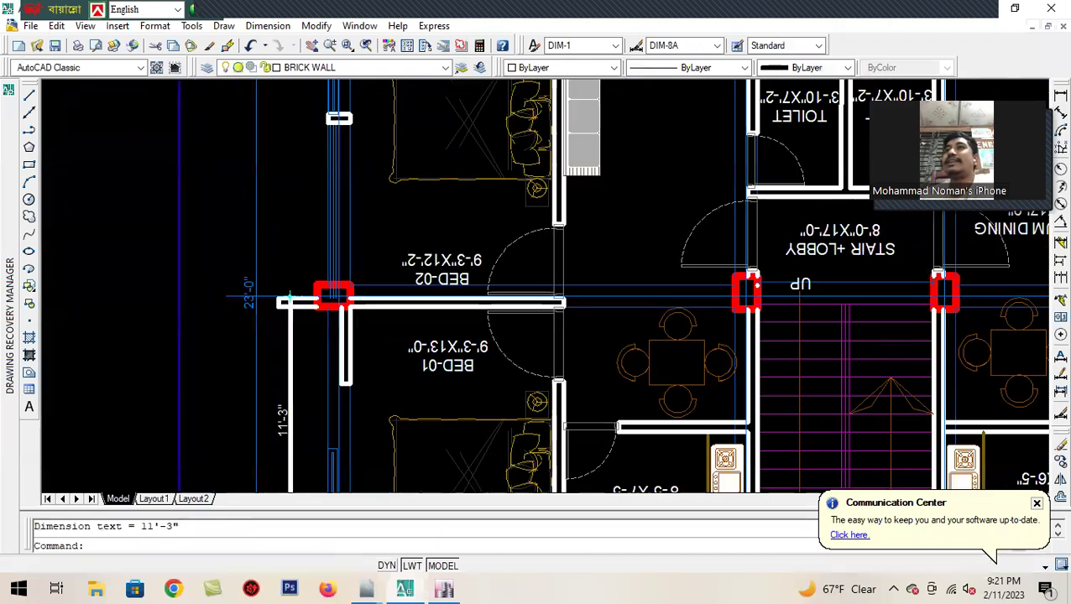
# Step: Continue the dimension from the middle to the upper horizontal grid line beside BED-02 and save the drawing
pyautogui.click(1059, 277)
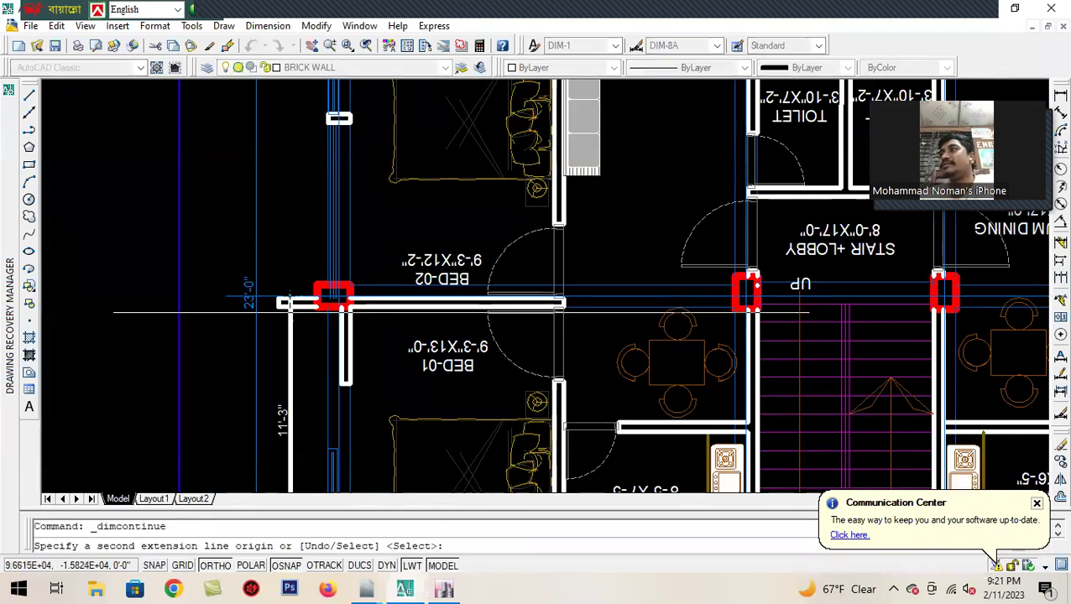
pyautogui.moveTo(248, 226); pyautogui.dragTo(203, 380, button='middle')
pyautogui.click(238, 191)
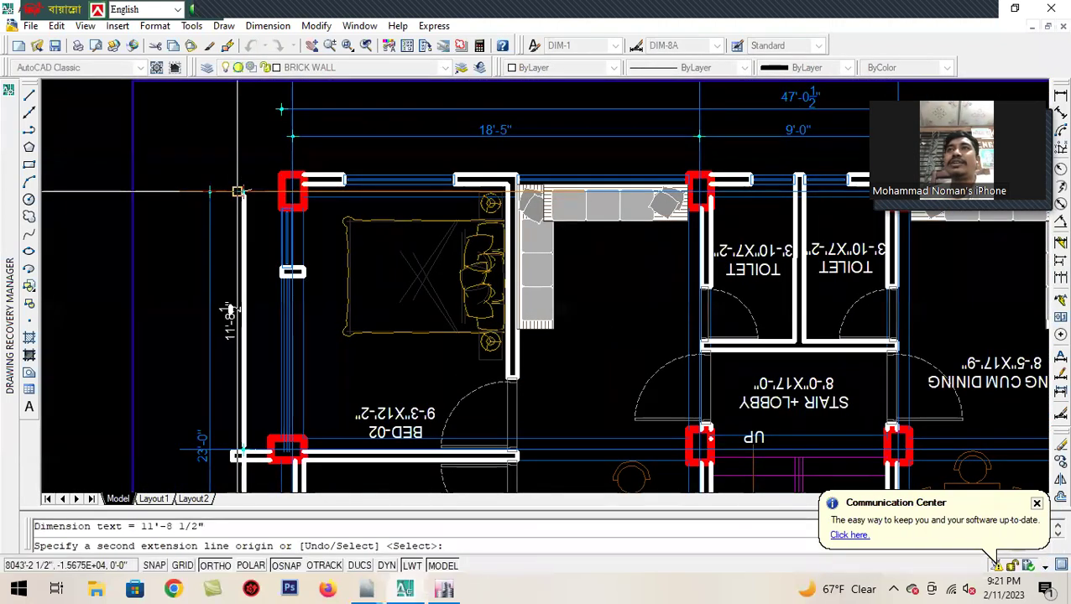
pyautogui.press('Escape')
pyautogui.scroll(-2, 297, 215)
pyautogui.hotkey('ctrl', 's')
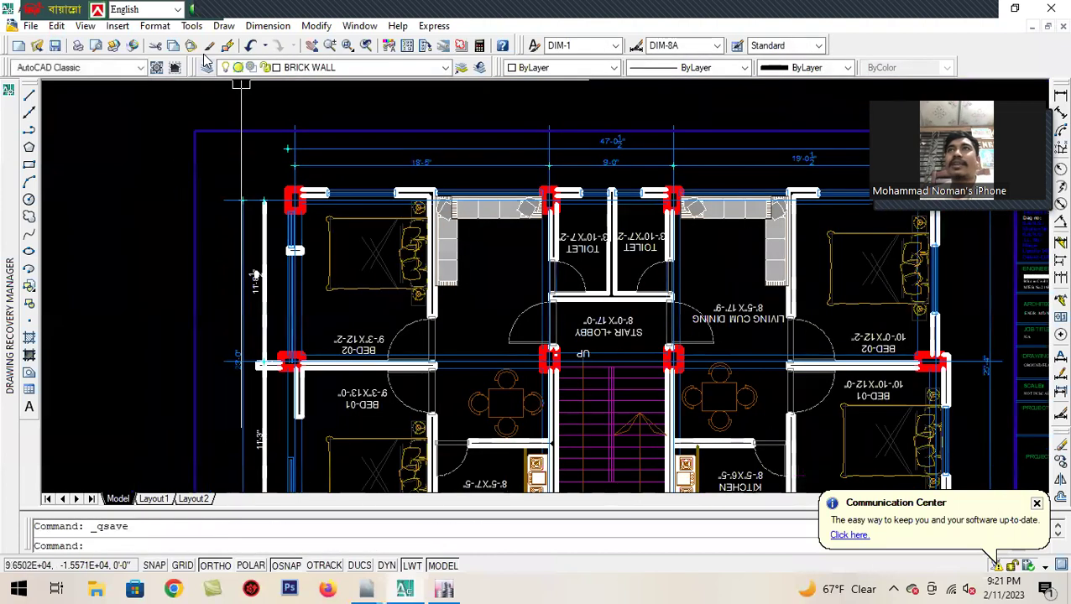
# Step: Match both new vertical dimensions to the properties of the existing 18'-5" dimension and save the drawing
pyautogui.click(209, 46)
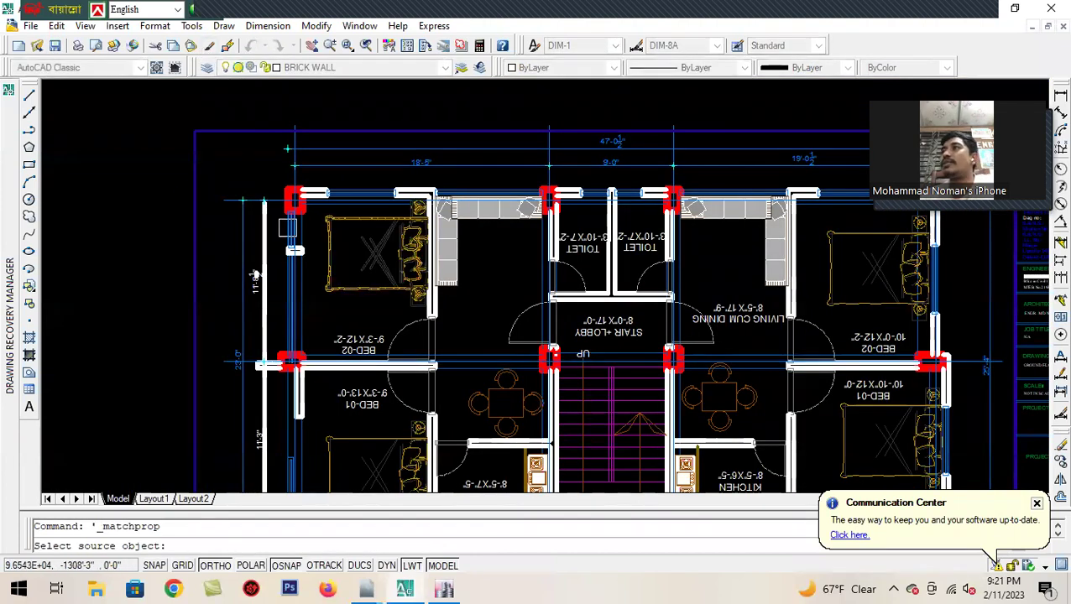
pyautogui.scroll(2, 254, 275)
pyautogui.click(377, 158)
pyautogui.click(234, 316)
pyautogui.scroll(1, 280, 267)
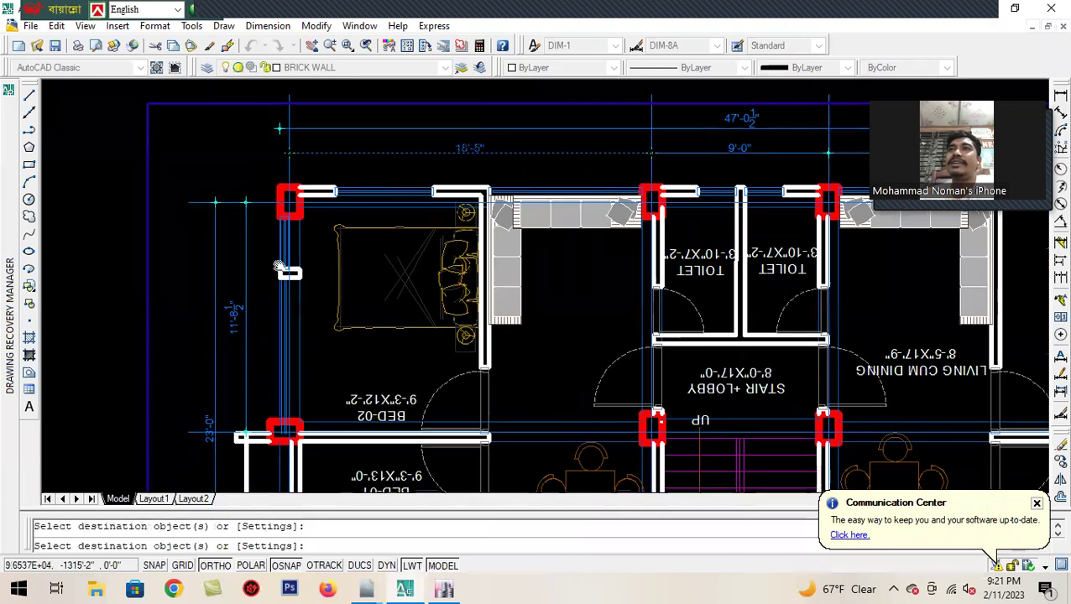
pyautogui.moveTo(285, 271); pyautogui.dragTo(297, 40, button='middle')
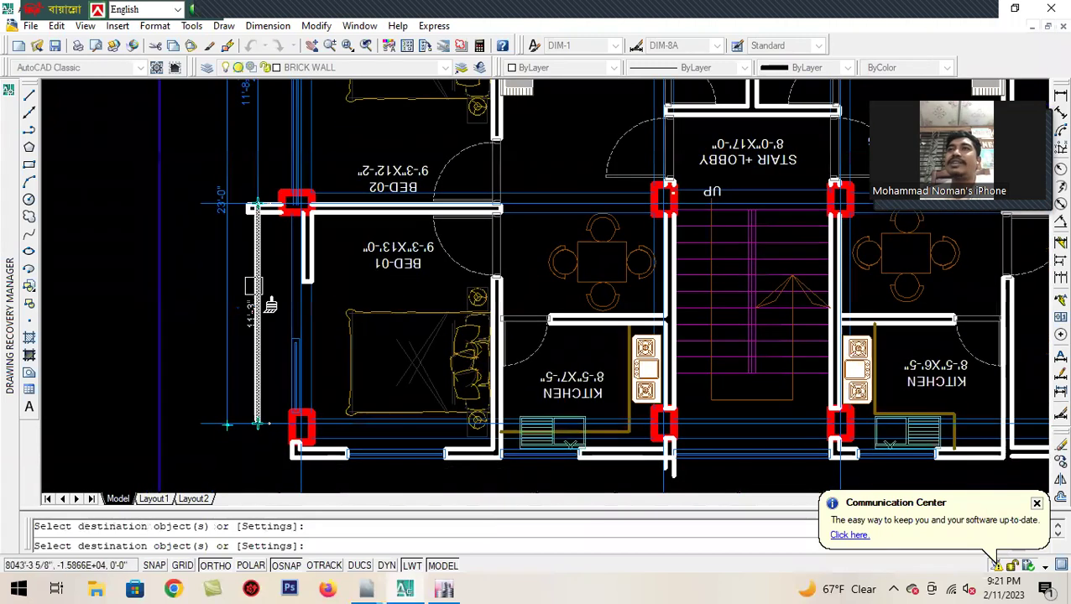
pyautogui.click(55, 47)
pyautogui.scroll(-2, 251, 374)
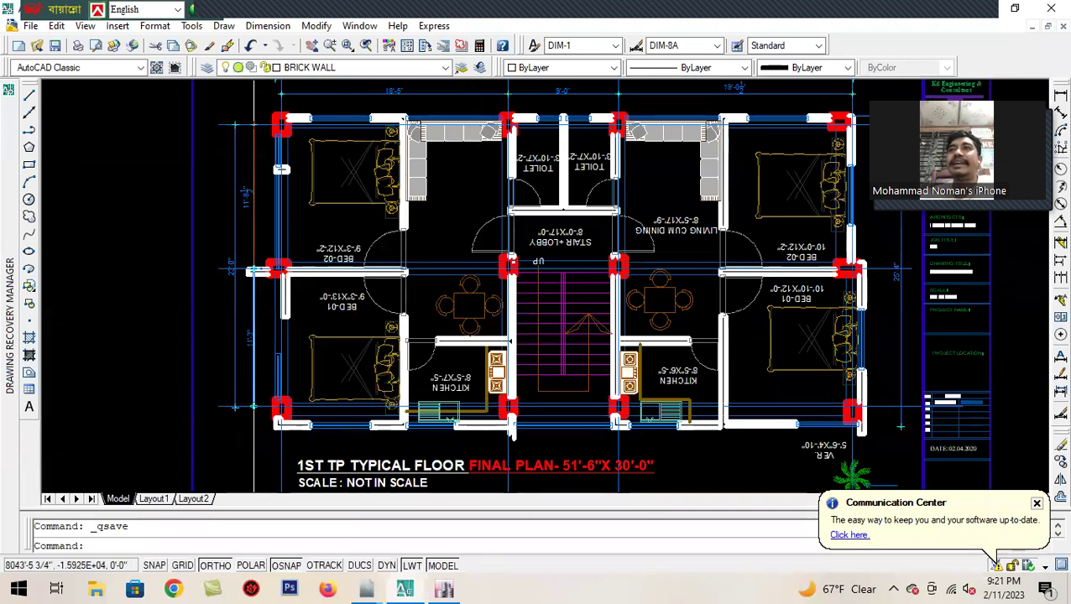
pyautogui.scroll(2, 284, 347)
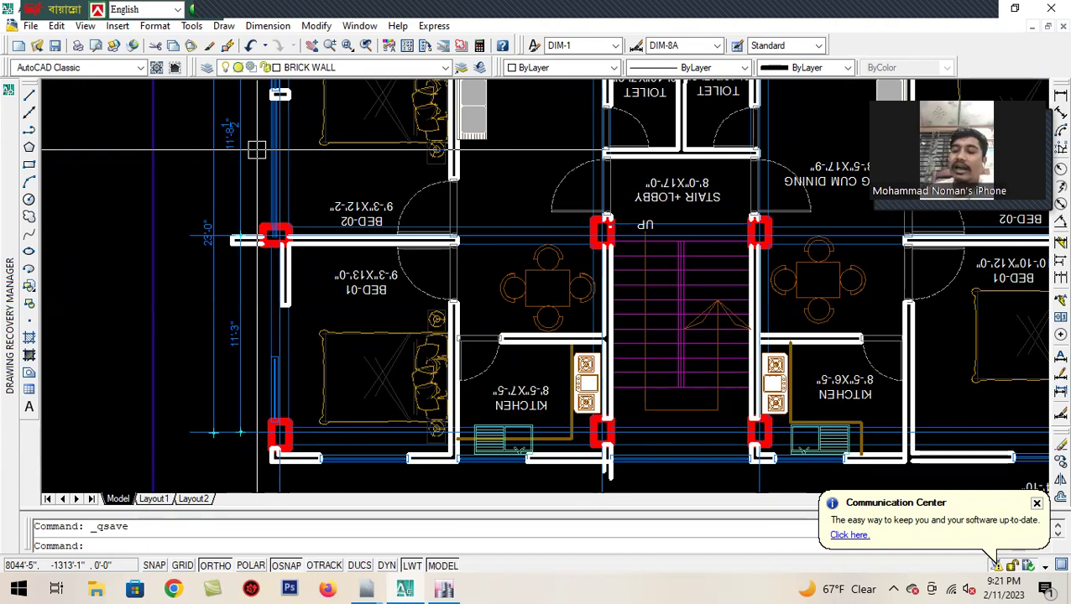
pyautogui.scroll(-5, 256, 150)
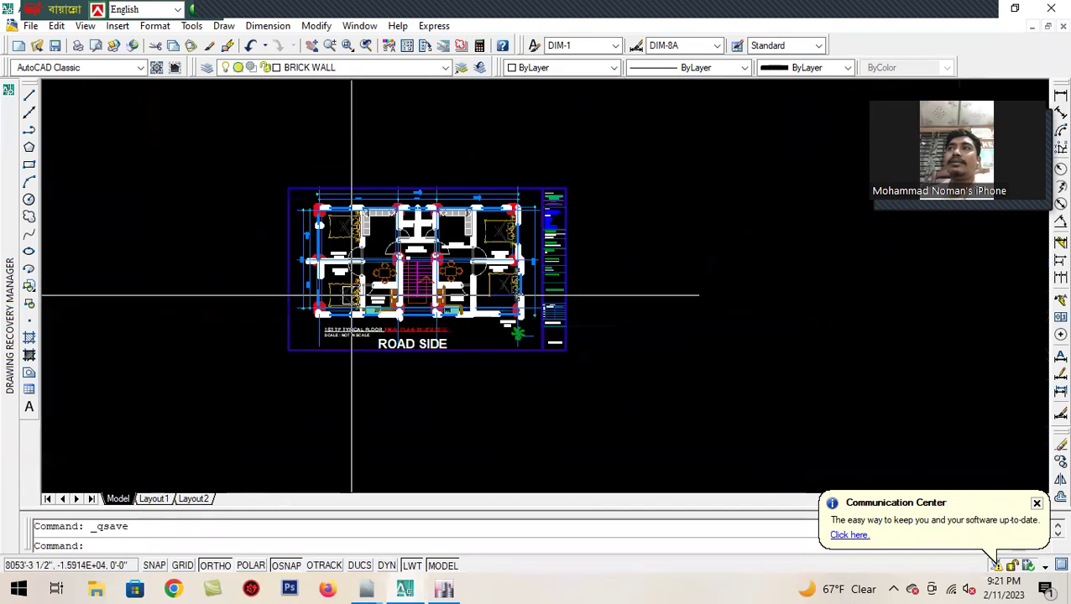
pyautogui.scroll(3, 357, 222)
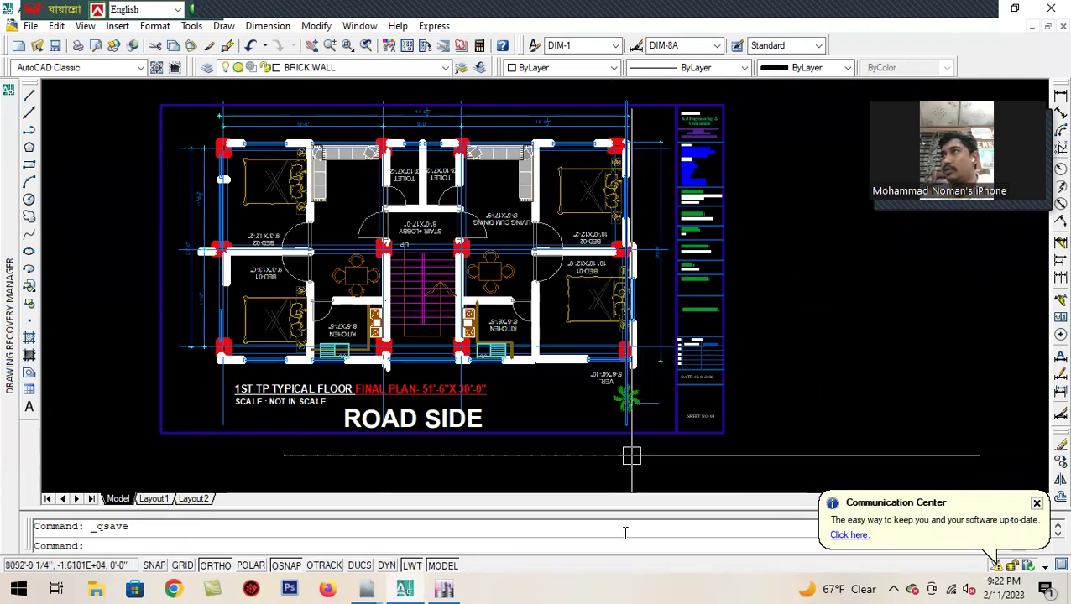
# Step: Switch to ETABS and start a new model initialized with the saved user default settings
pyautogui.click(442, 527)
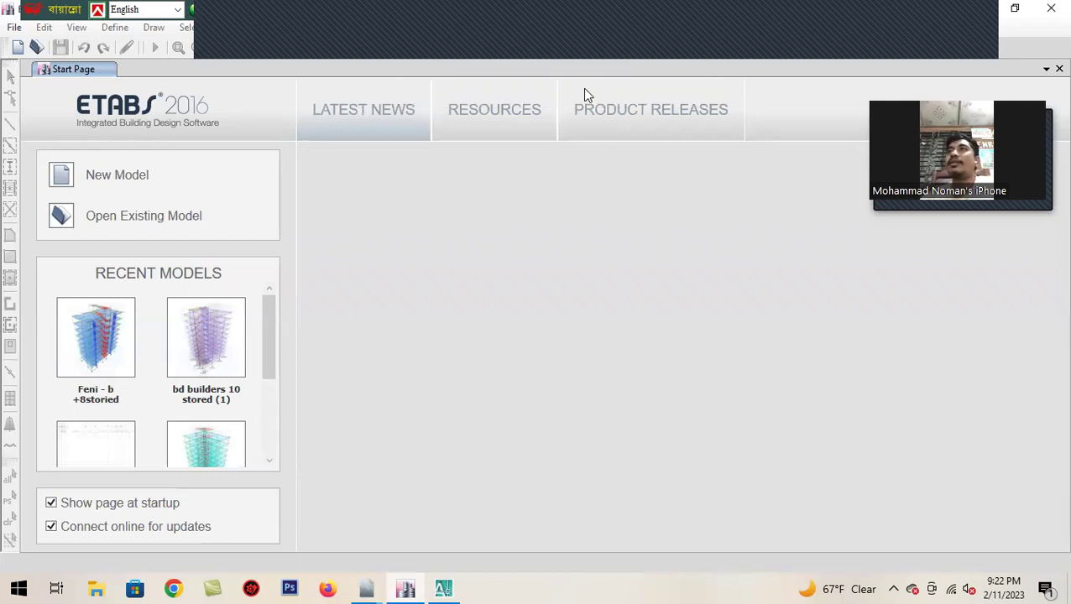
pyautogui.click(14, 27)
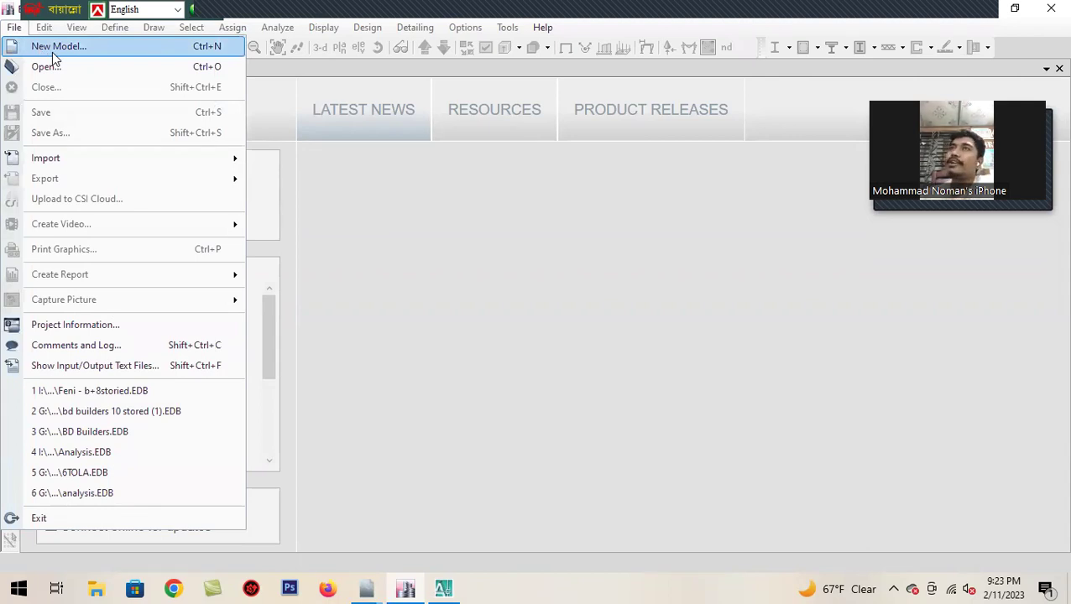
pyautogui.click(91, 73)
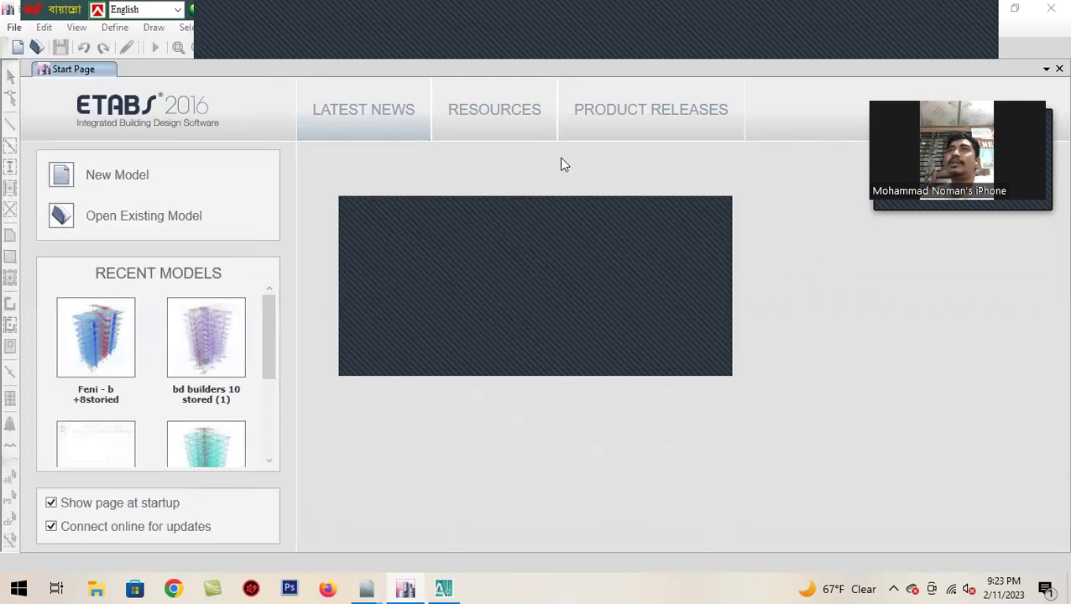
pyautogui.click(14, 26)
pyautogui.click(46, 51)
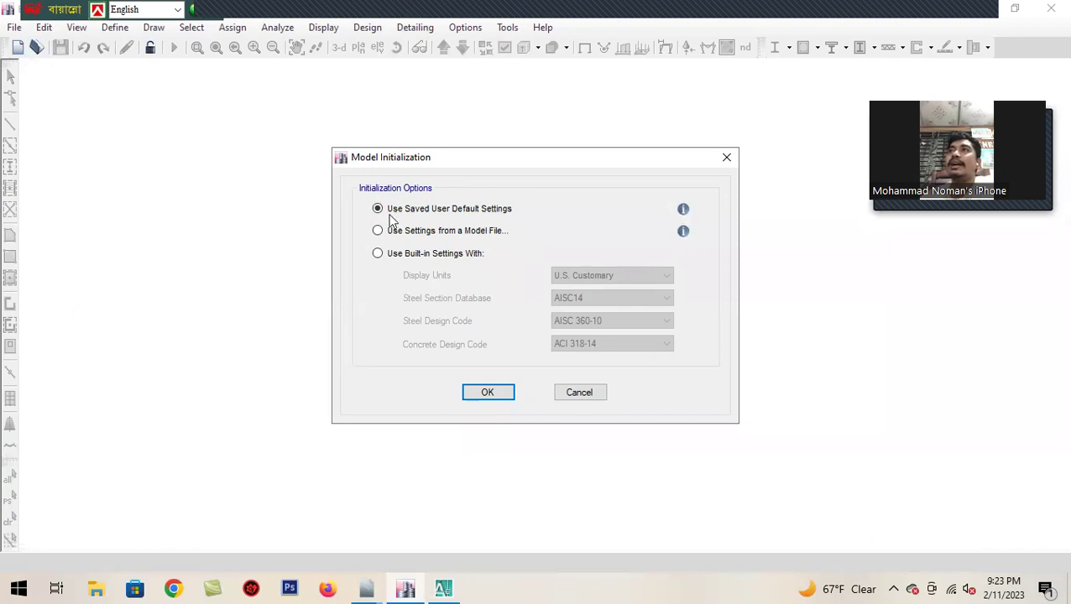
pyautogui.click(482, 395)
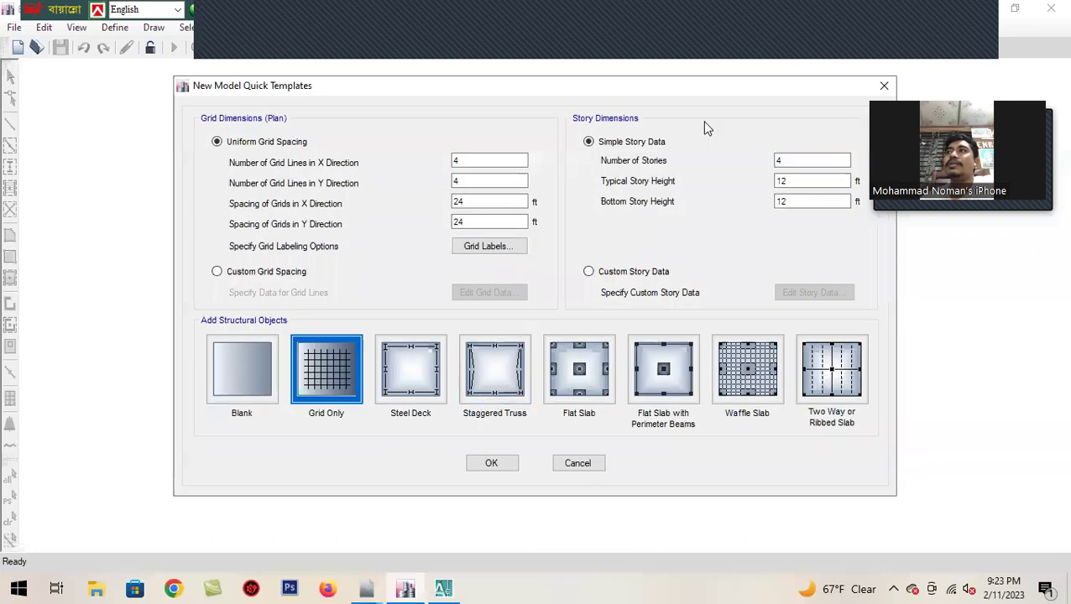
pyautogui.moveTo(621, 84); pyautogui.dragTo(577, 93)
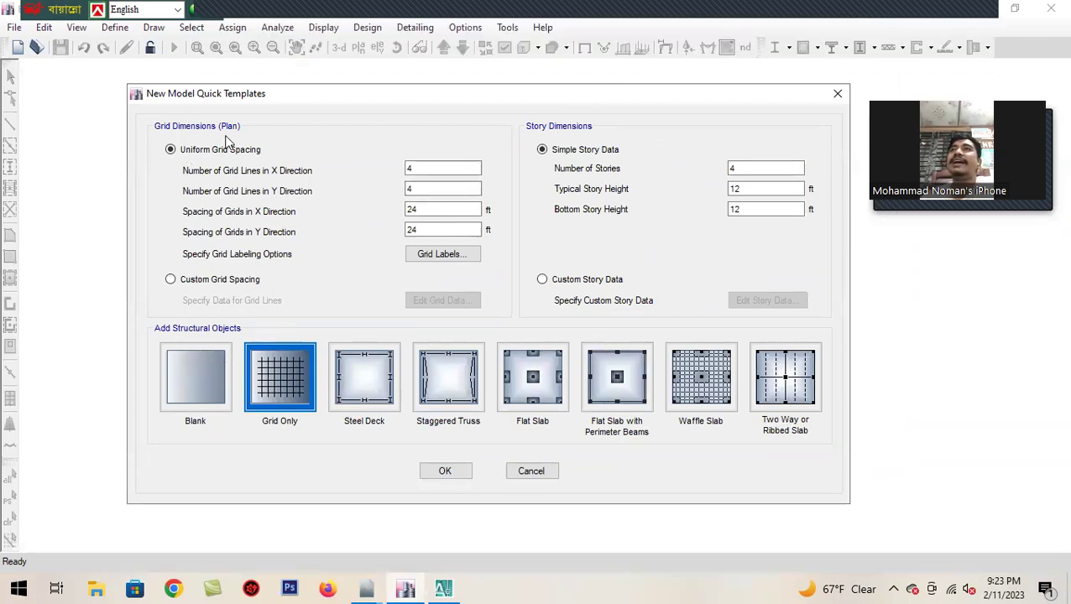
# Step: Switch to AutoCAD to view the whole floor plan and return to the grid line counts in ETABS
pyautogui.click(444, 589)
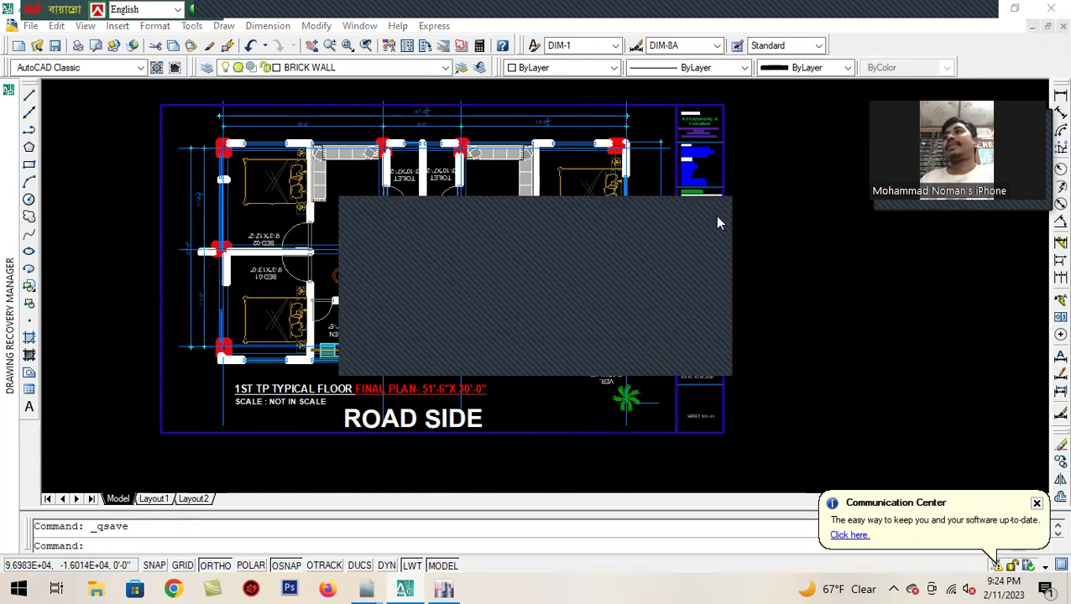
pyautogui.click(715, 221)
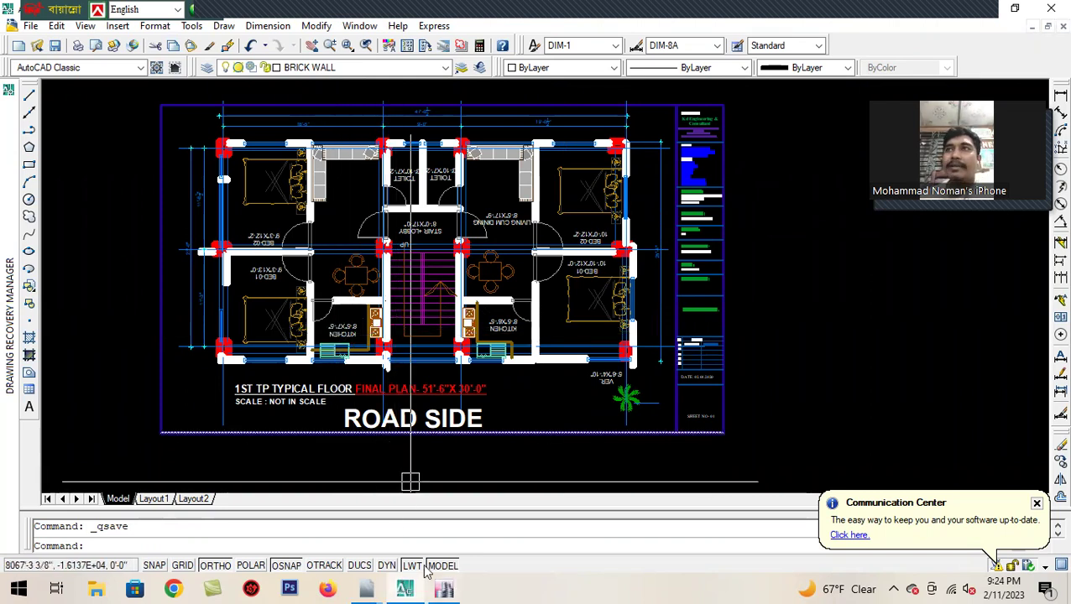
pyautogui.moveTo(446, 590)
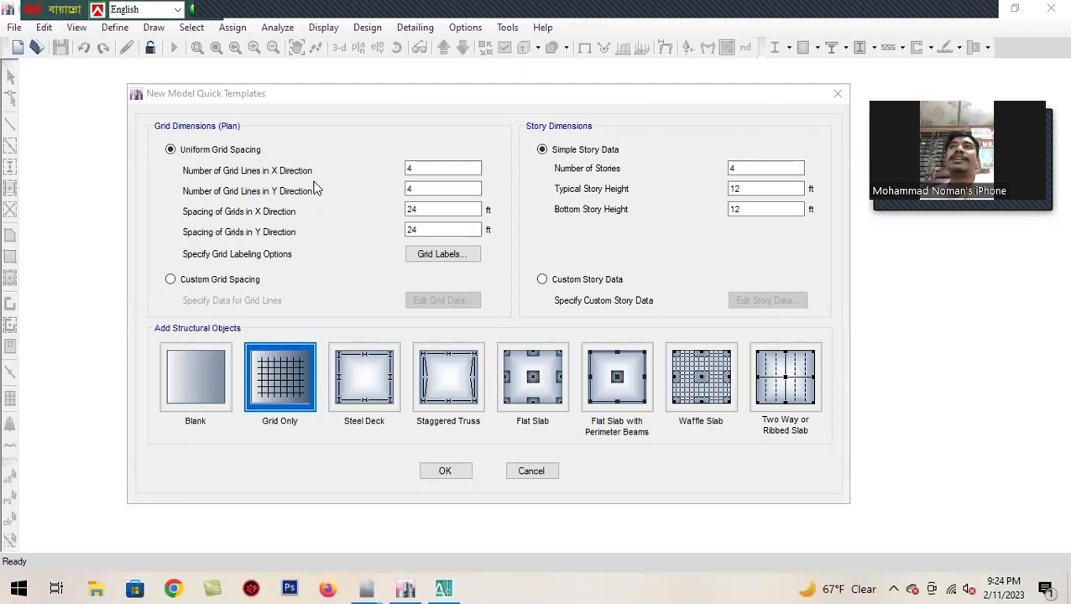
pyautogui.click(435, 170)
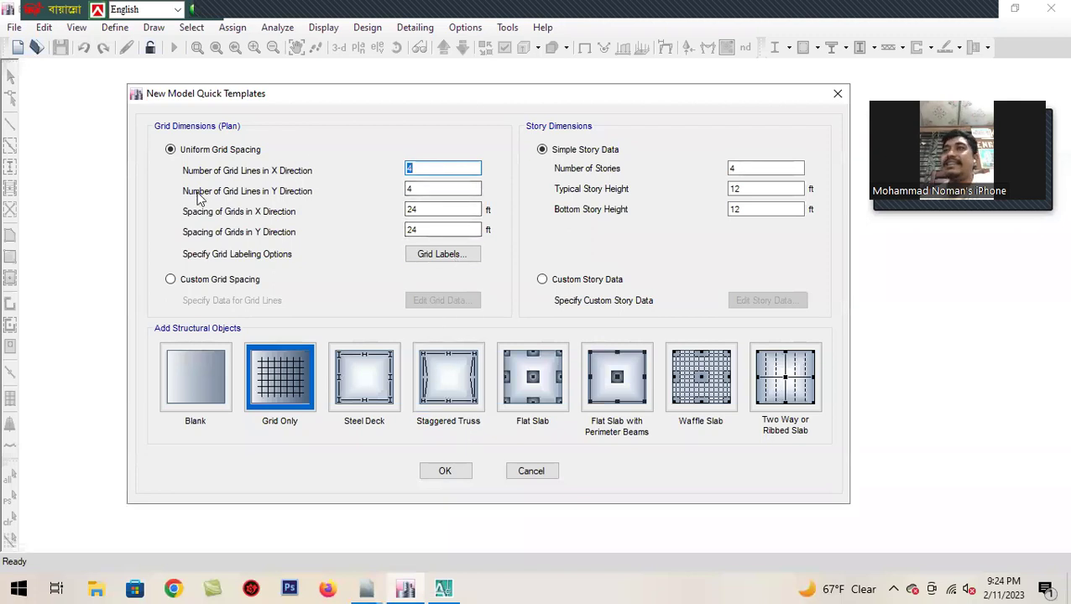
pyautogui.click(427, 190)
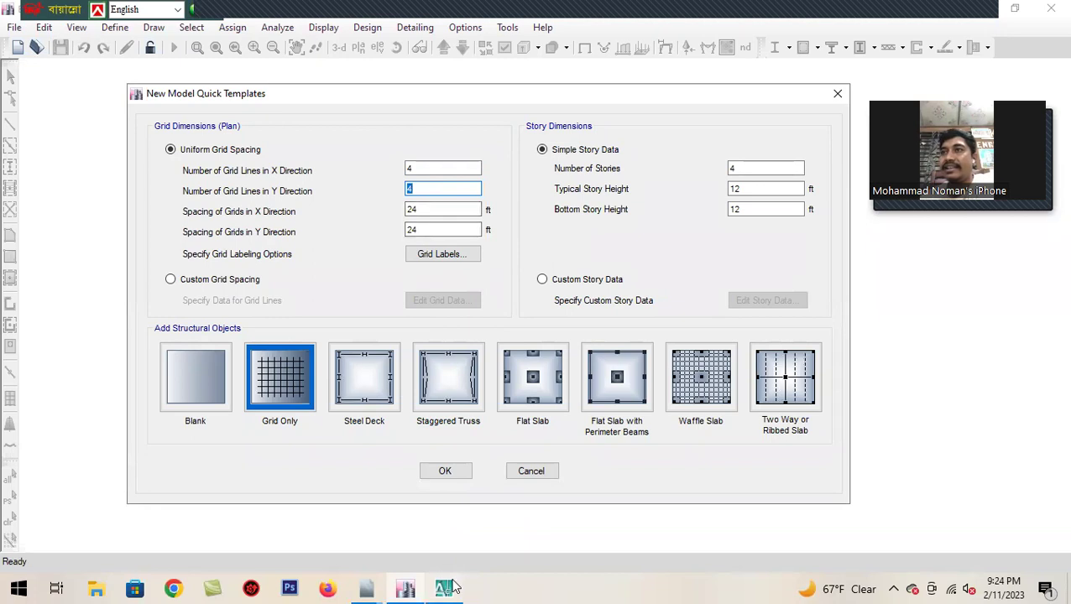
# Step: Switch to AutoCAD and examine the floor plan's column grid lines in the X and Y directions
pyautogui.moveTo(443, 588)
pyautogui.click(445, 525)
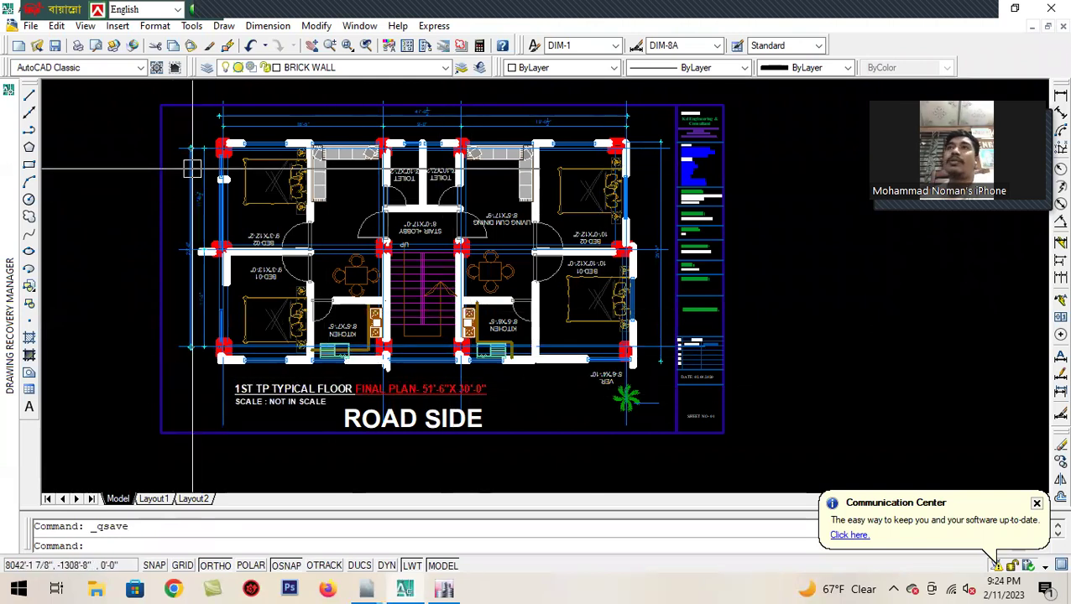
pyautogui.scroll(5, 285, 113)
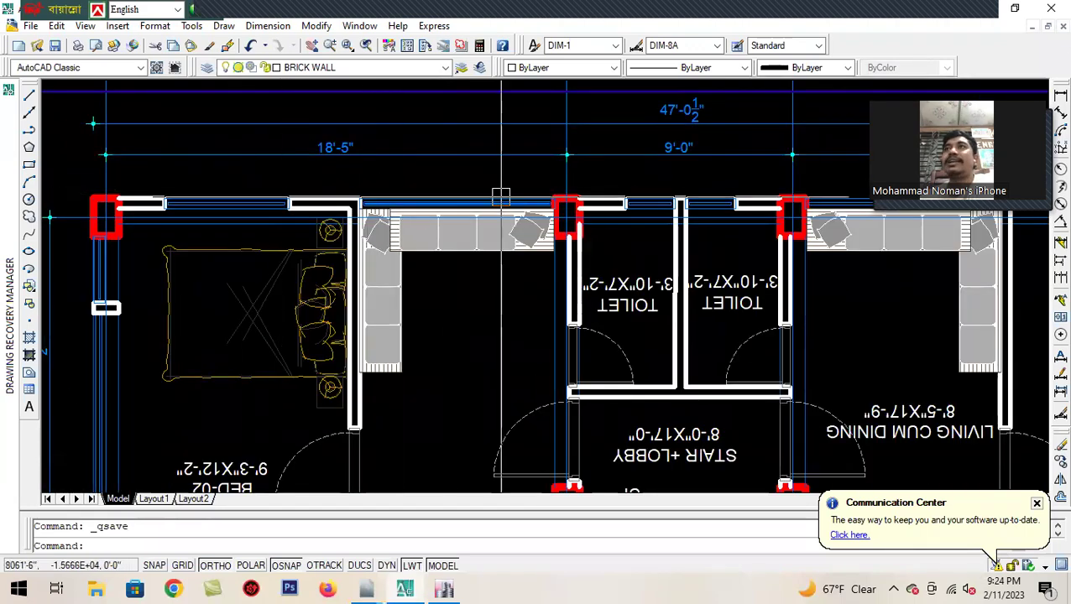
pyautogui.moveTo(499, 191); pyautogui.dragTo(197, 191, button='middle')
pyautogui.scroll(-3, 445, 256)
pyautogui.scroll(1, 444, 261)
pyautogui.moveTo(445, 261); pyautogui.dragTo(445, 336, button='middle')
pyautogui.scroll(2, 219, 269)
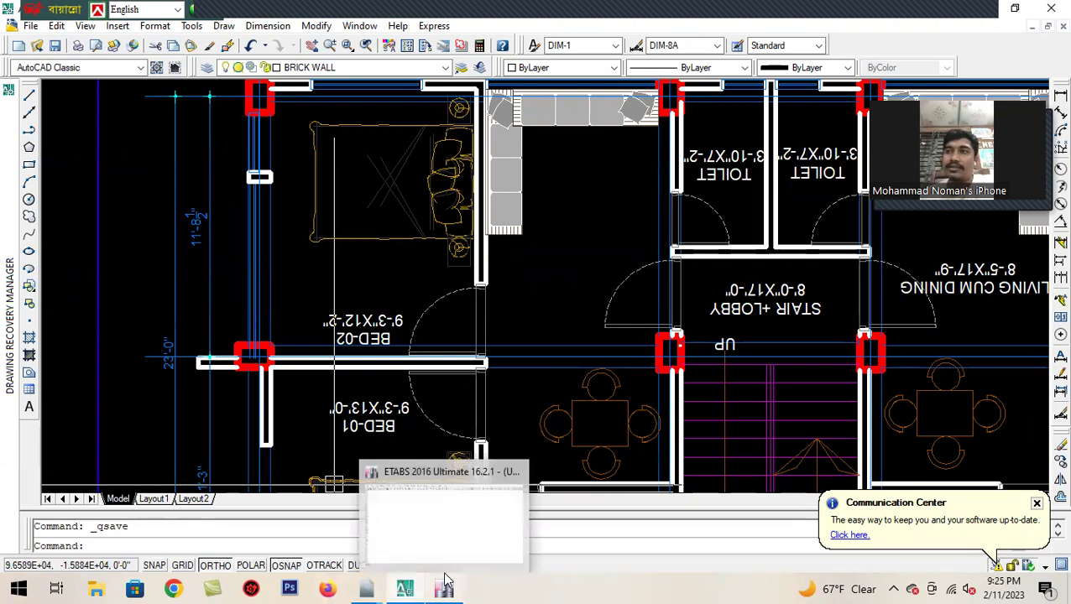
# Step: Switch to ETABS and set the uniform grid to 4 lines in the X direction and 3 in the Y direction
pyautogui.click(443, 535)
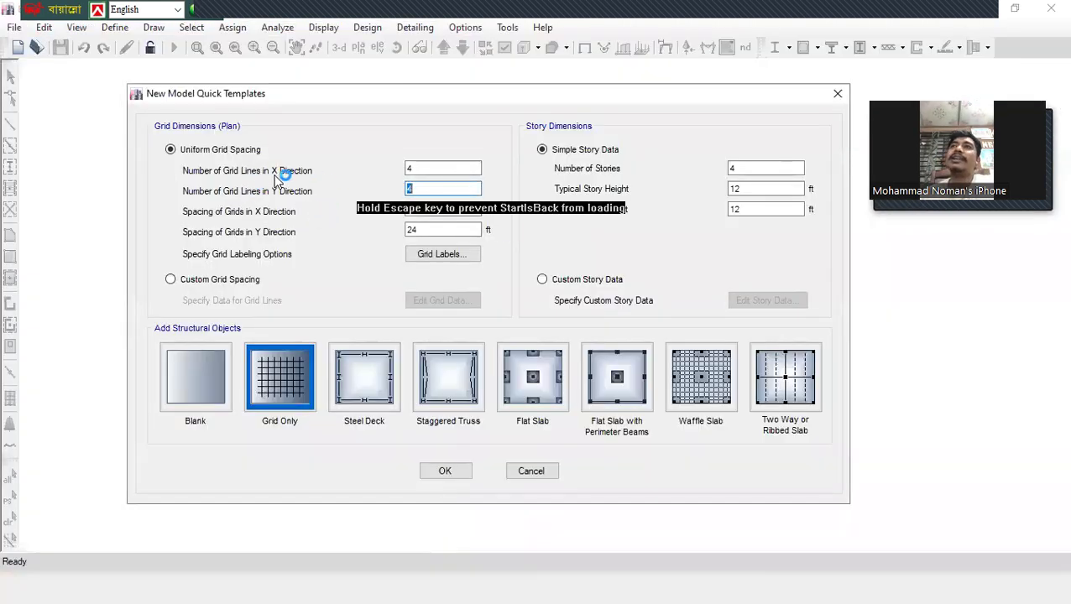
pyautogui.doubleClick(433, 166)
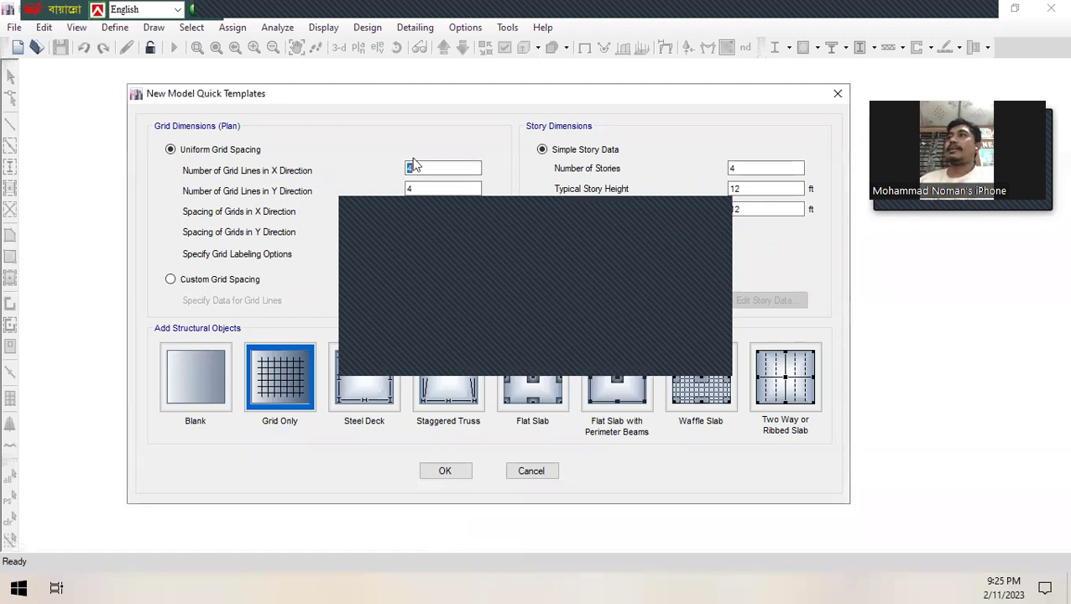
pyautogui.doubleClick(449, 165)
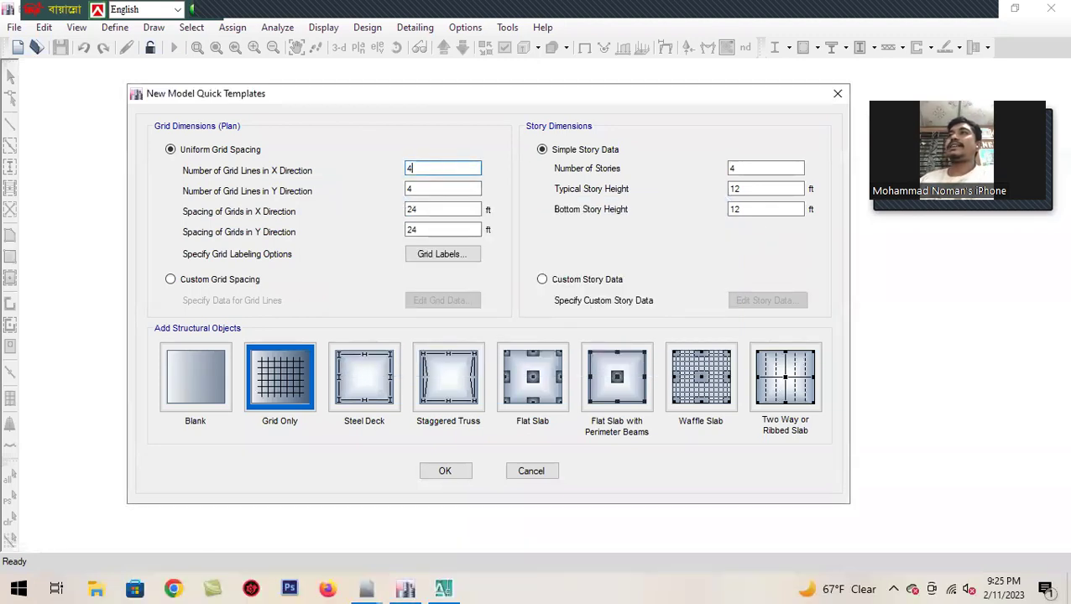
pyautogui.doubleClick(451, 188)
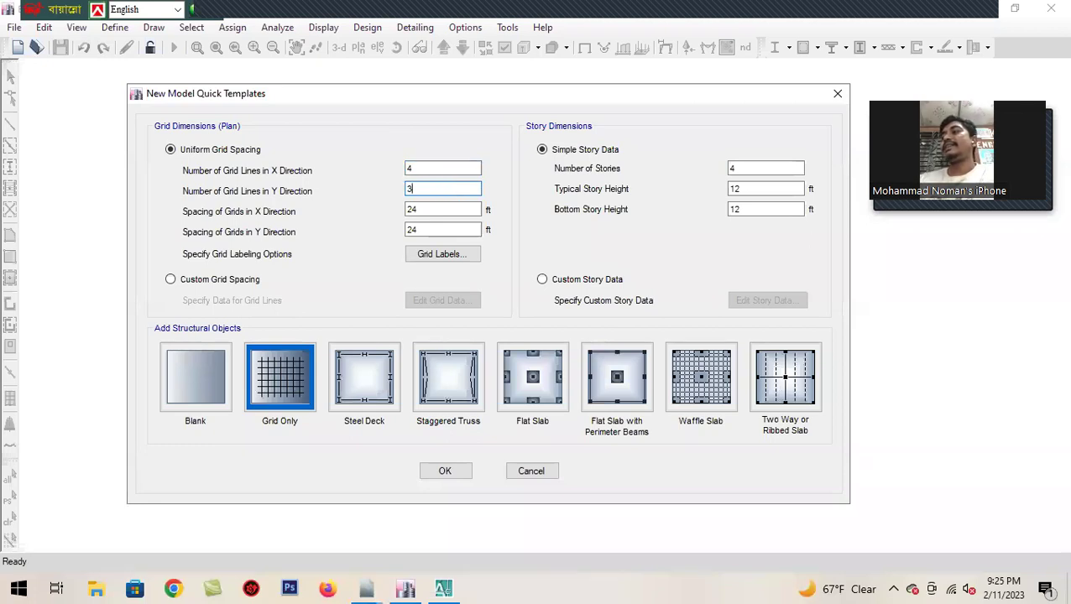
# Step: Switch to AutoCAD and read the grid spacing dimensions above the plan and beside BED-01 and BED-02
pyautogui.doubleClick(438, 210)
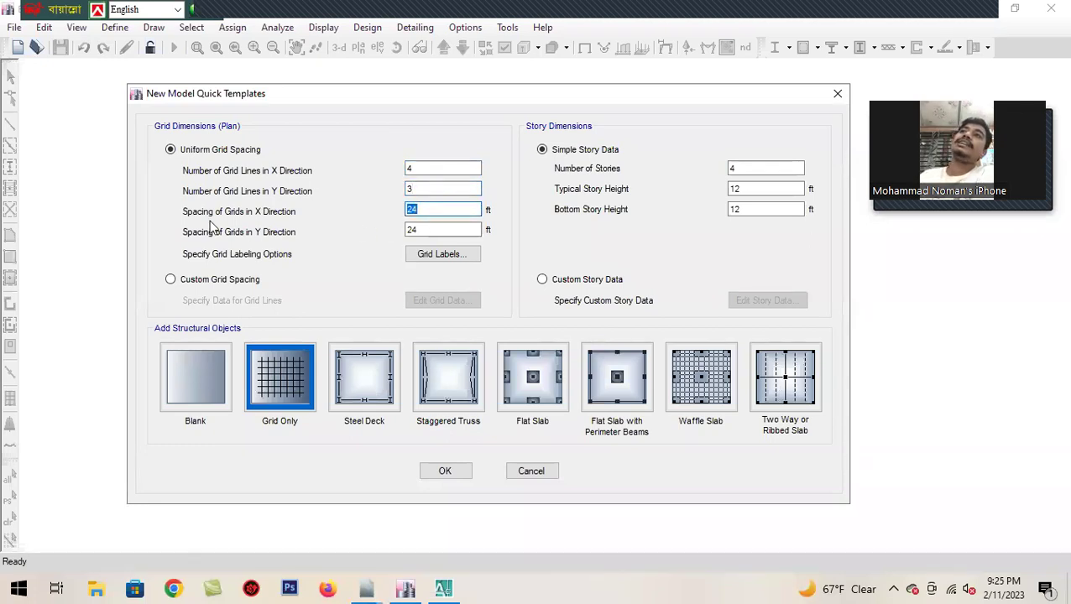
pyautogui.click(443, 587)
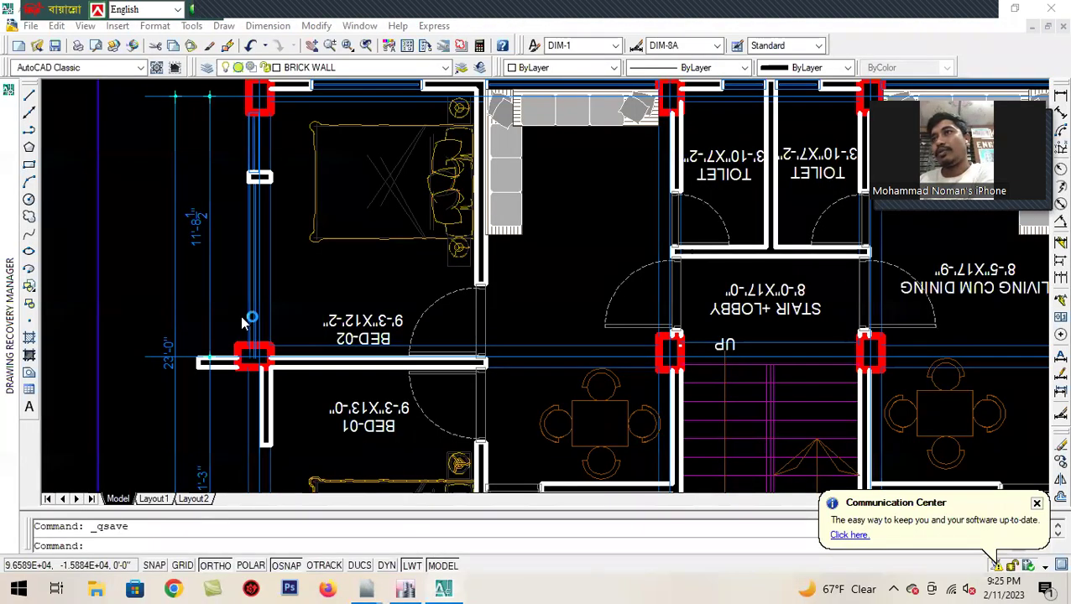
pyautogui.scroll(-5, 305, 298)
pyautogui.click(156, 282)
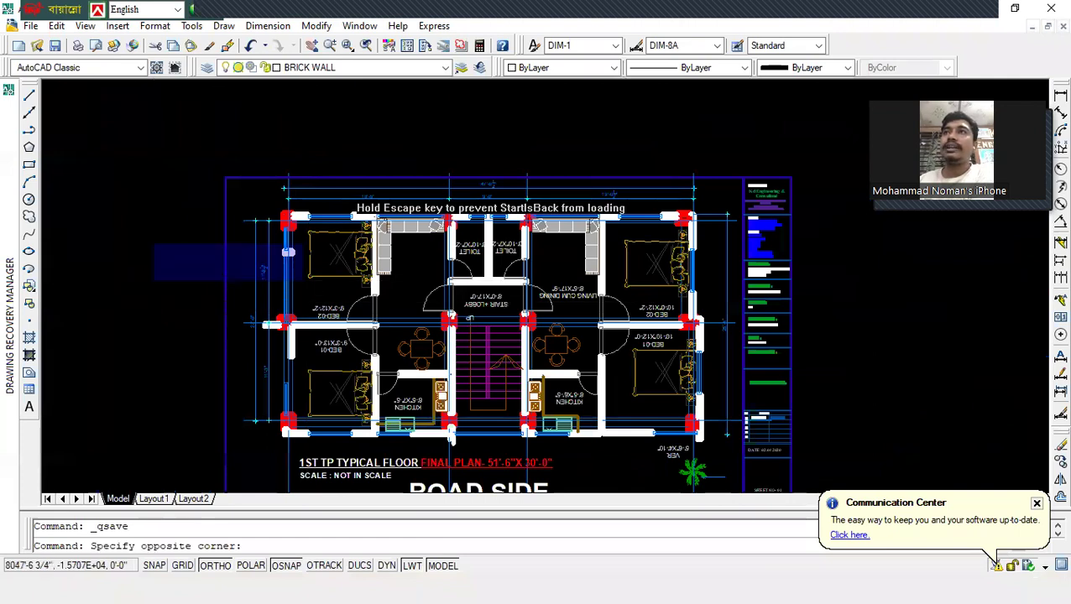
pyautogui.click(84, 232)
pyautogui.scroll(3, 405, 188)
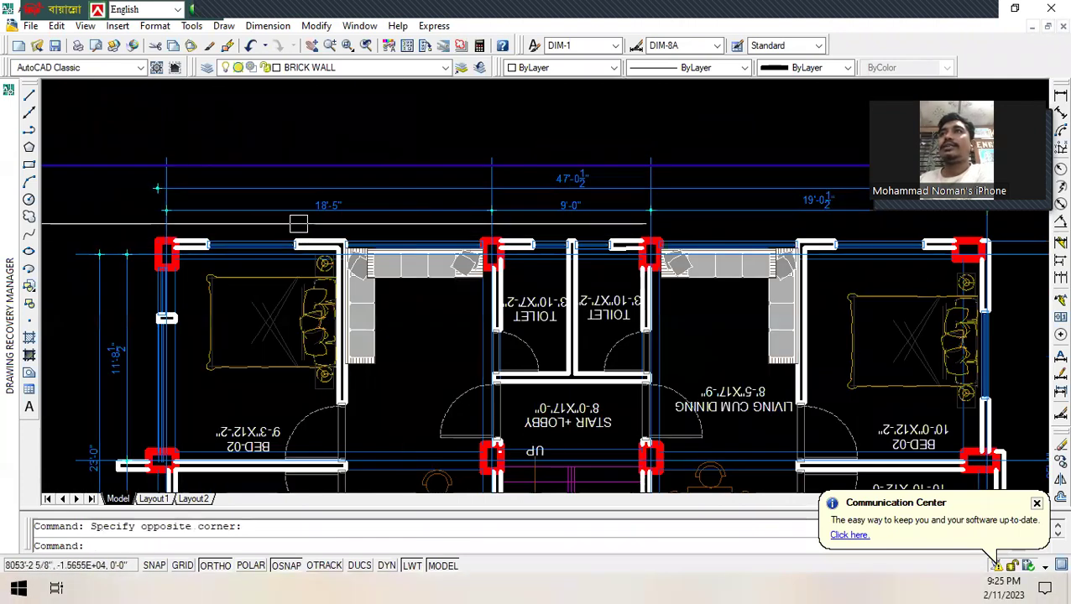
pyautogui.scroll(-4, 287, 186)
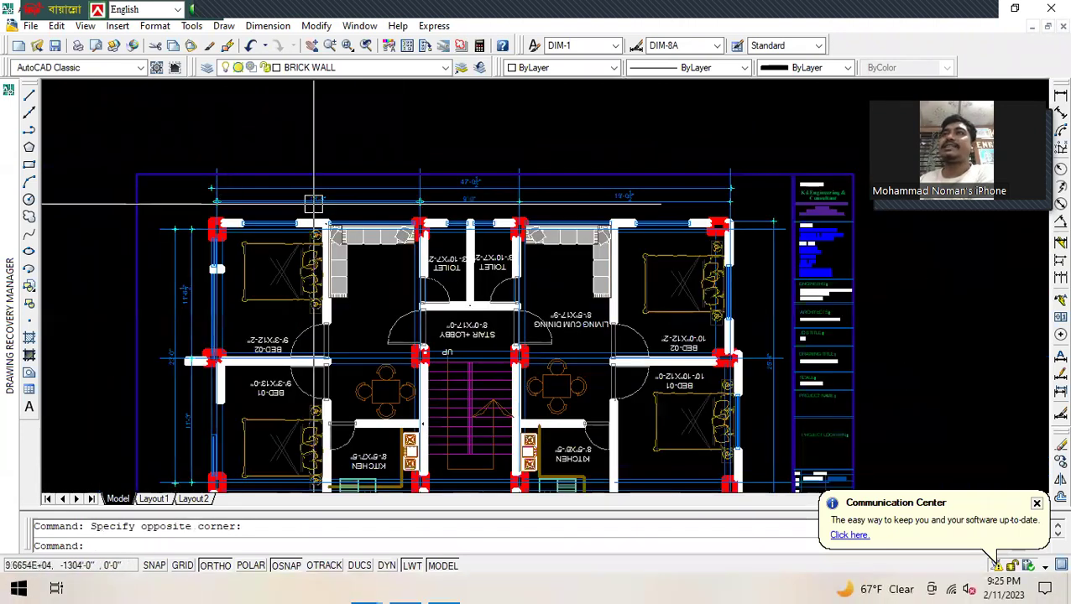
pyautogui.scroll(3, 348, 202)
pyautogui.scroll(-4, 348, 202)
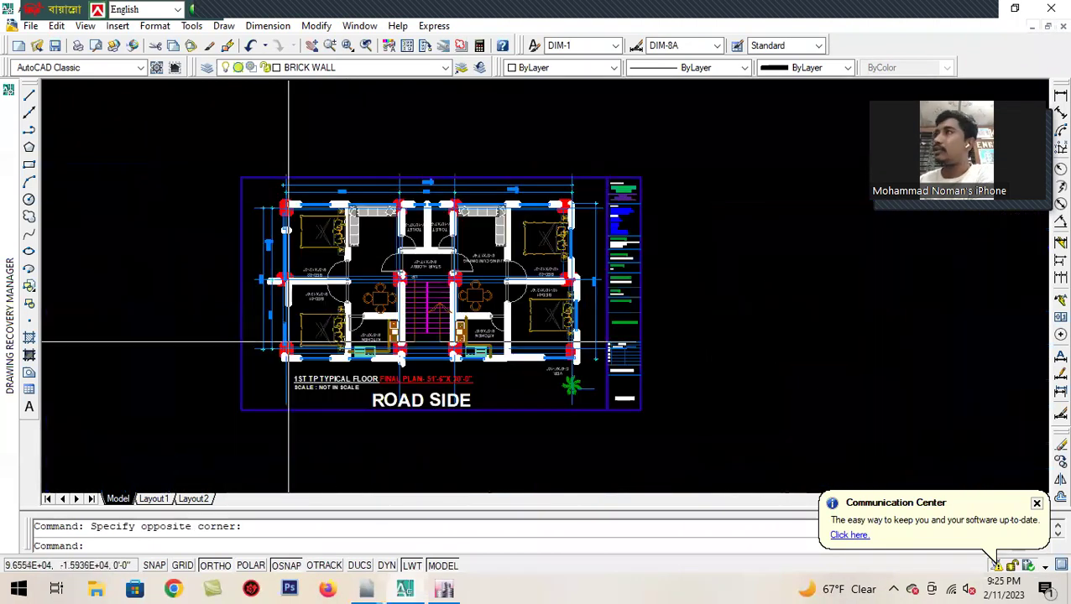
pyautogui.scroll(5, 300, 324)
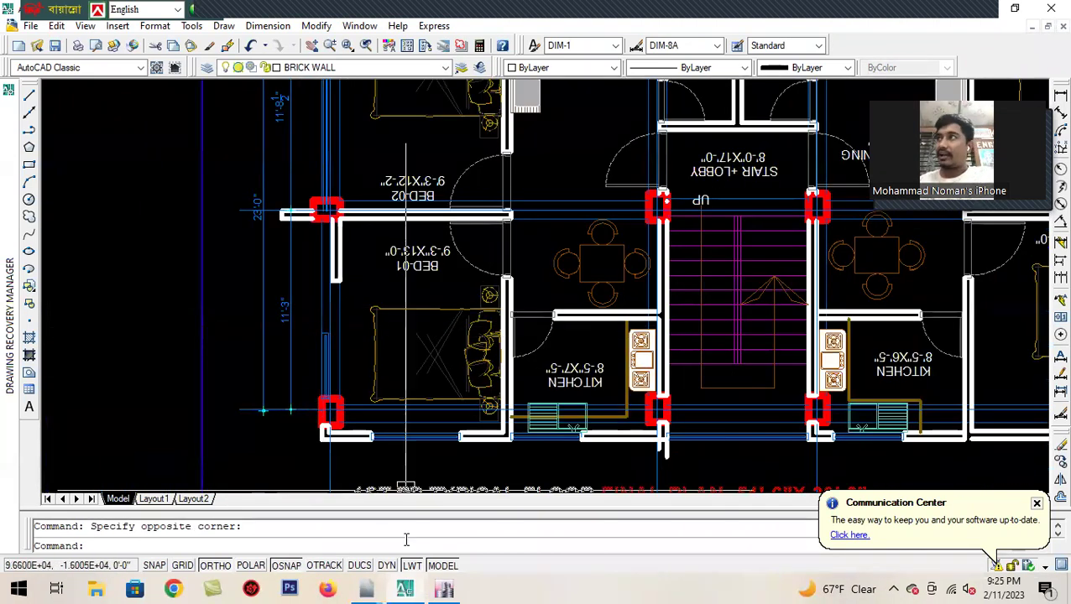
# Step: Switch to ETABS and set the uniform grid spacing to 18.5 ft in the X direction and 11.25 ft in the Y direction
pyautogui.click(444, 589)
pyautogui.click(444, 211)
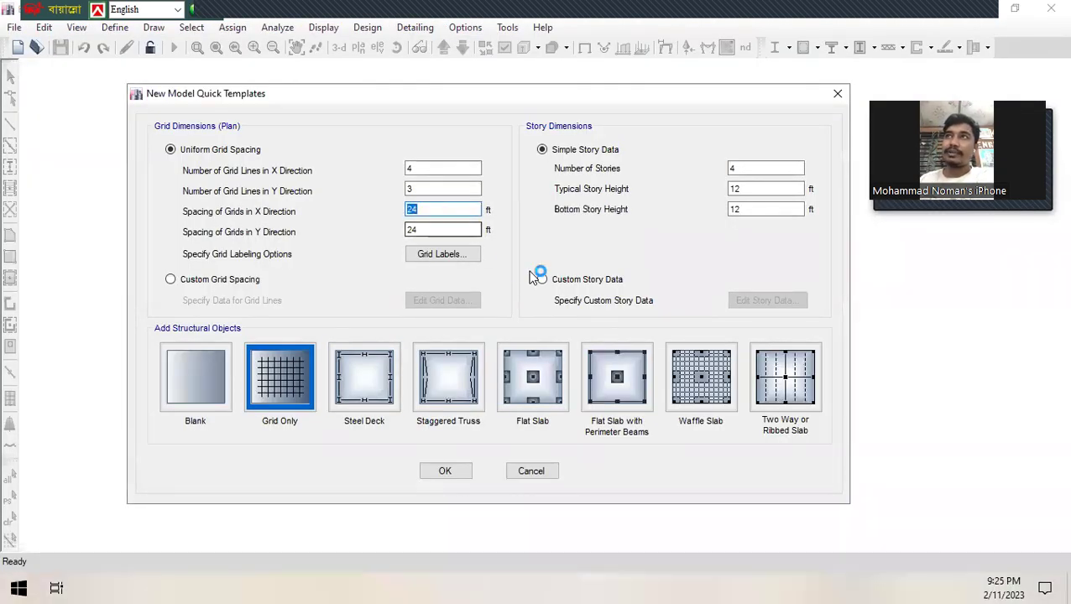
pyautogui.doubleClick(427, 211)
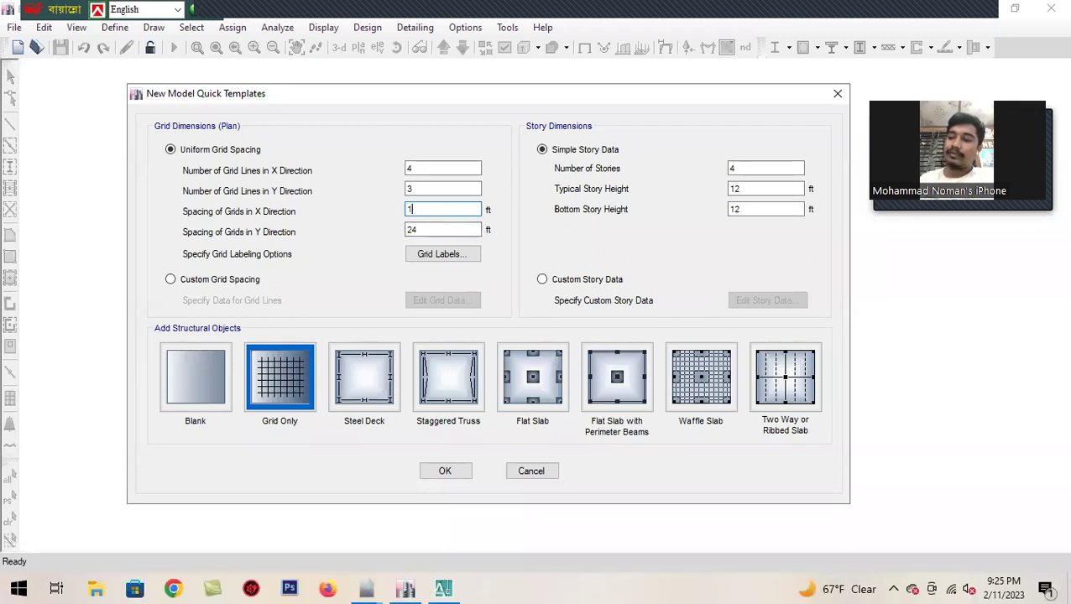
pyautogui.doubleClick(416, 230)
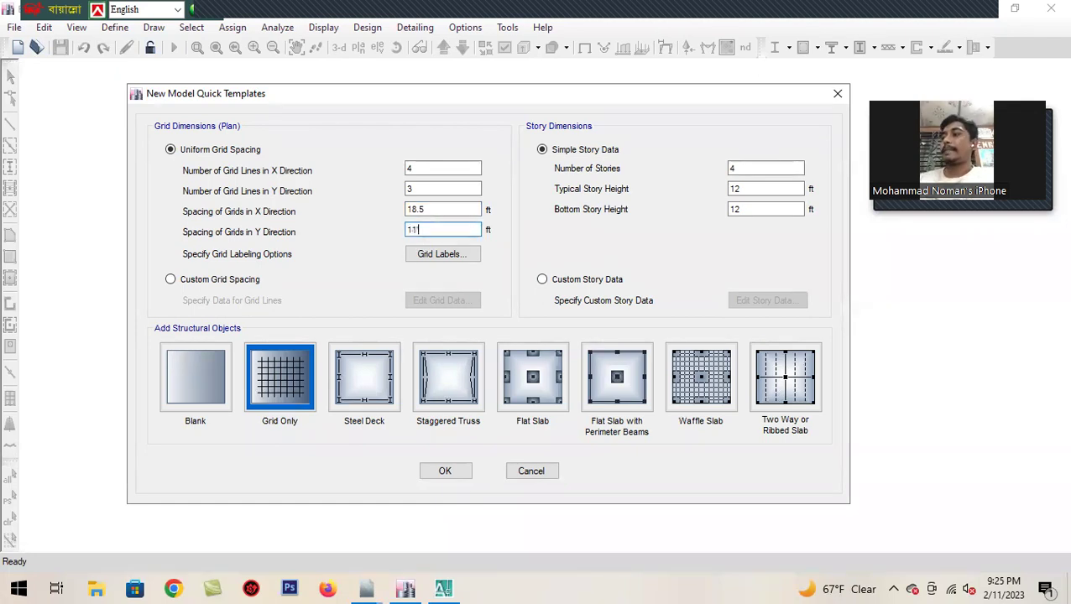
pyautogui.click(459, 211)
pyautogui.click(460, 212)
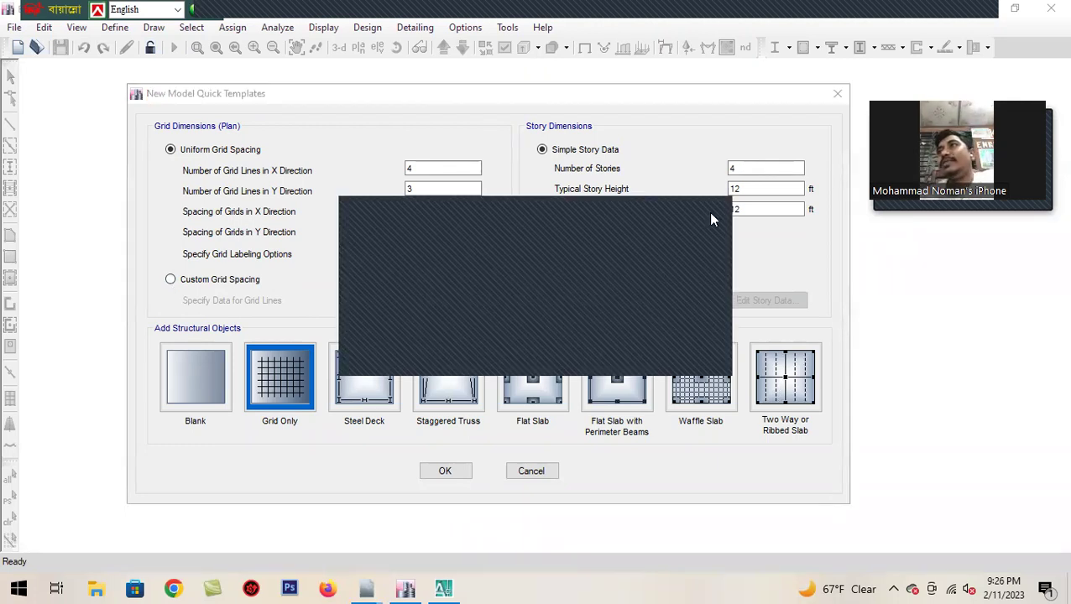
# Step: Choose custom grid spacing, open the grid line data for editing, and display the grid data as spacing
pyautogui.click(184, 285)
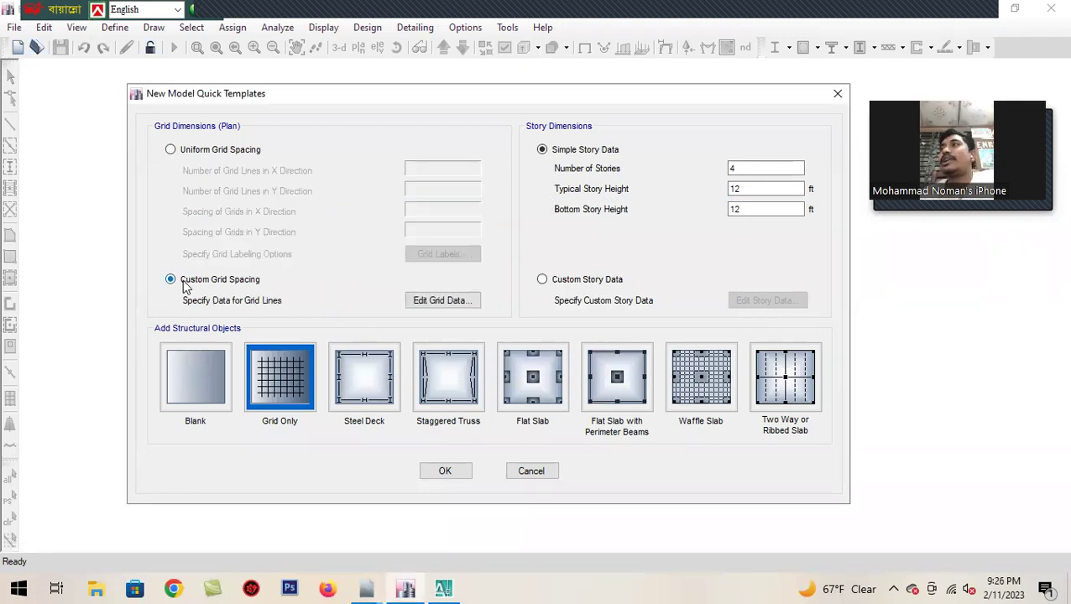
pyautogui.click(436, 301)
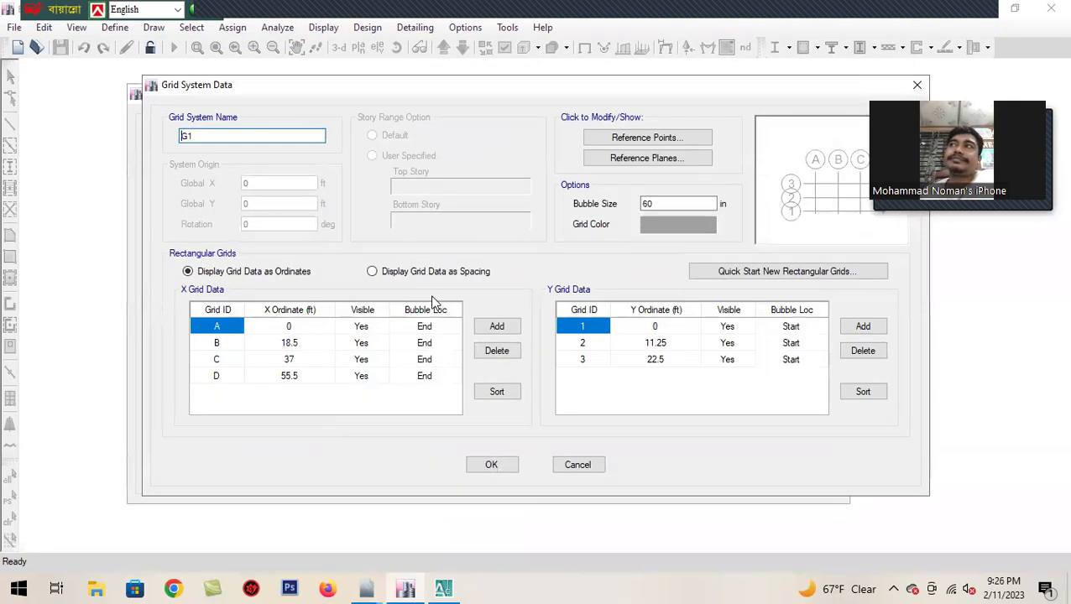
pyautogui.click(400, 275)
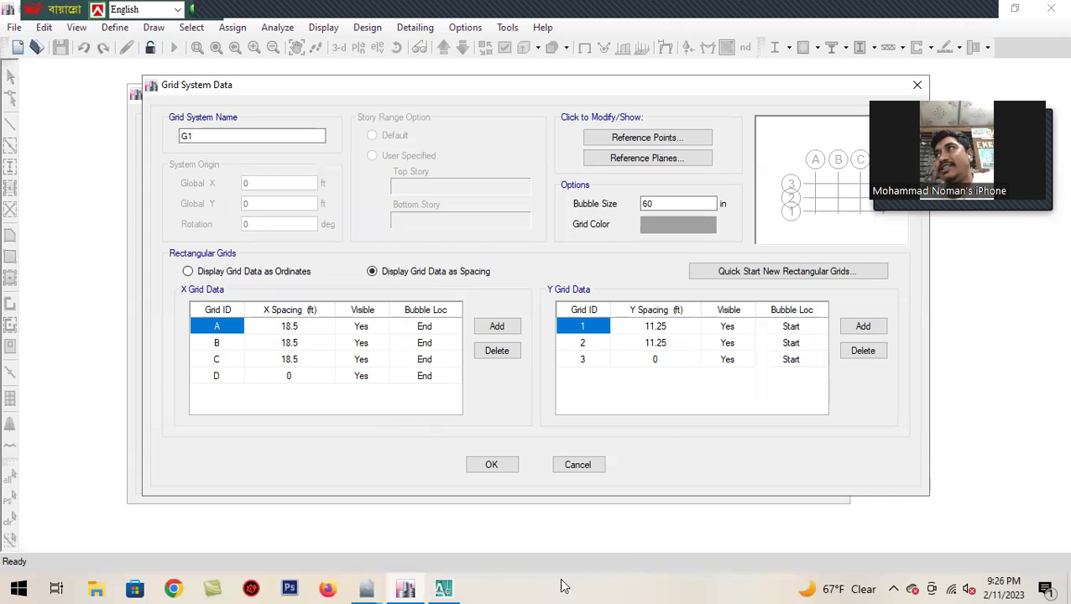
# Step: Switch to AutoCAD and check the individual bay dimensions between the column grid lines in both directions
pyautogui.moveTo(443, 585)
pyautogui.click(441, 545)
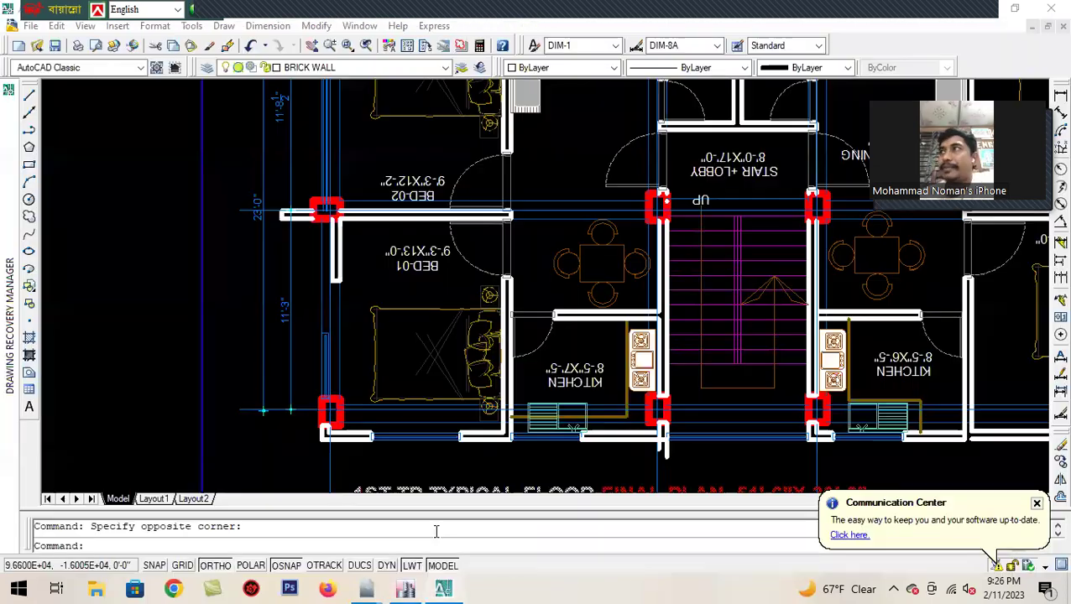
pyautogui.scroll(-4, 336, 353)
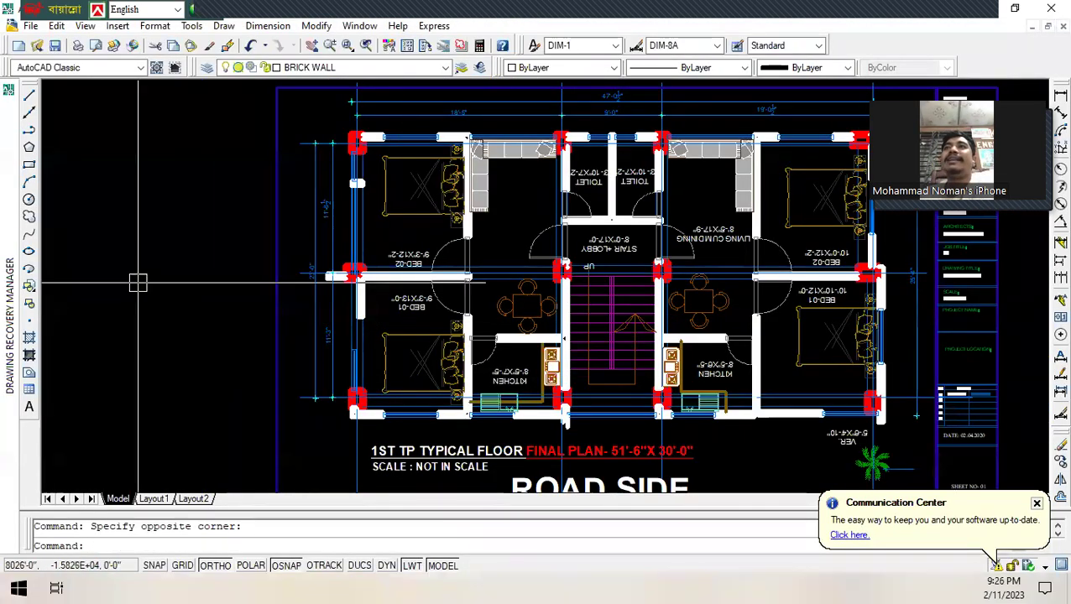
pyautogui.moveTo(276, 312); pyautogui.dragTo(232, 383, button='middle')
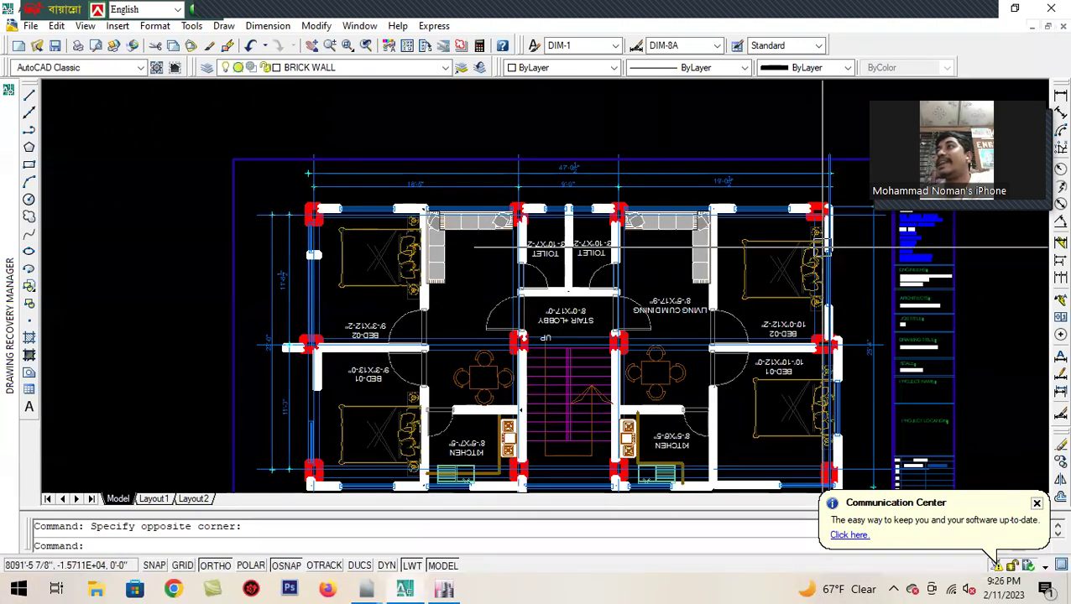
pyautogui.scroll(5, 528, 212)
pyautogui.scroll(-2, 575, 315)
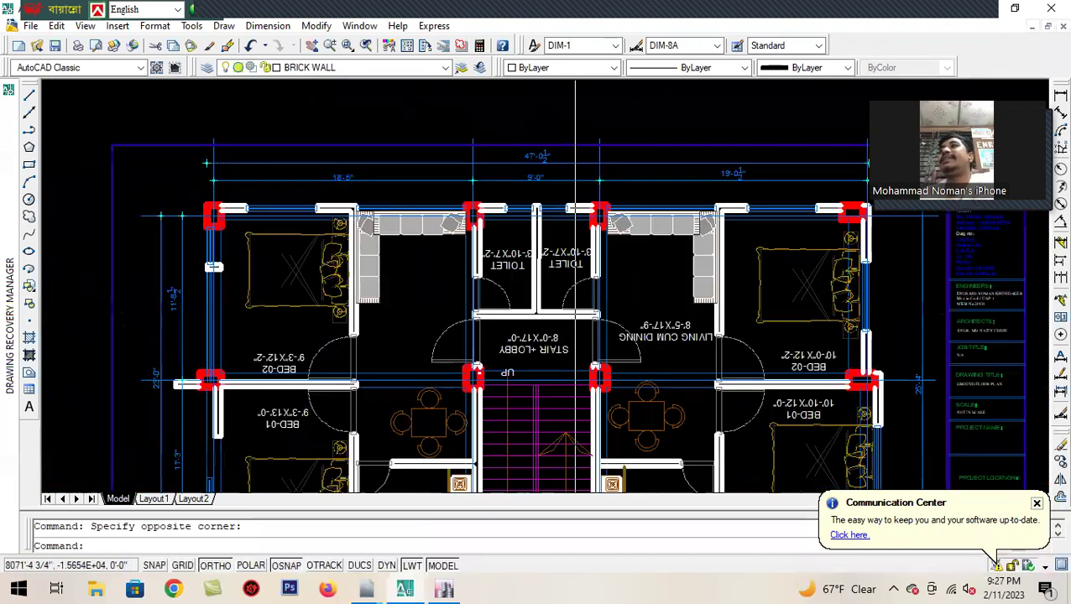
pyautogui.scroll(-3, 672, 186)
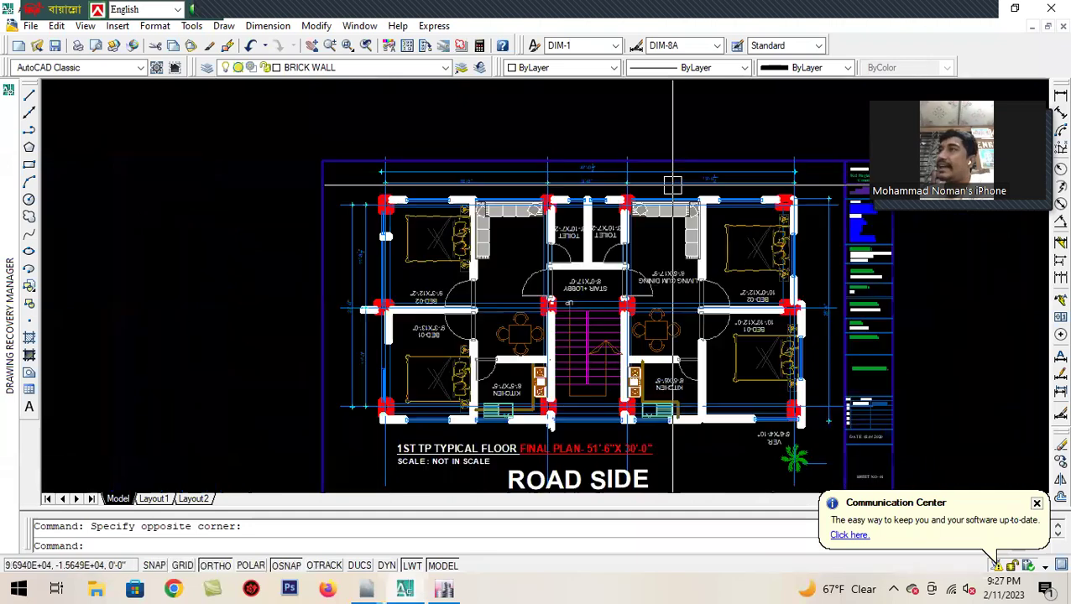
pyautogui.scroll(3, 368, 194)
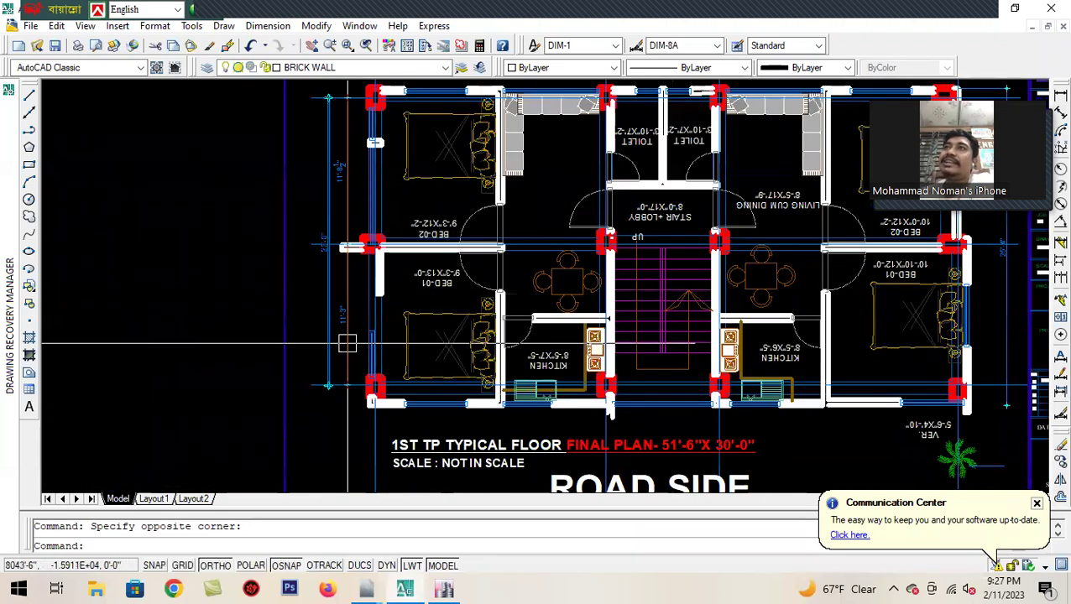
# Step: Switch to ETABS and set the X spacing to 9 ft for grid line B and 19.5 ft for grid line C
pyautogui.moveTo(467, 587)
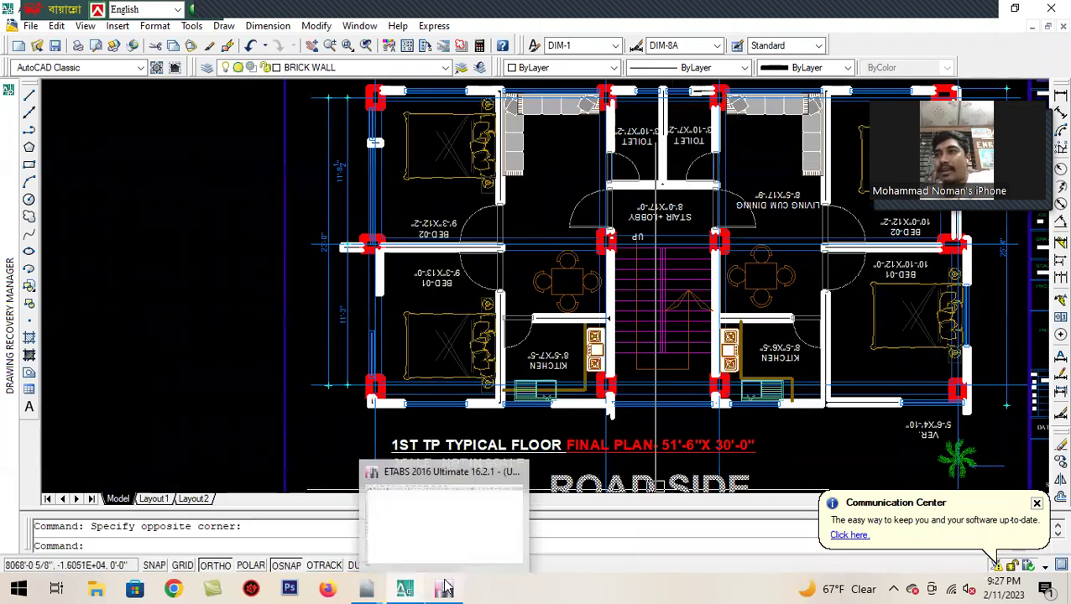
pyautogui.click(449, 545)
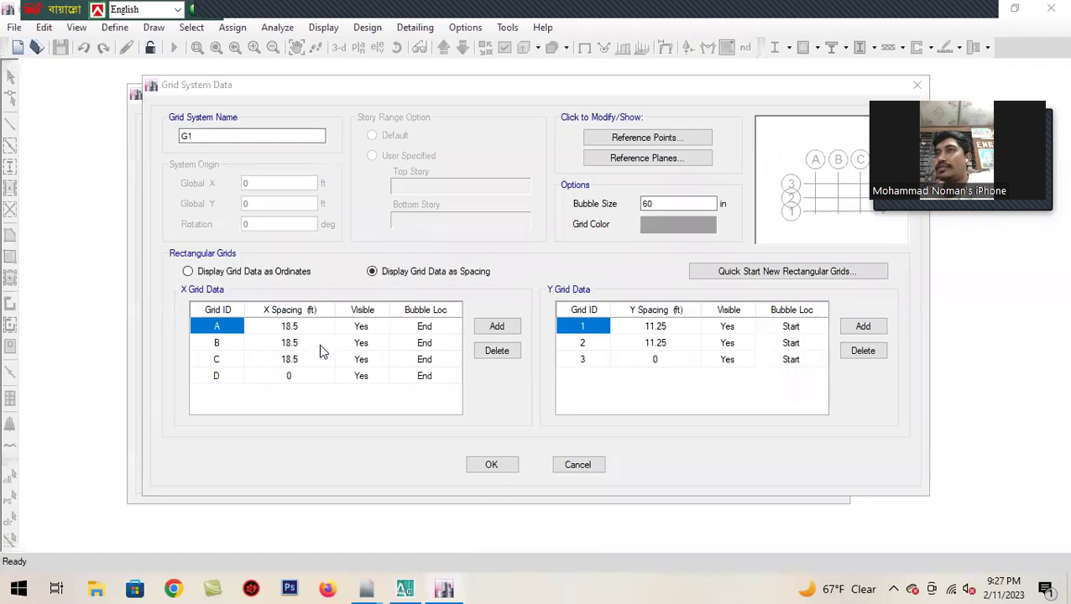
pyautogui.click(319, 345)
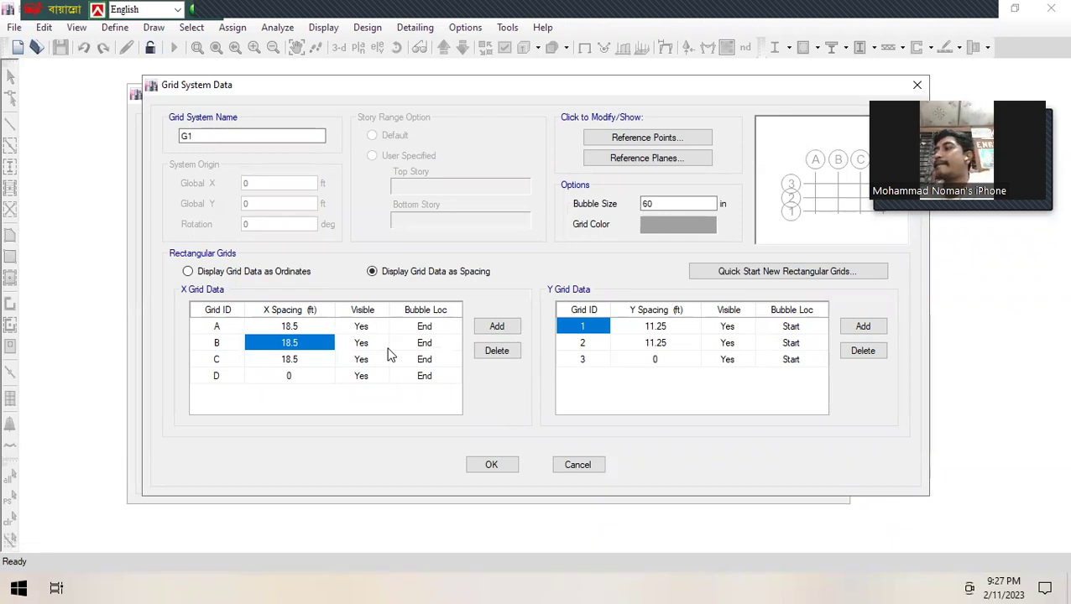
pyautogui.write('9')
pyautogui.click(310, 360)
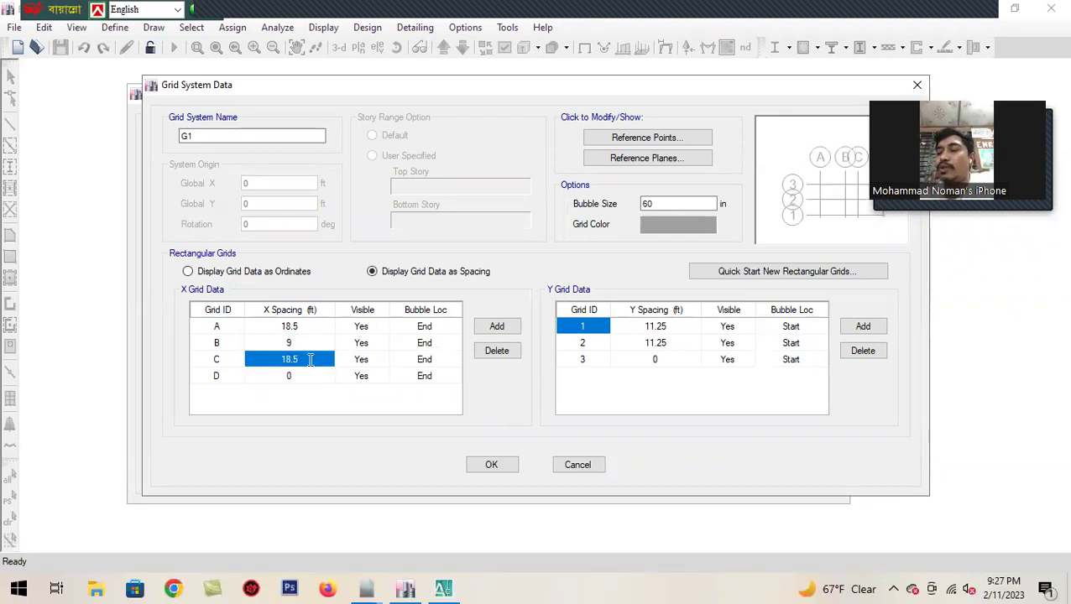
pyautogui.write('19')
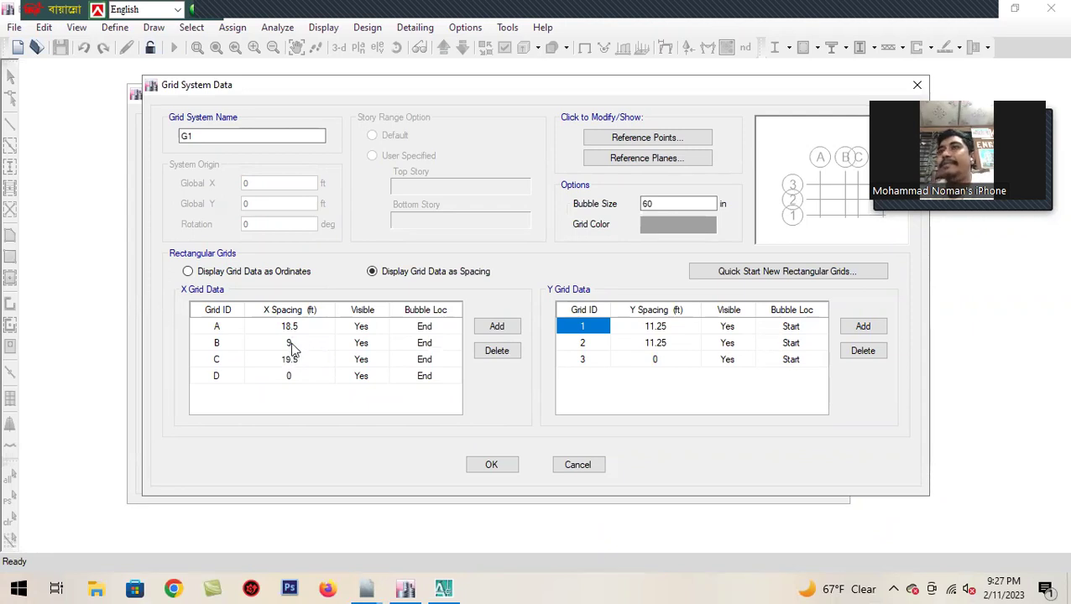
pyautogui.click(307, 344)
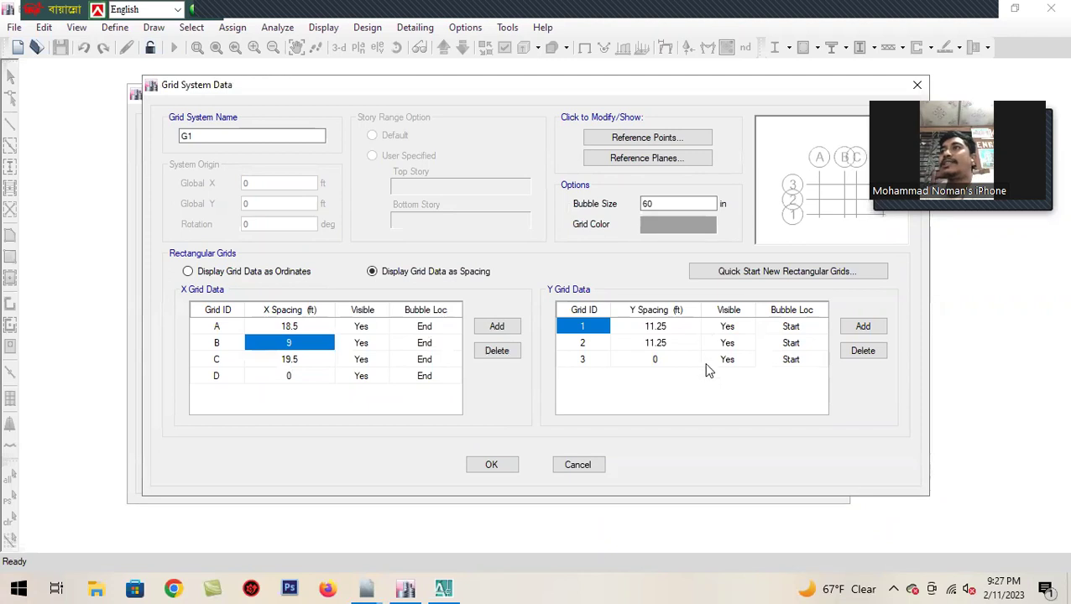
# Step: Set the Y spacing of grid line 2 to 11'8 and accept the grid system data
pyautogui.click(693, 330)
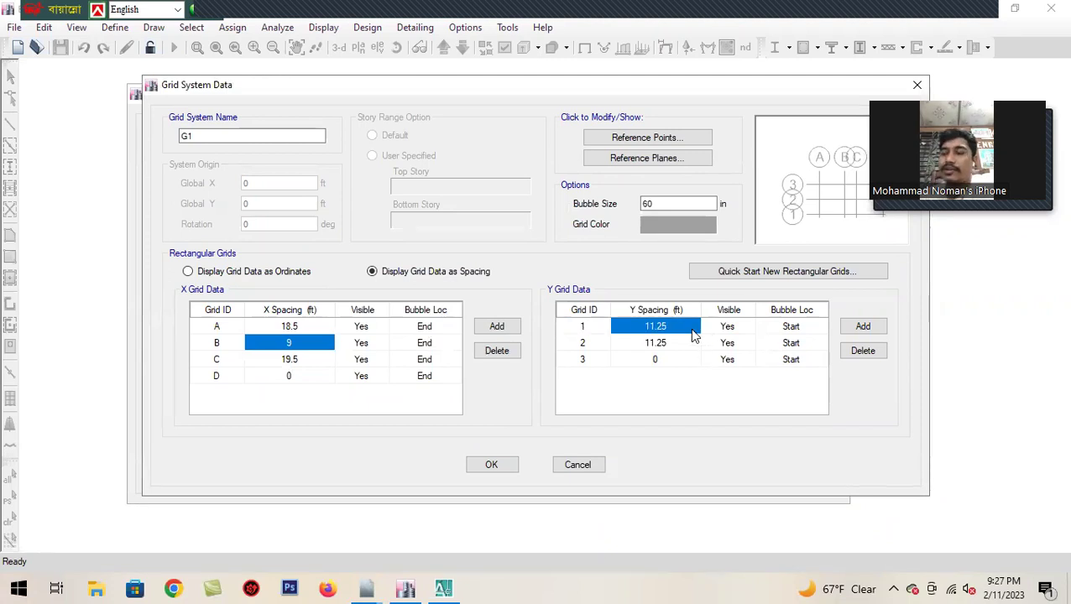
pyautogui.click(682, 346)
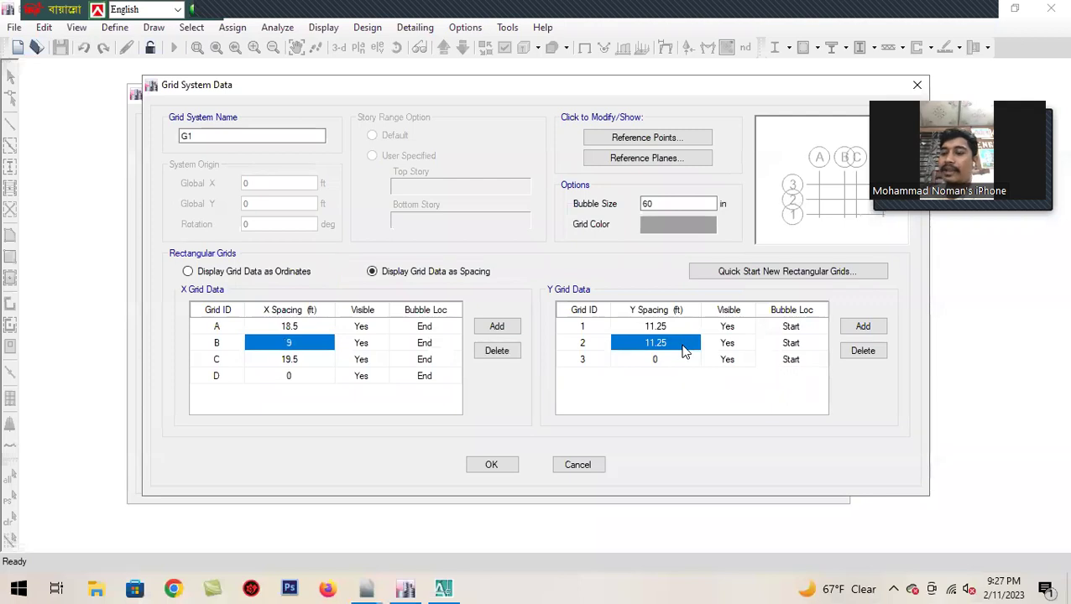
pyautogui.write("11'8")
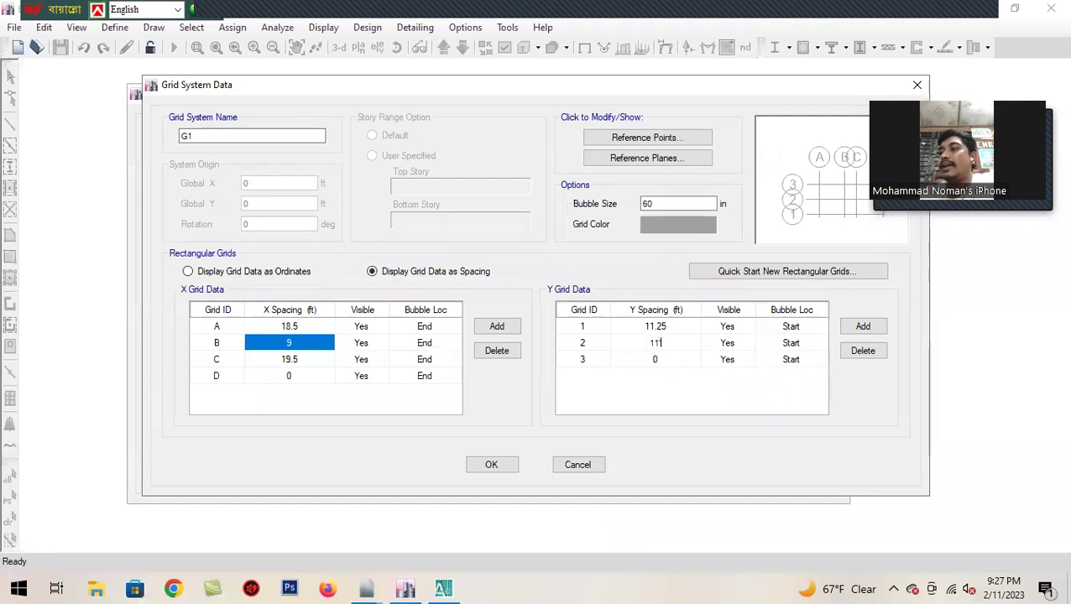
pyautogui.click(676, 328)
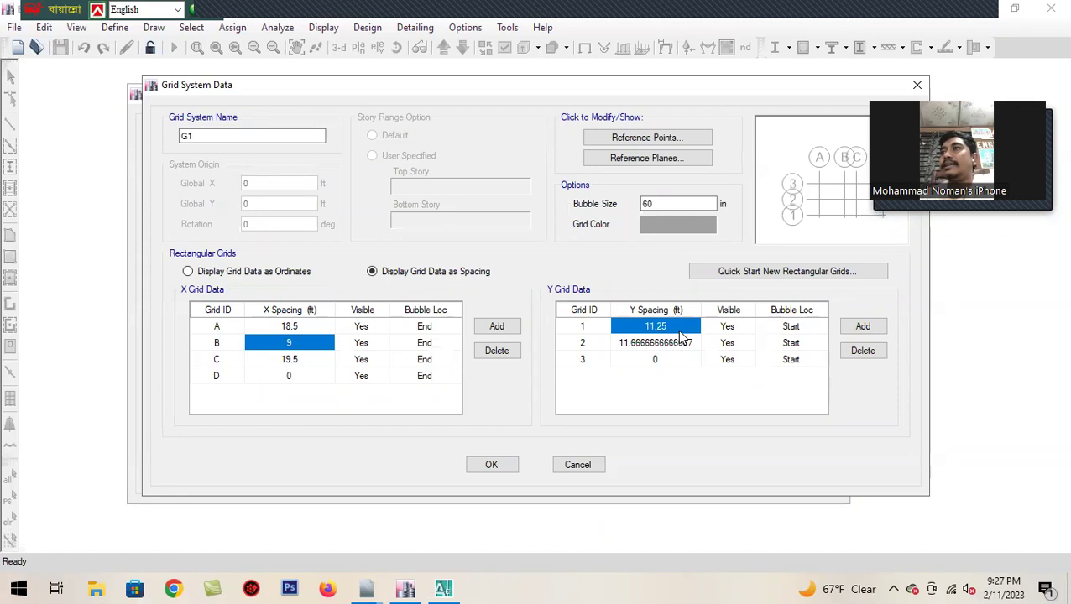
pyautogui.moveTo(609, 95); pyautogui.dragTo(443, 100)
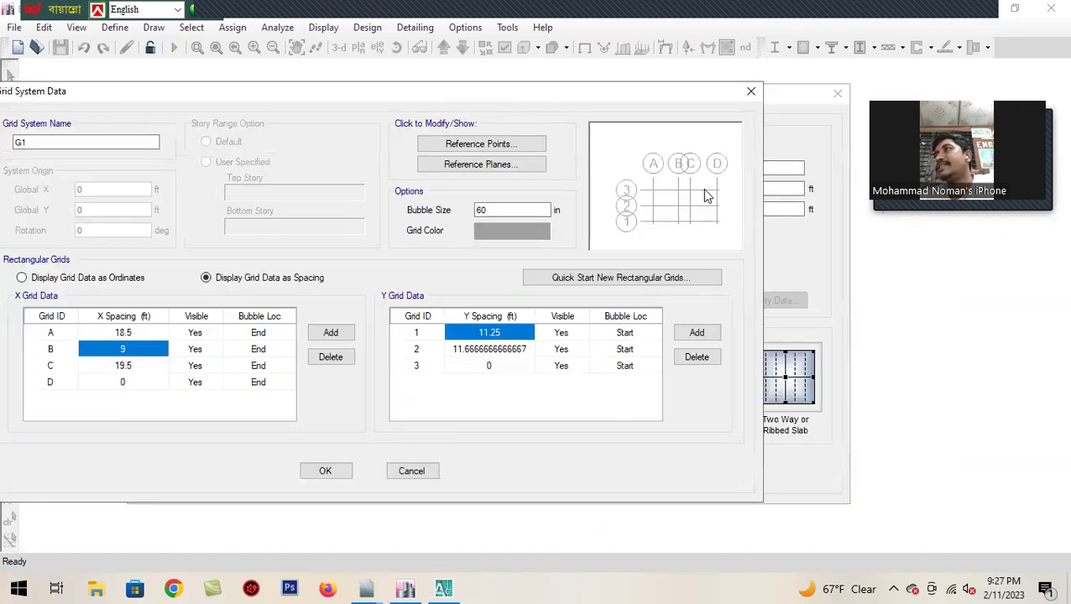
pyautogui.click(312, 476)
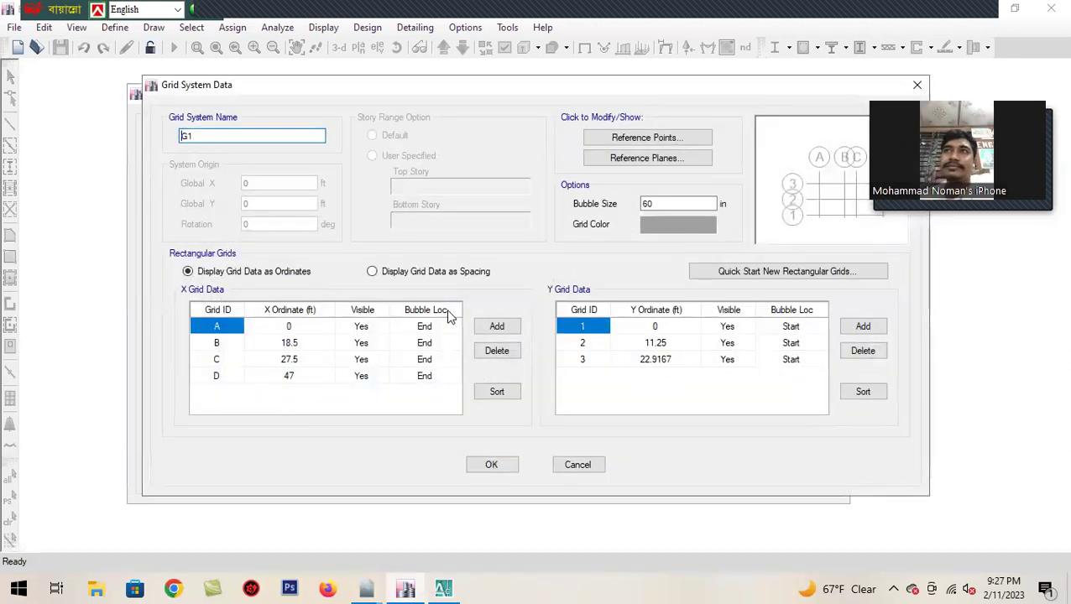
# Step: Display the reopened grid data as spacing and review the X and Y spacing values alongside the grid preview
pyautogui.click(392, 274)
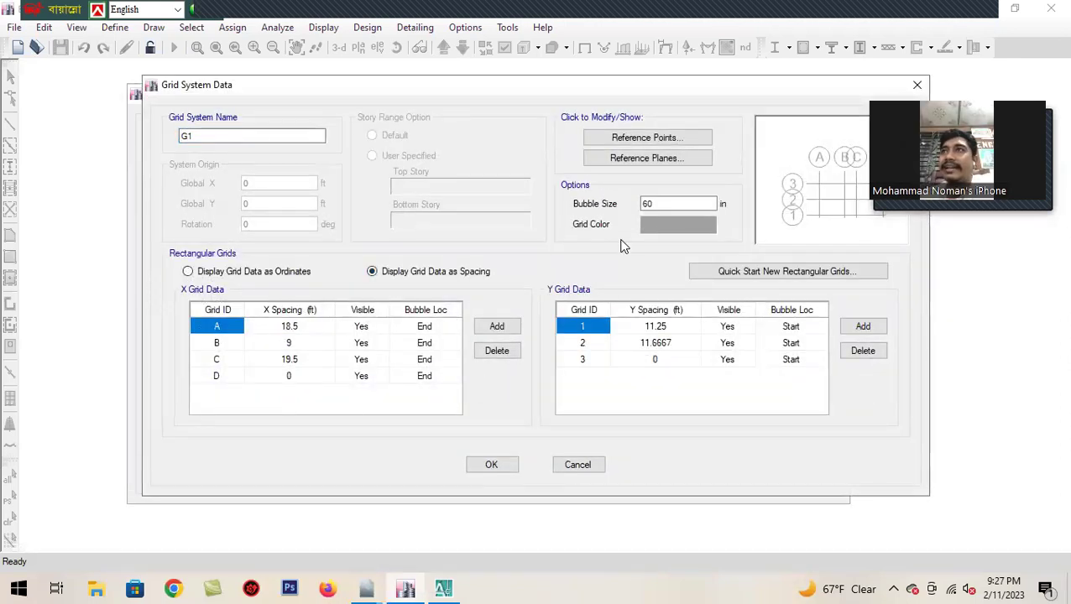
pyautogui.moveTo(599, 89); pyautogui.dragTo(448, 85)
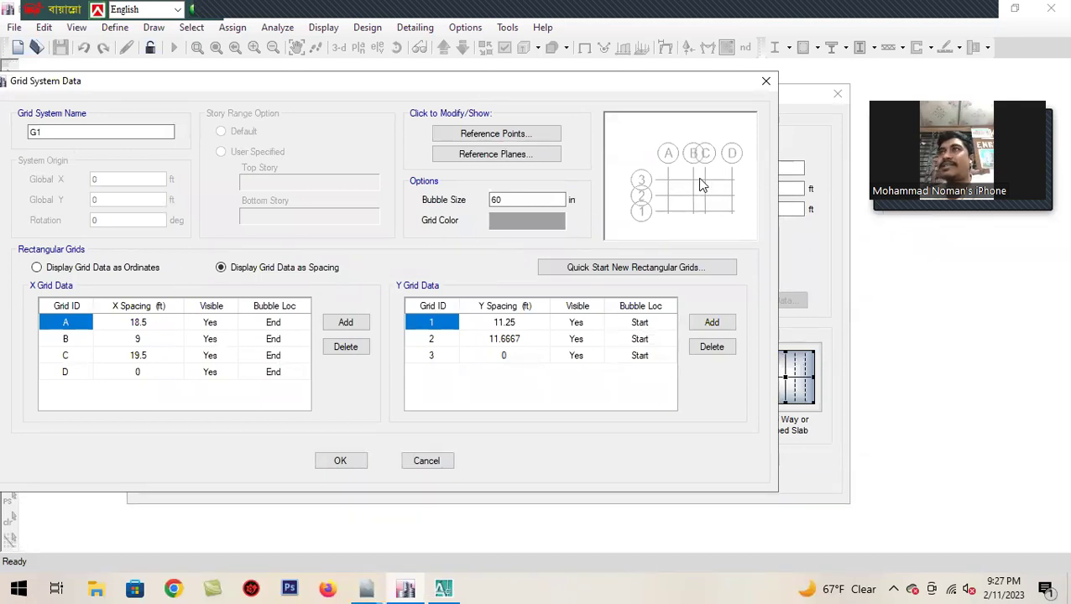
pyautogui.click(167, 340)
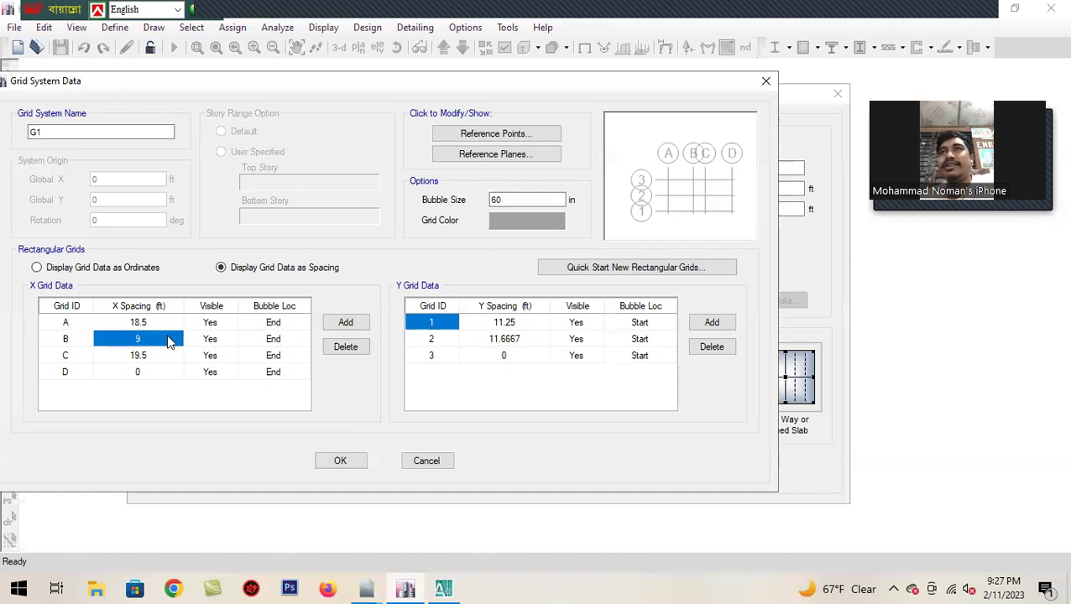
pyautogui.click(171, 359)
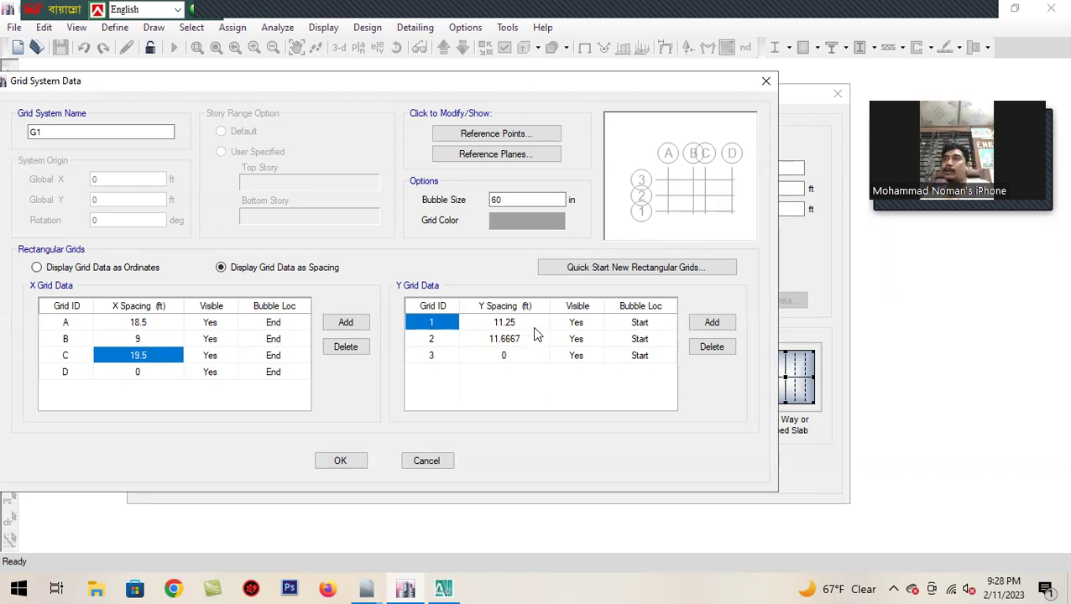
pyautogui.click(533, 329)
pyautogui.click(535, 341)
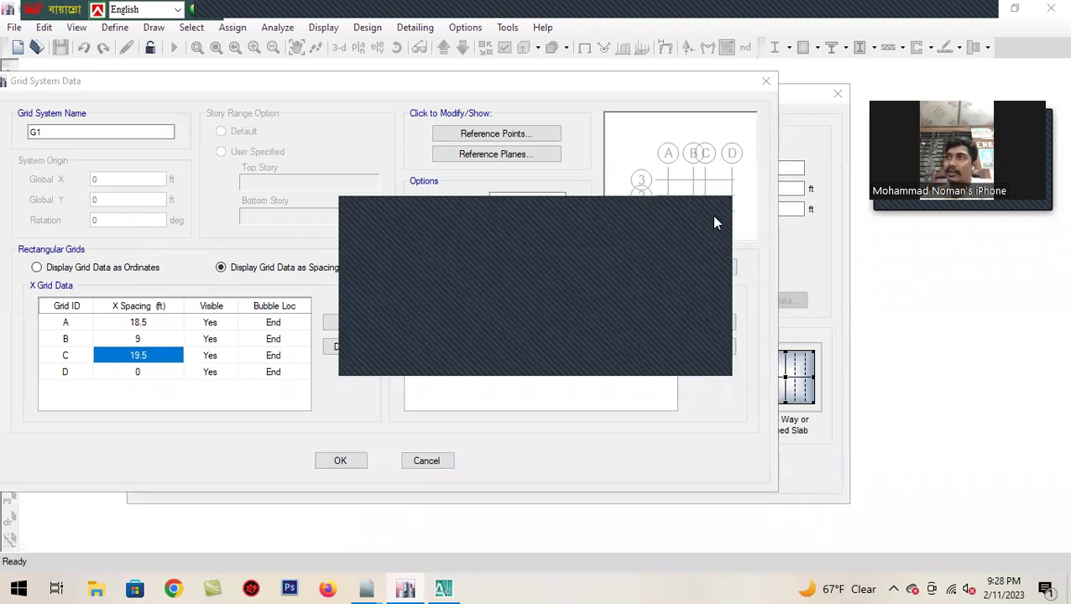
# Step: Switch to AutoCAD and examine the floor plan's column grid layout and bay dimensions in both directions
pyautogui.click(443, 588)
pyautogui.moveTo(443, 588)
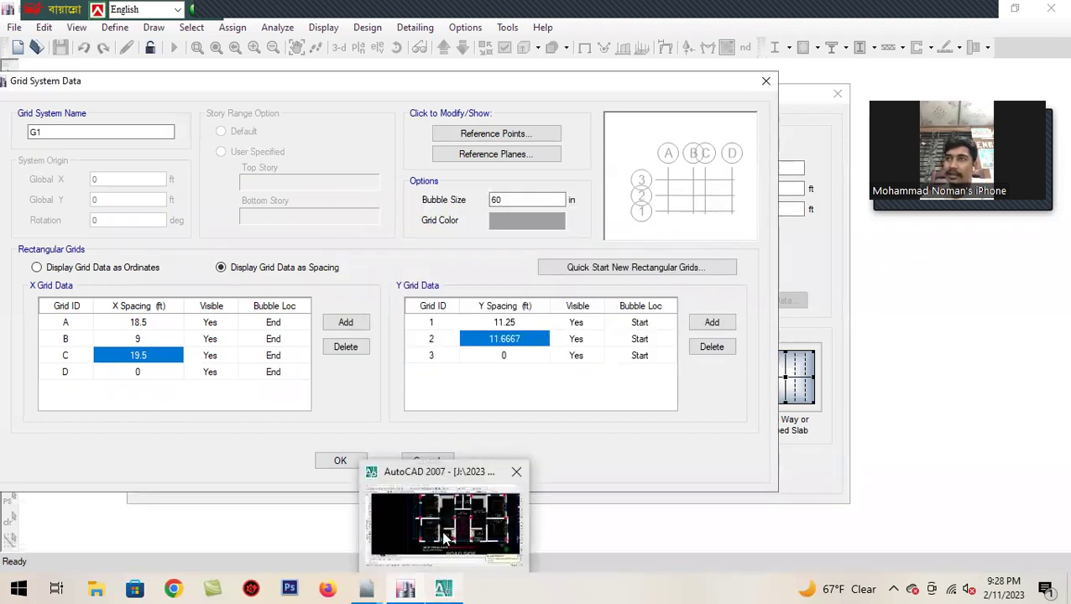
pyautogui.click(443, 527)
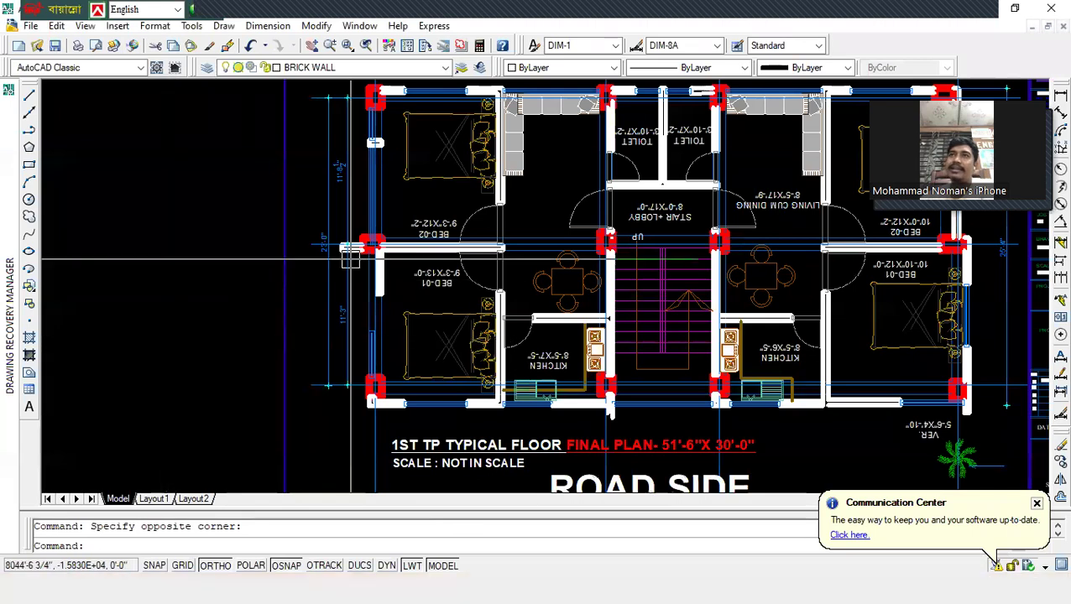
pyautogui.scroll(-3, 175, 280)
pyautogui.scroll(3, 461, 276)
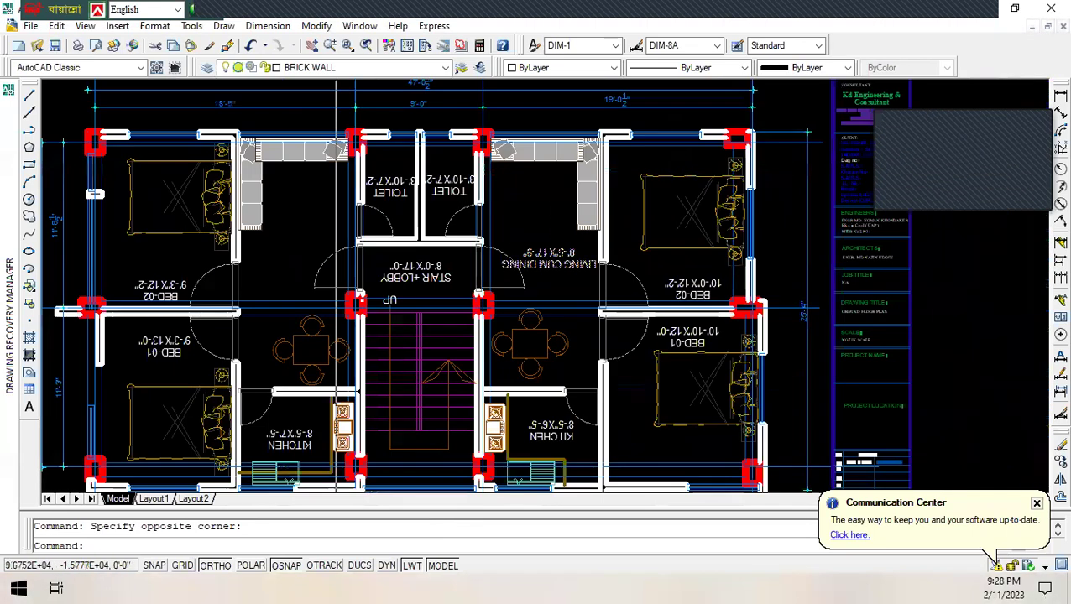
pyautogui.scroll(-3, 510, 240)
pyautogui.scroll(3, 460, 290)
pyautogui.scroll(-3, 460, 290)
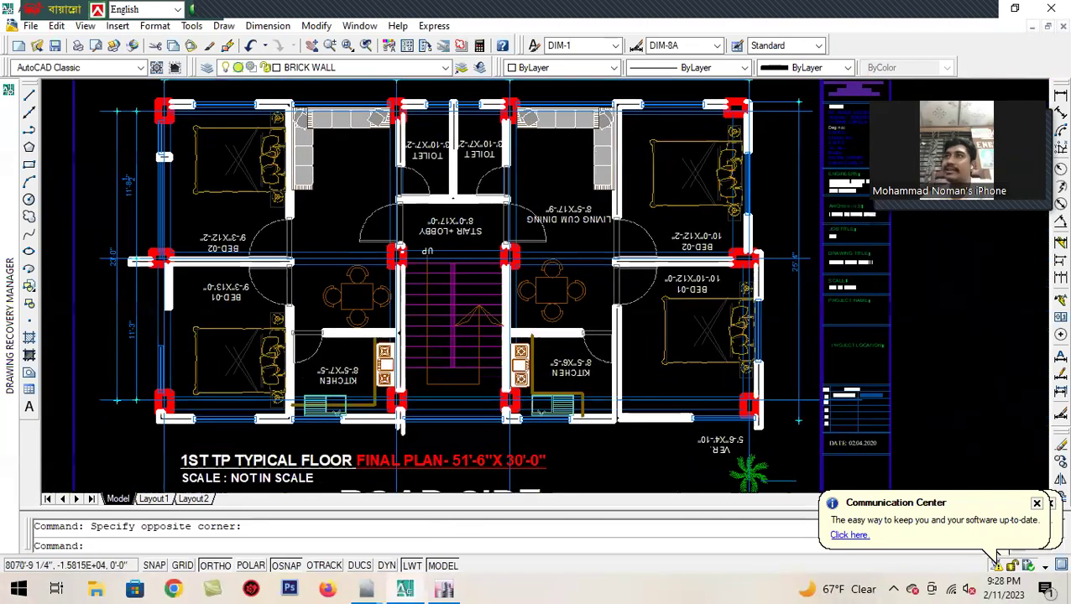
pyautogui.scroll(3, 316, 175)
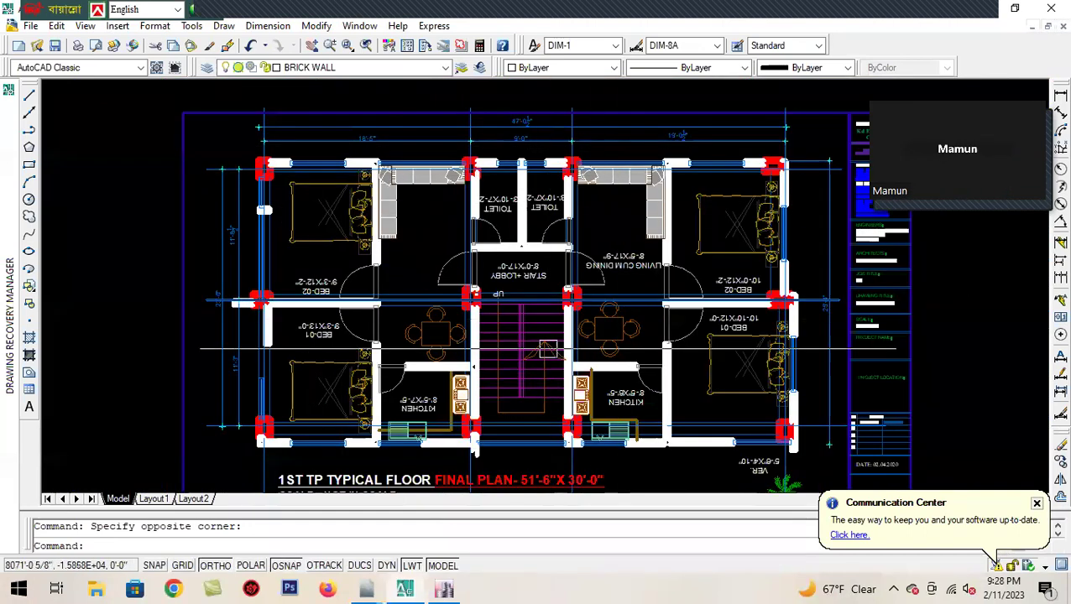
pyautogui.moveTo(552, 384); pyautogui.dragTo(515, 374, button='middle')
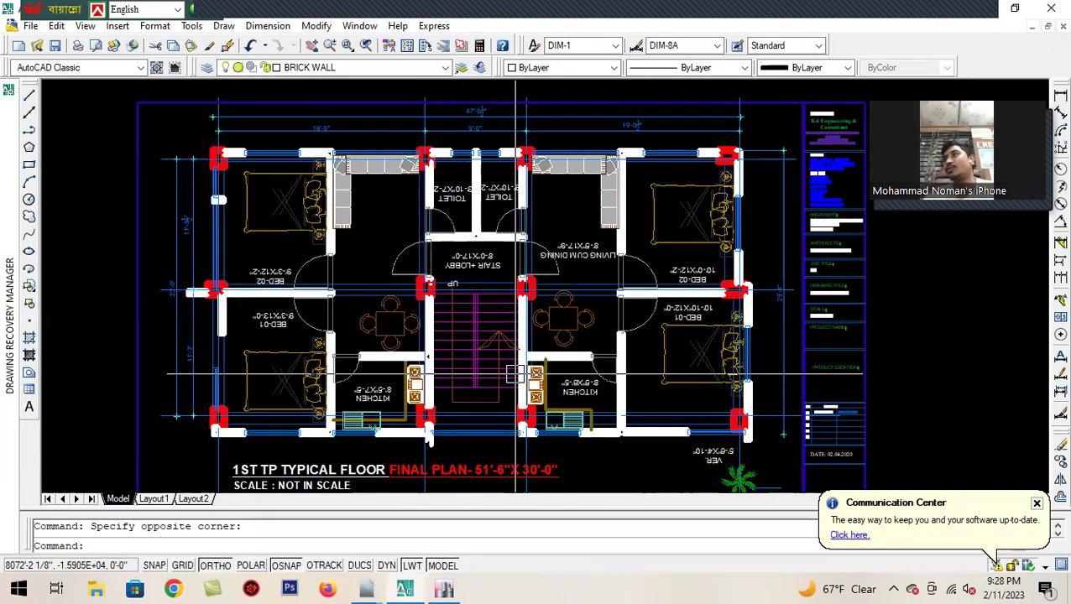
pyautogui.scroll(-2, 514, 374)
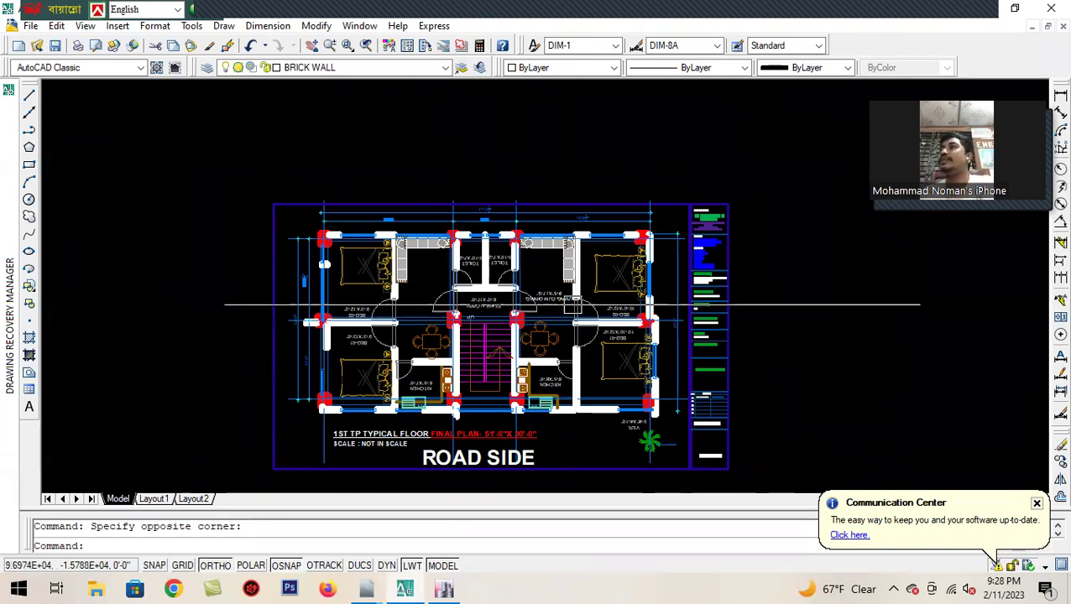
pyautogui.scroll(2, 514, 341)
pyautogui.moveTo(514, 341); pyautogui.dragTo(515, 322, button='middle')
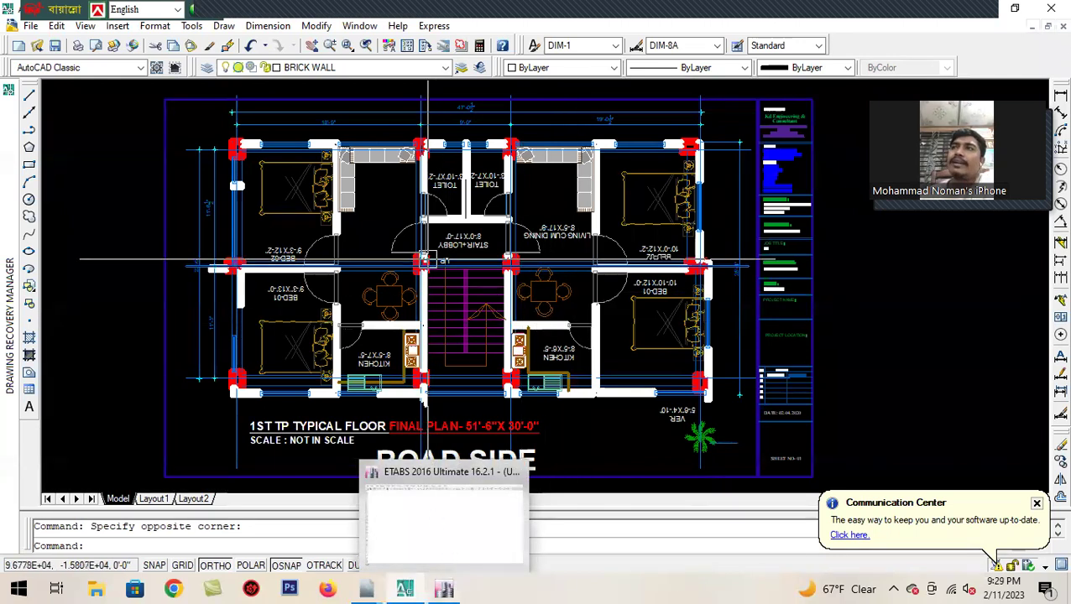
pyautogui.scroll(-2, 368, 320)
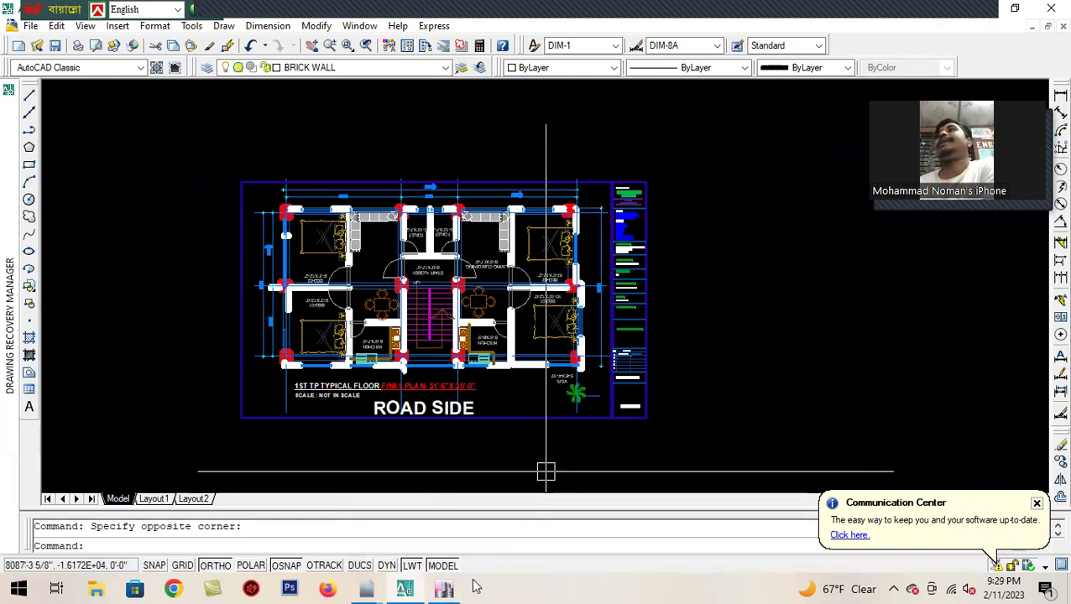
# Step: Switch to ETABS and accept the custom grid system data
pyautogui.moveTo(450, 582)
pyautogui.click(435, 529)
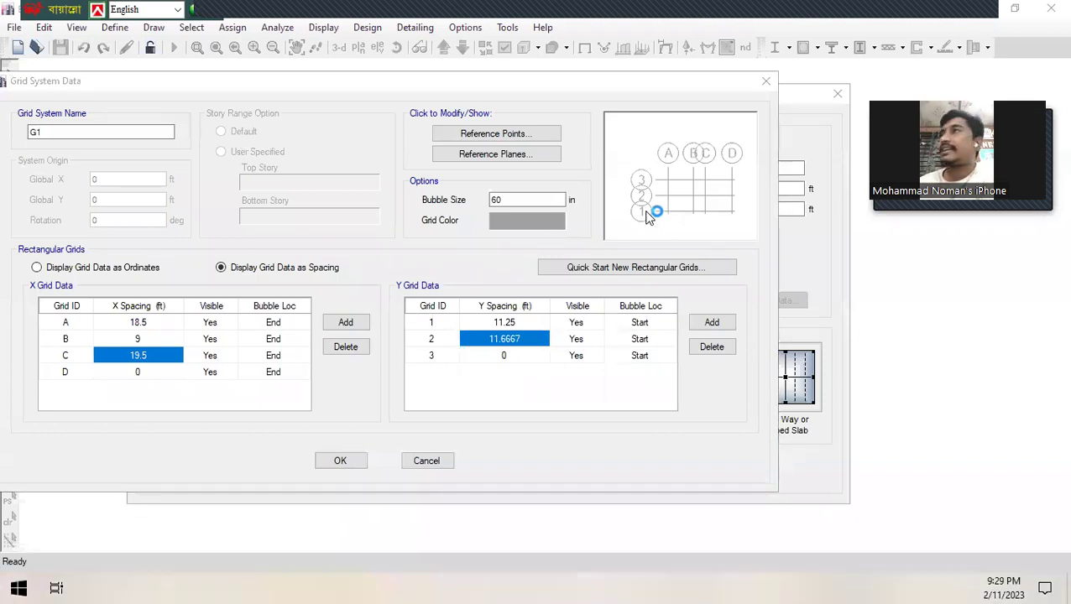
pyautogui.click(355, 459)
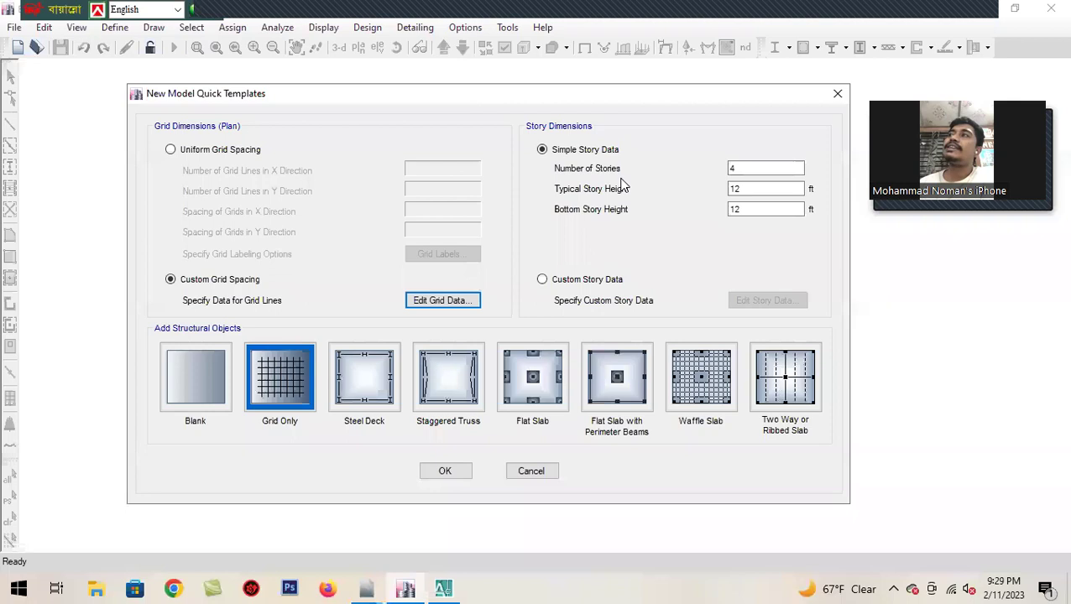
# Step: Set the simple story data to 7 stories with a typical story height of 10 ft and a bottom story height of 7 ft
pyautogui.click(764, 165)
pyautogui.doubleClick(763, 165)
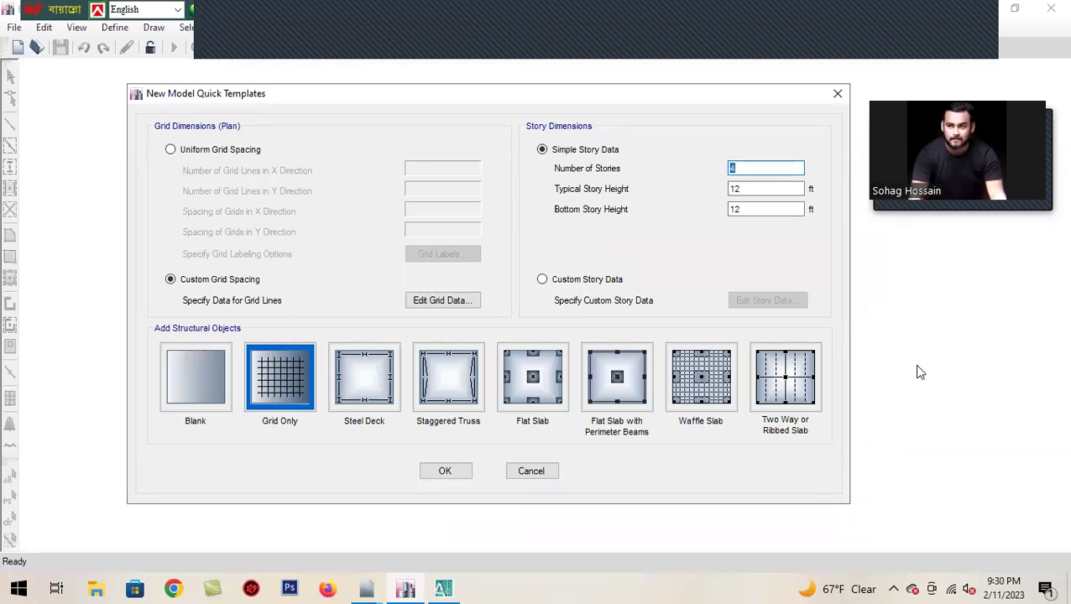
pyautogui.write('7')
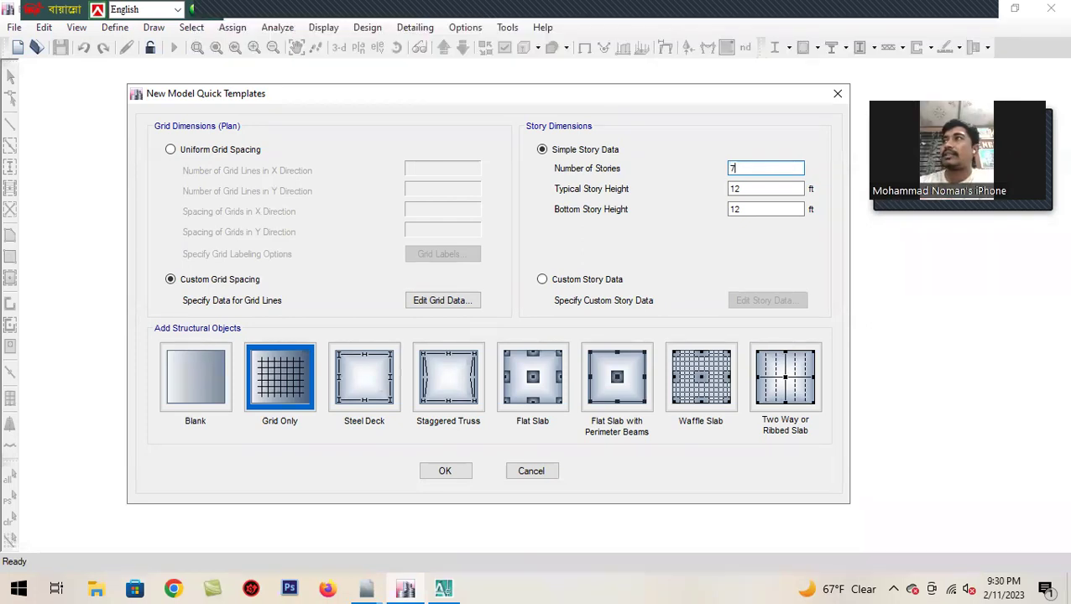
pyautogui.doubleClick(756, 188)
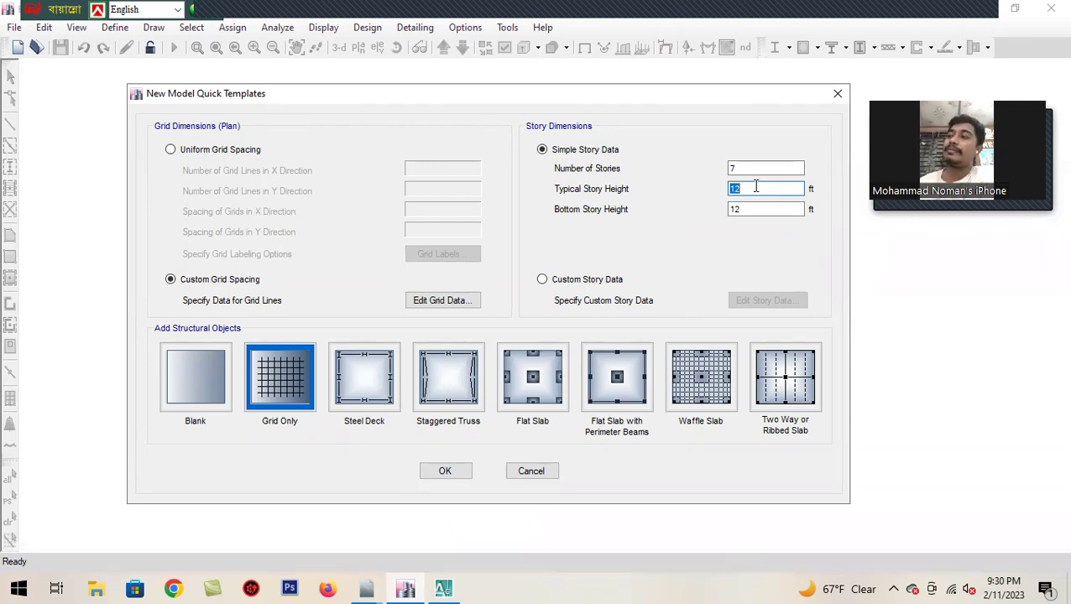
pyautogui.write('10')
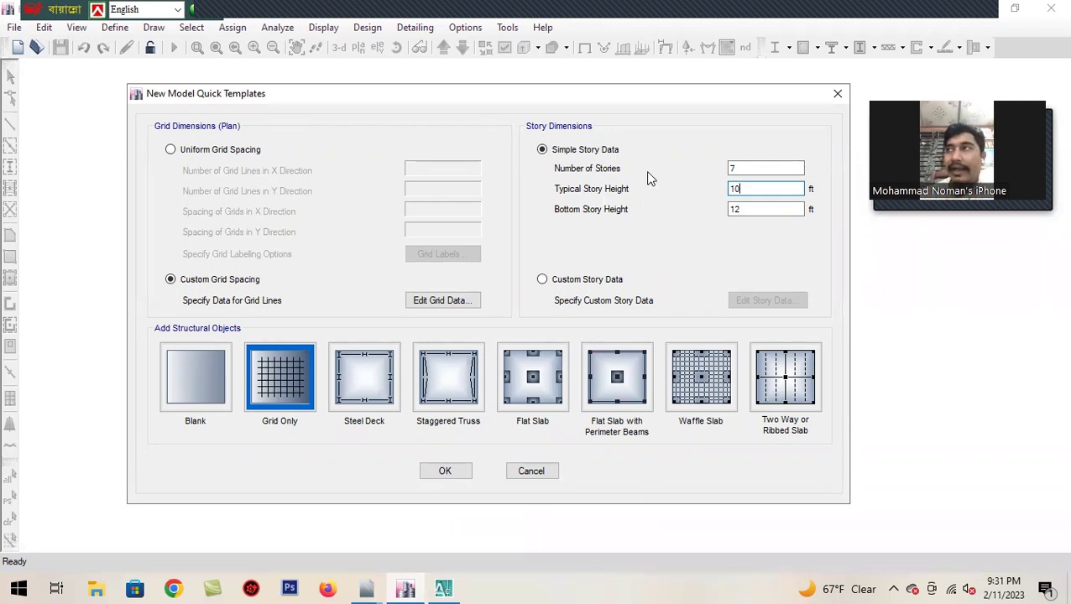
pyautogui.doubleClick(784, 209)
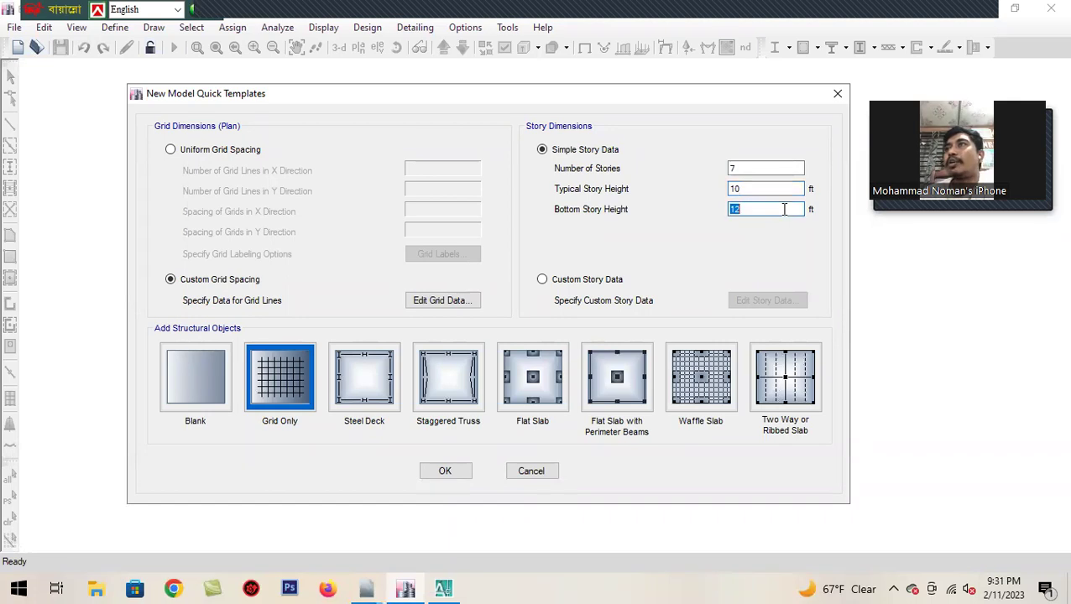
pyautogui.write('7')
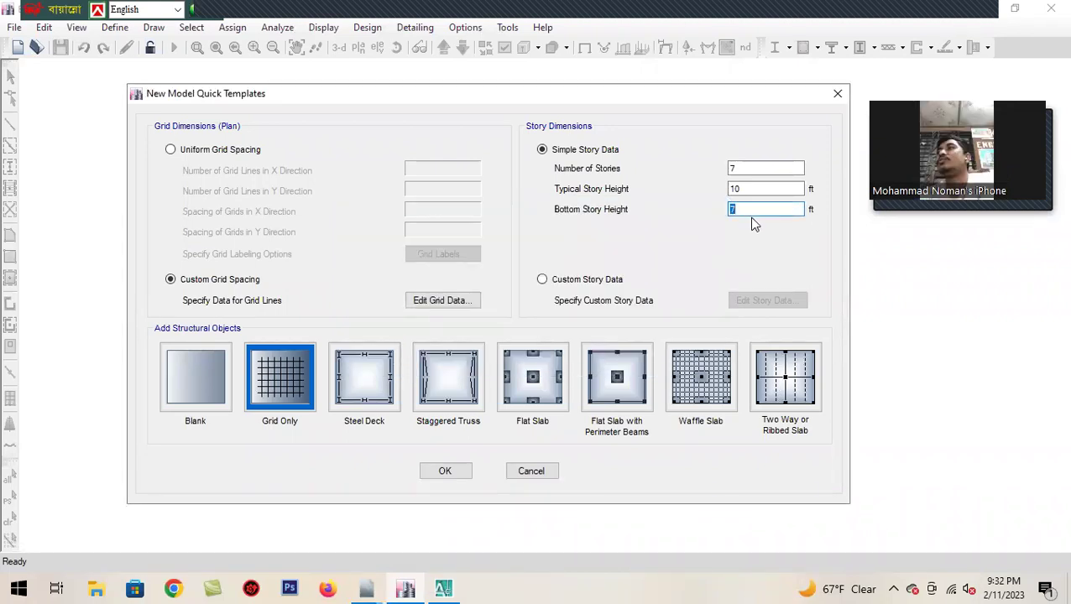
pyautogui.click(754, 209)
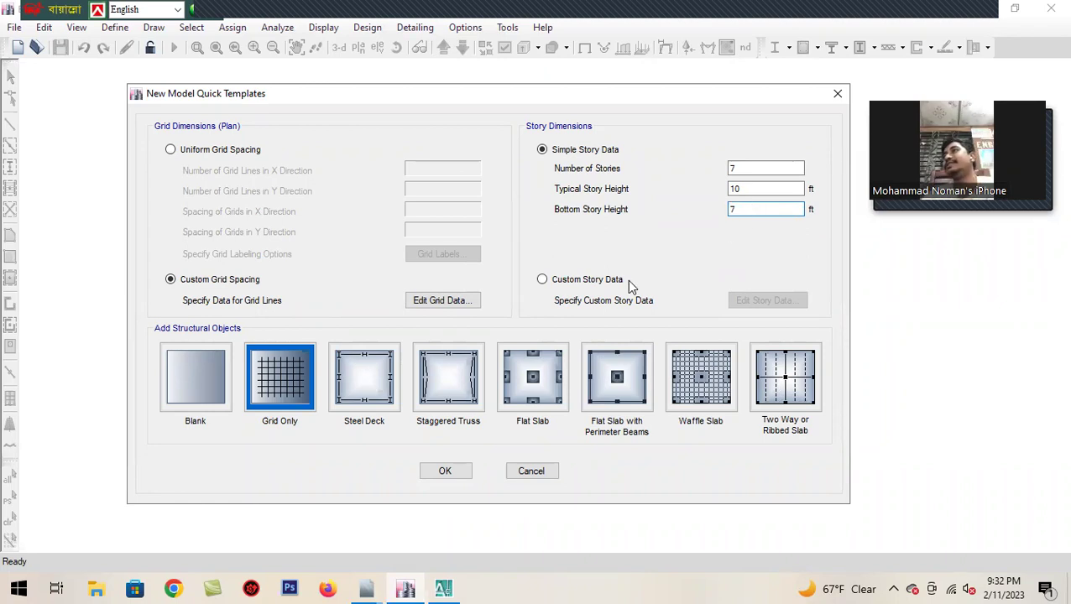
# Step: Switch the story dimensions to custom story data and rename Story1 as GF in the story table
pyautogui.click(567, 286)
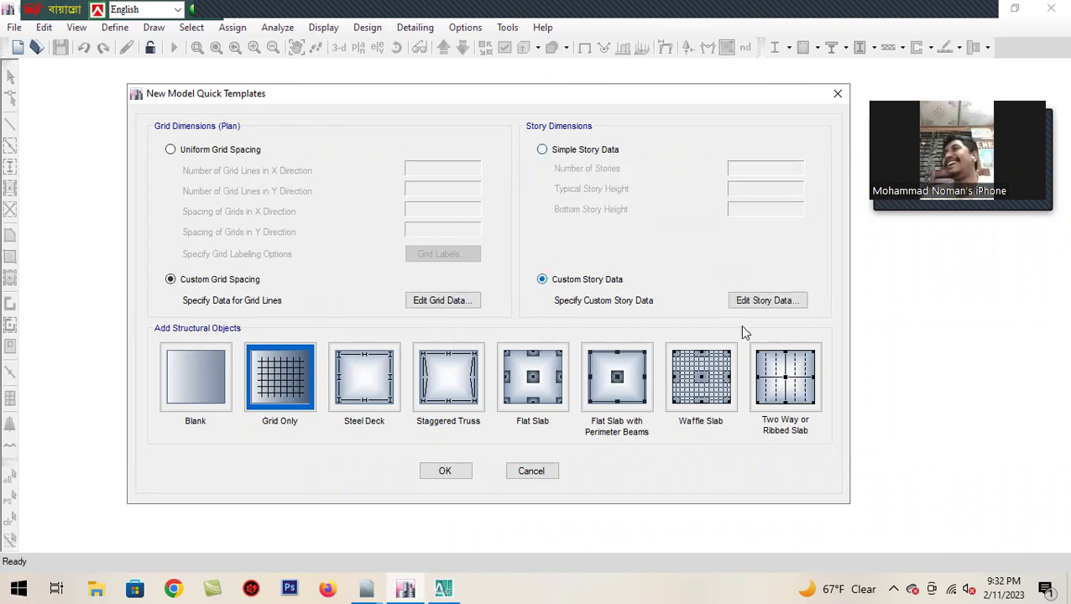
pyautogui.click(754, 302)
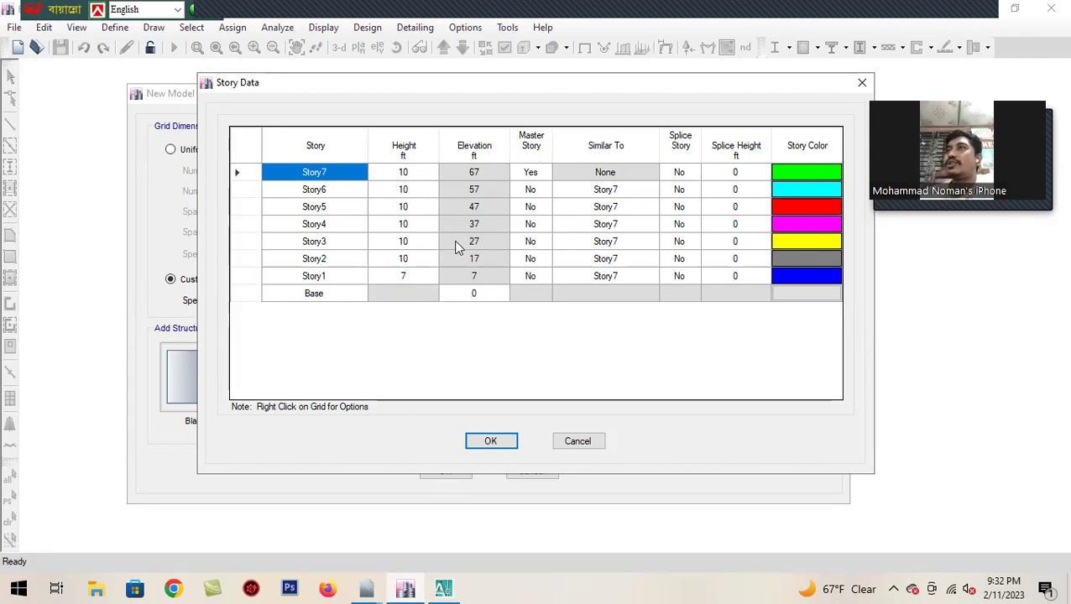
pyautogui.doubleClick(342, 278)
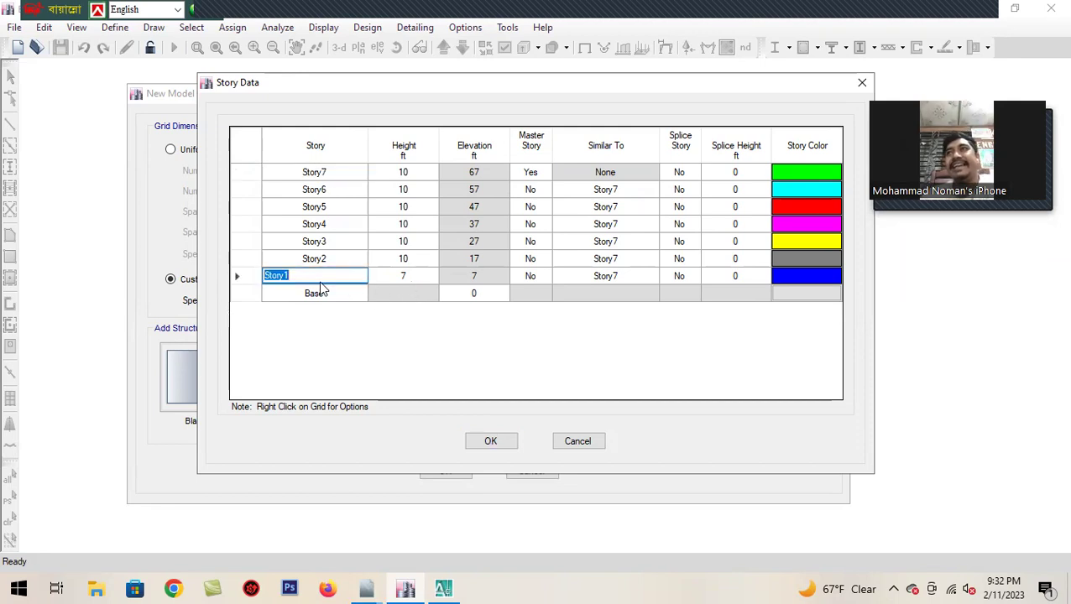
pyautogui.write('gf')
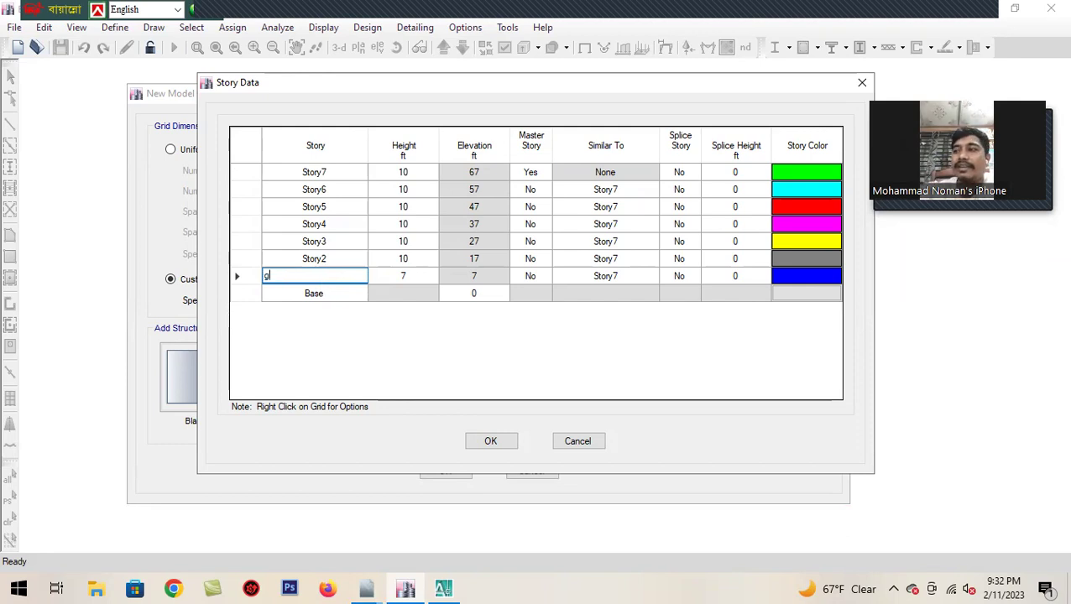
pyautogui.press('BackSpace')
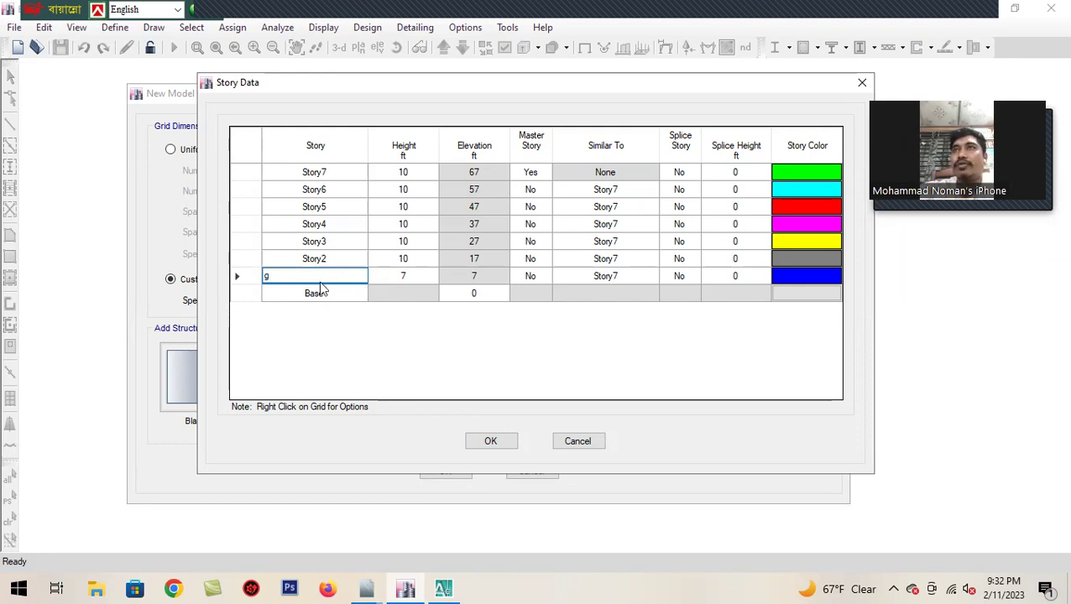
pyautogui.write('GF')
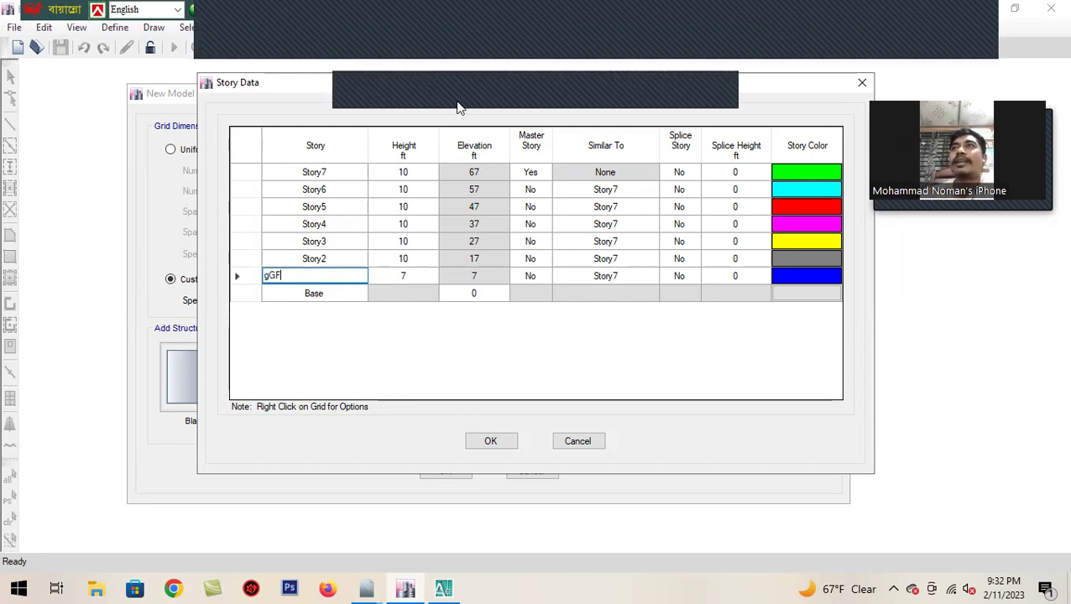
pyautogui.doubleClick(332, 273)
pyautogui.write('GF')
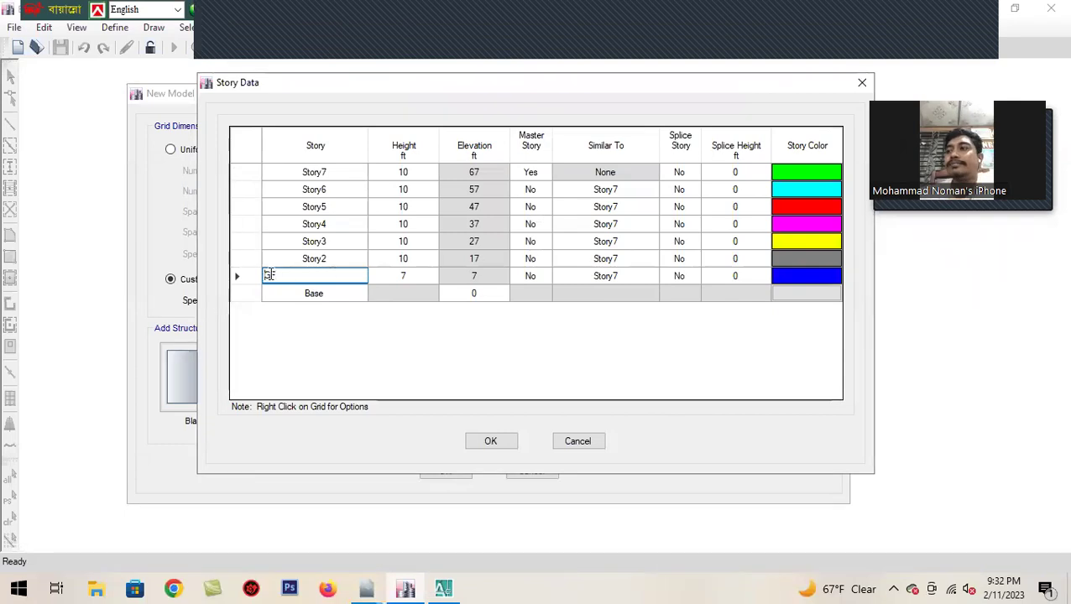
# Step: Rename Story2, Story3 and Story4 as 1ST, 2ND and 3RD in the story table
pyautogui.doubleClick(360, 261)
pyautogui.write('1ST')
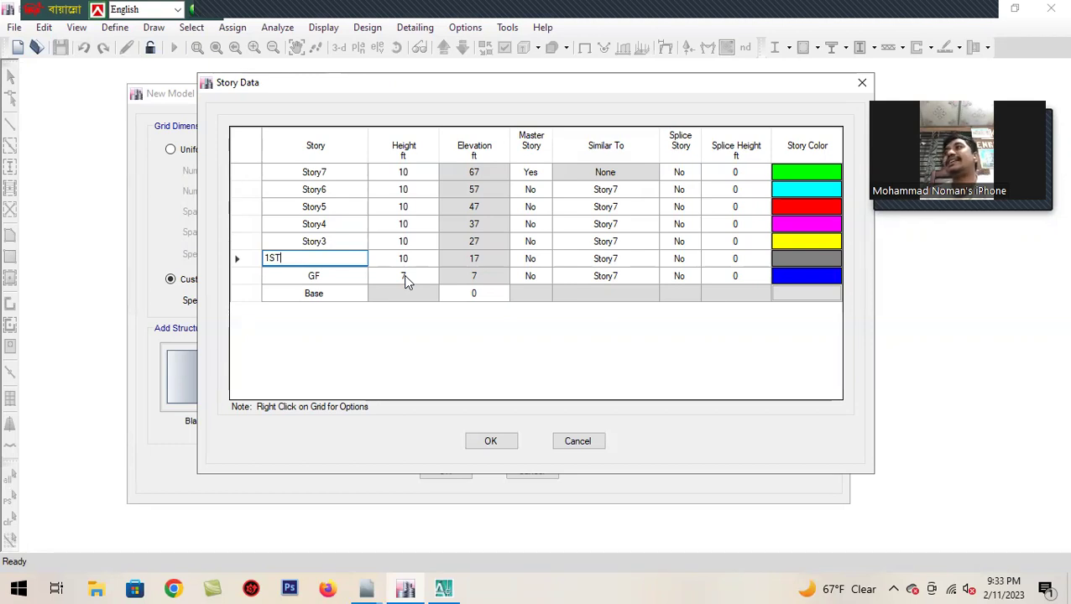
pyautogui.click(344, 244)
pyautogui.write('2ND')
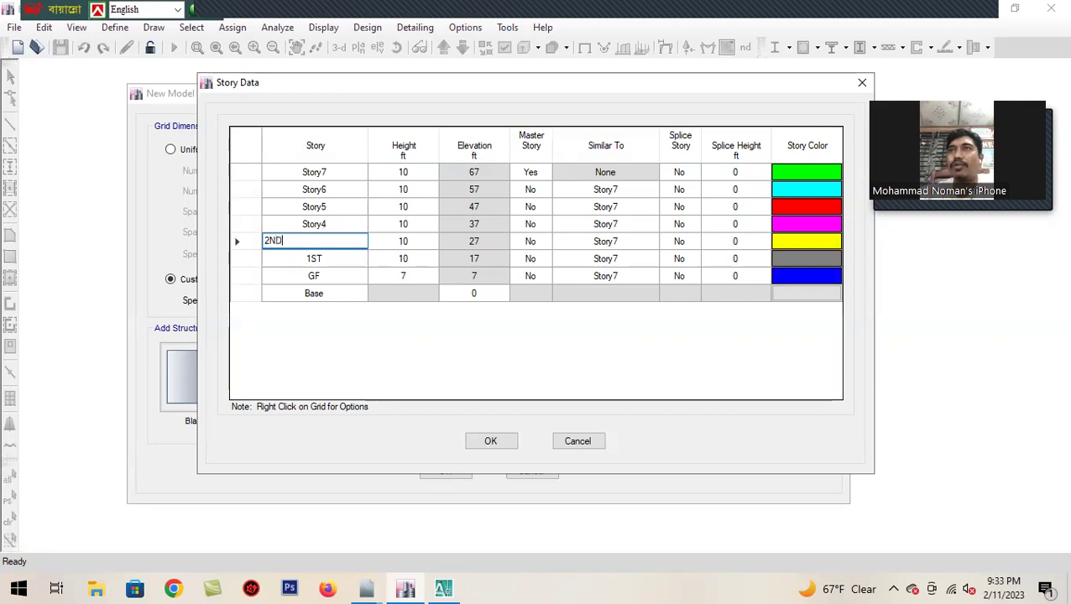
pyautogui.click(347, 225)
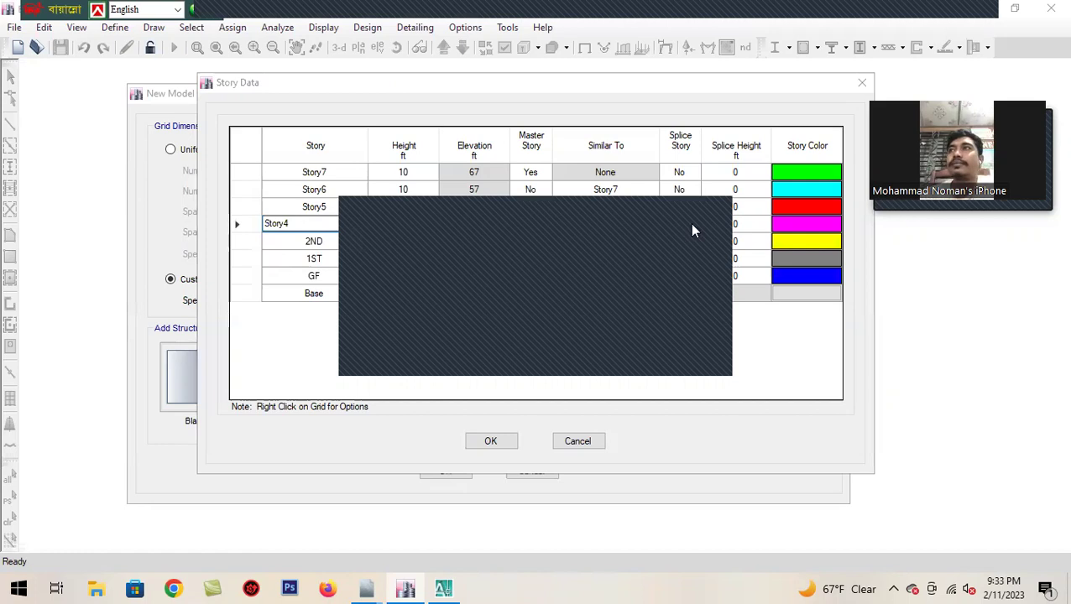
pyautogui.write('3RD')
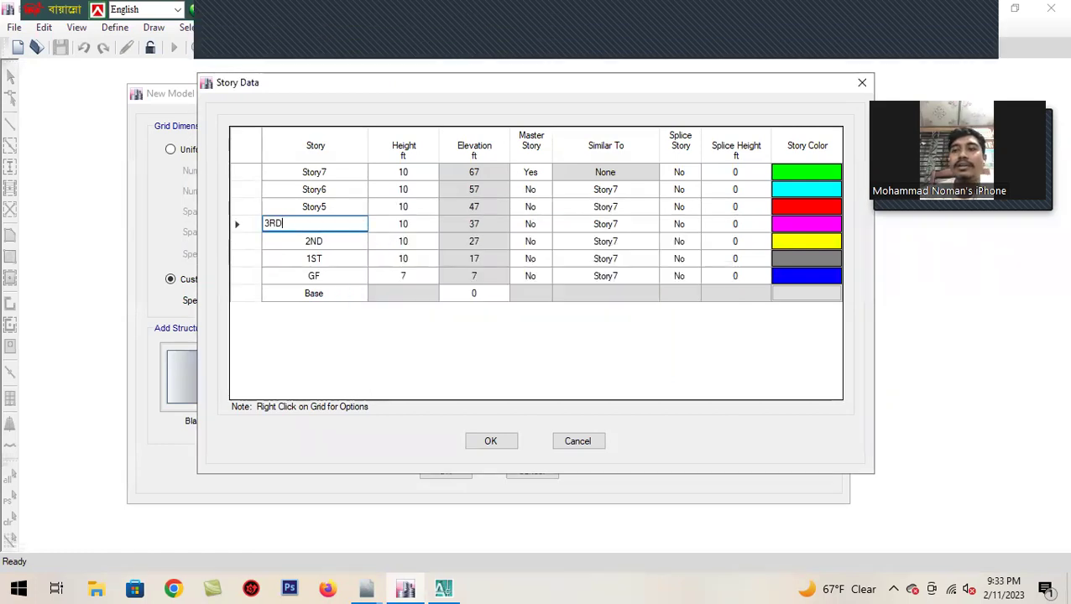
# Step: Rename Story5, Story6 and Story7 as 4TH, 5TH and TOP in the story table
pyautogui.click(353, 207)
pyautogui.write('4TH')
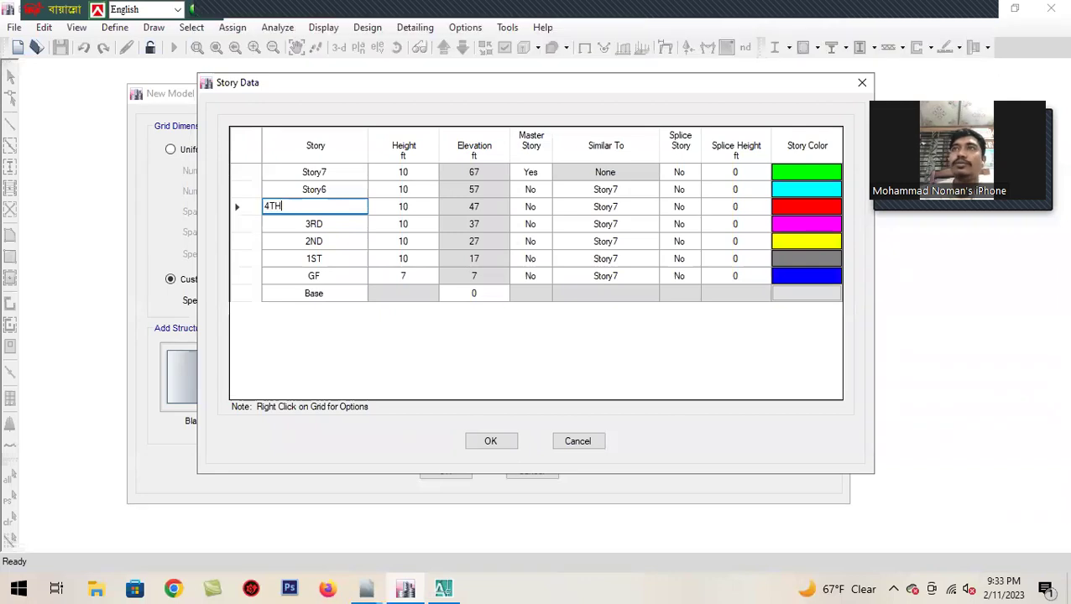
pyautogui.click(356, 186)
pyautogui.write('5TH')
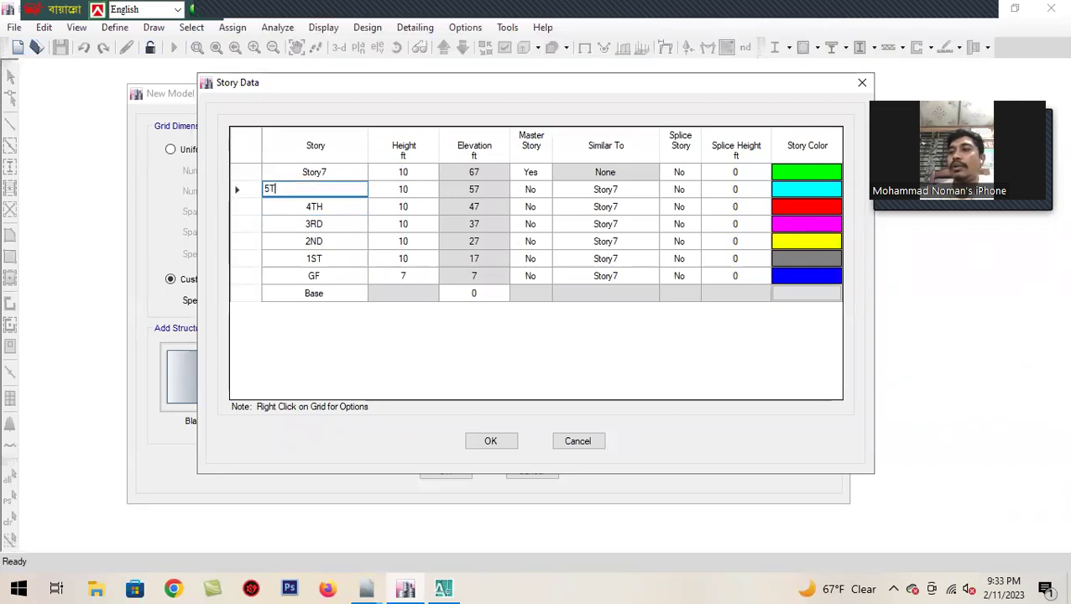
pyautogui.click(335, 177)
pyautogui.write('TOP')
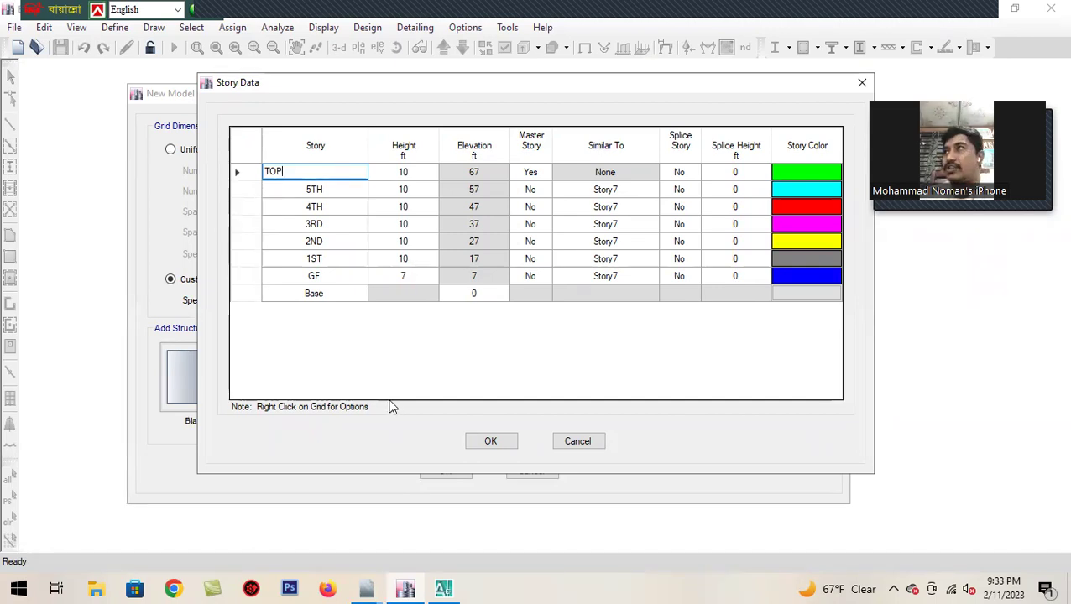
# Step: Review the story heights from 1ST up to TOP and accept the custom story data
pyautogui.click(413, 259)
pyautogui.click(415, 240)
pyautogui.click(418, 223)
pyautogui.click(418, 208)
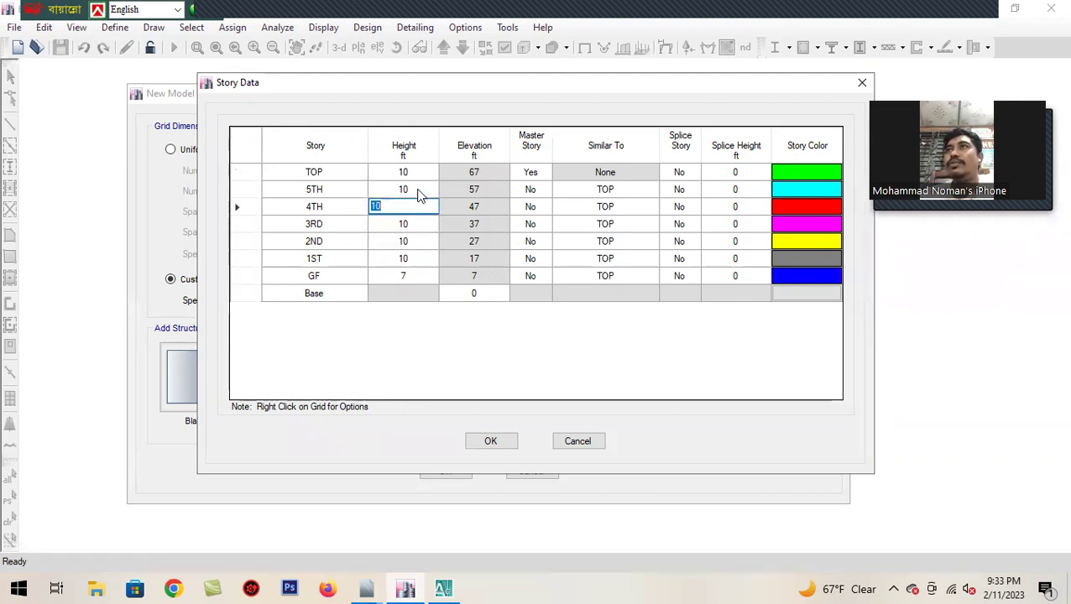
pyautogui.click(418, 189)
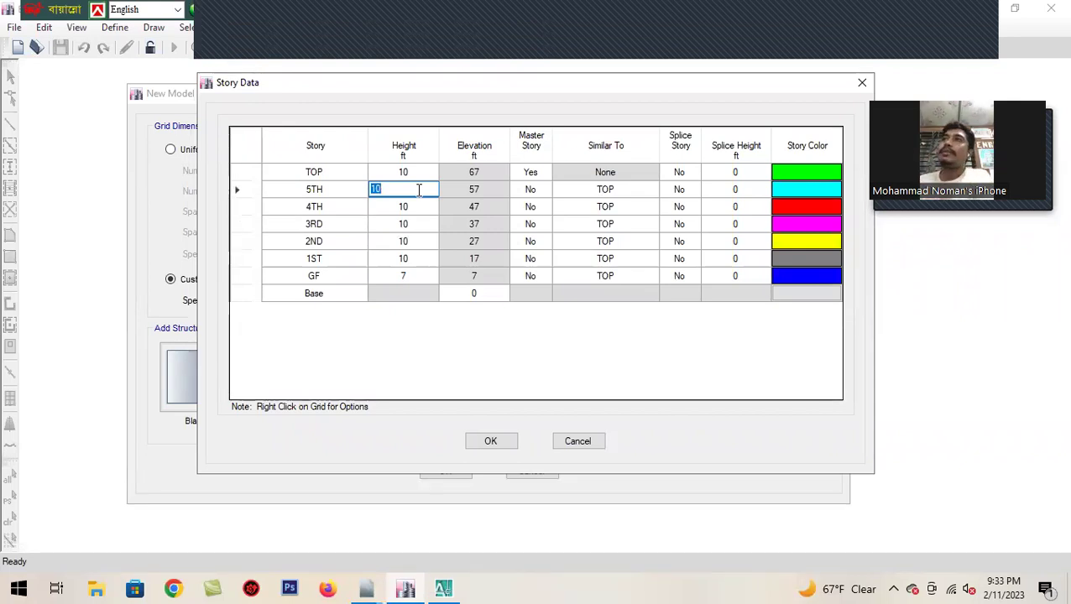
pyautogui.press('Up')
pyautogui.click(410, 172)
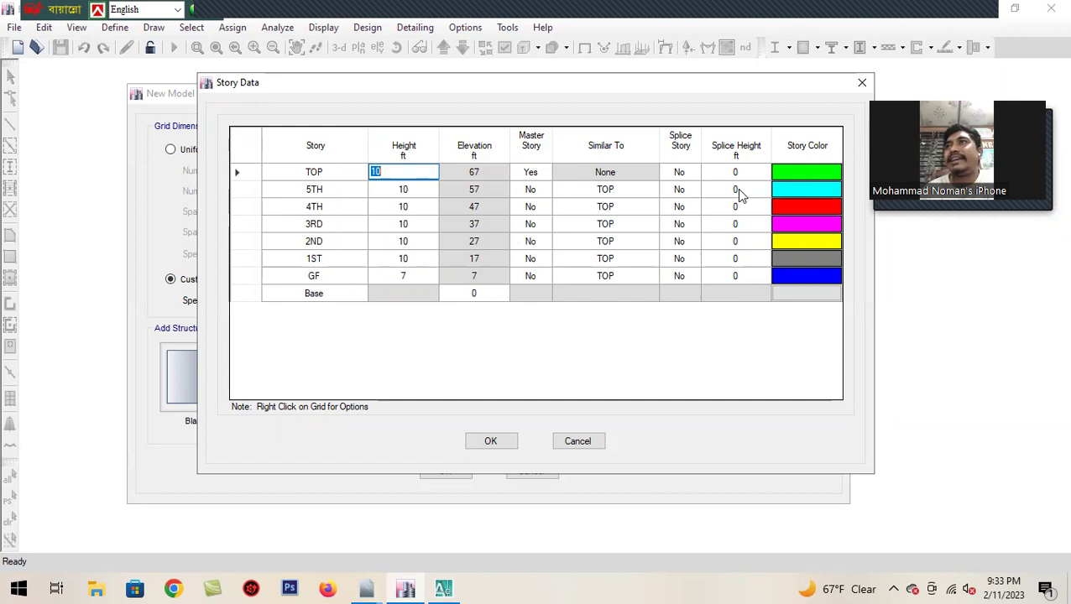
pyautogui.click(491, 442)
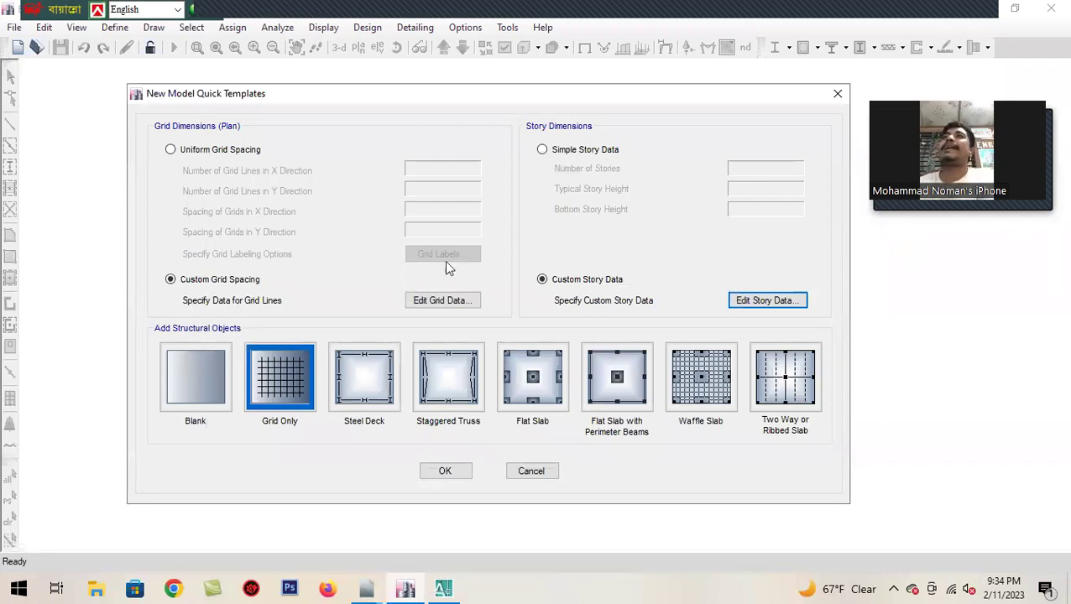
# Step: Switch to AutoCAD to look over the typical floor plan, and return to the ETABS model template settings
pyautogui.click(443, 300)
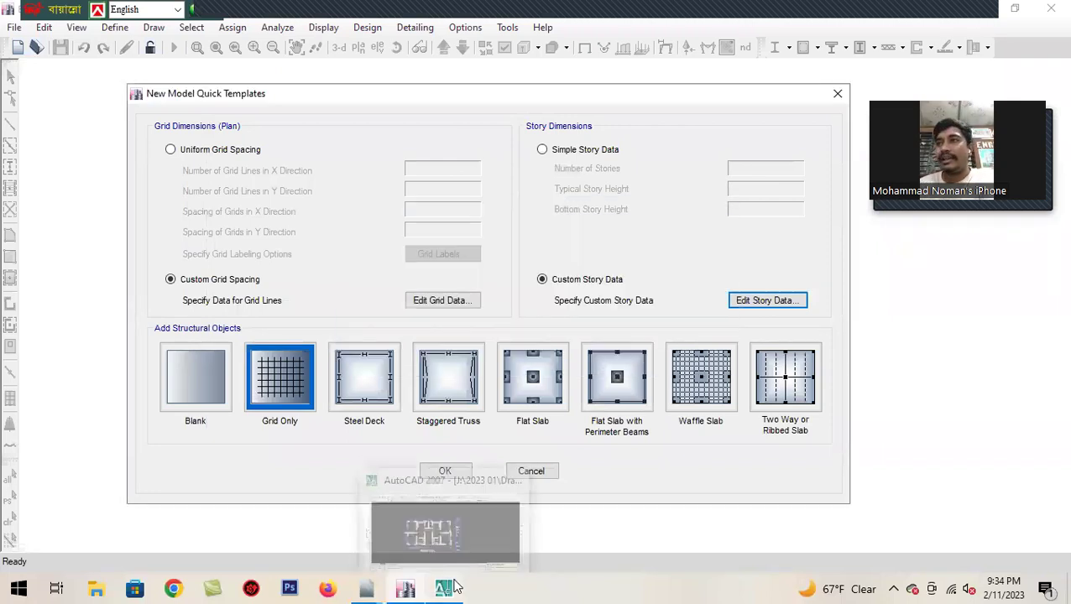
pyautogui.click(443, 588)
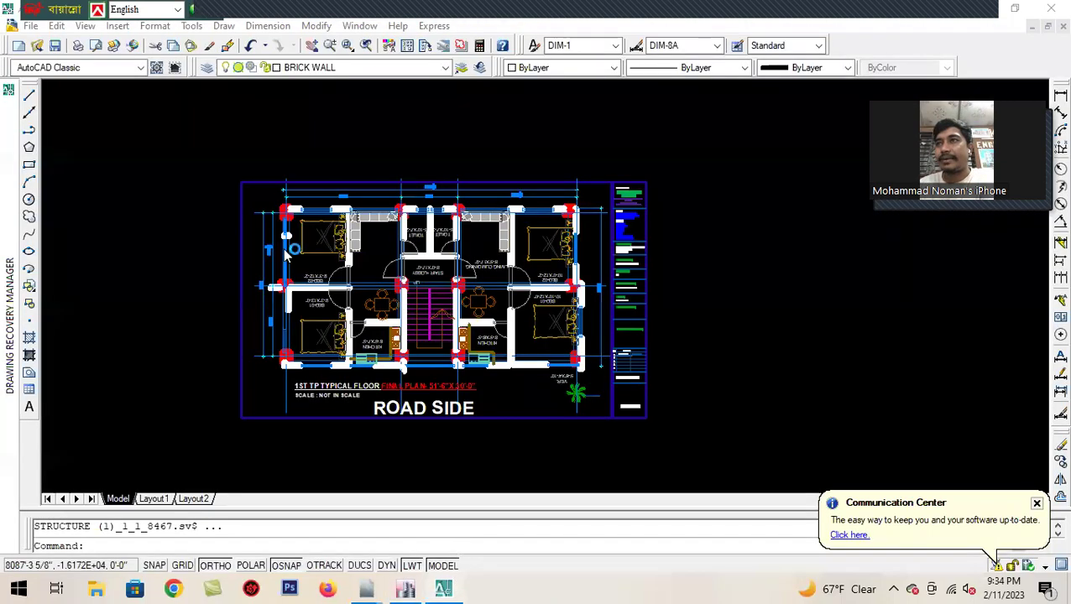
pyautogui.click(793, 348)
pyautogui.click(667, 416)
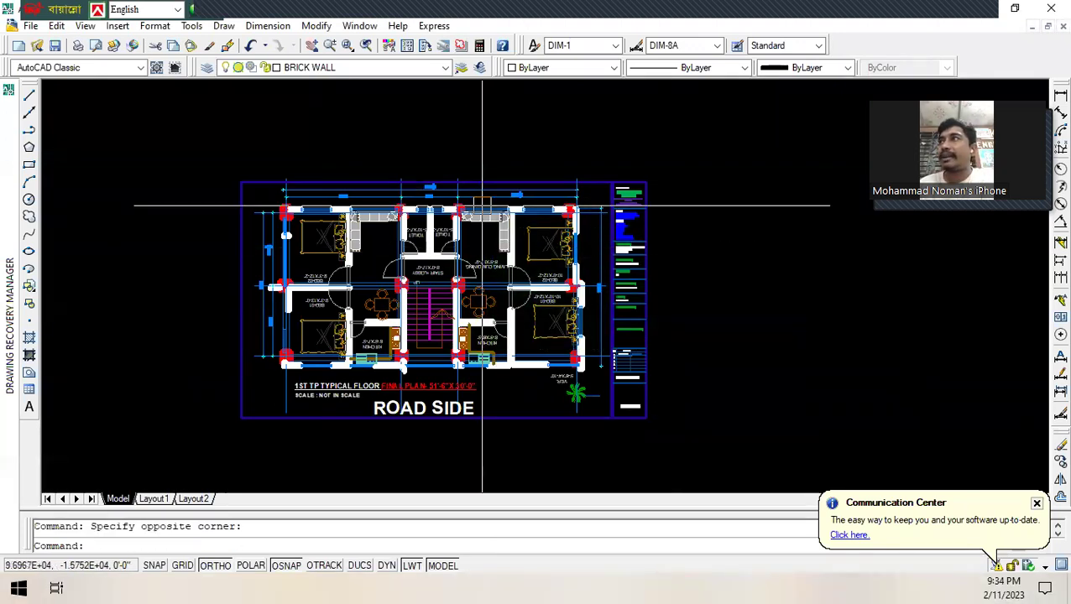
pyautogui.hotkey('alt', 'Tab')
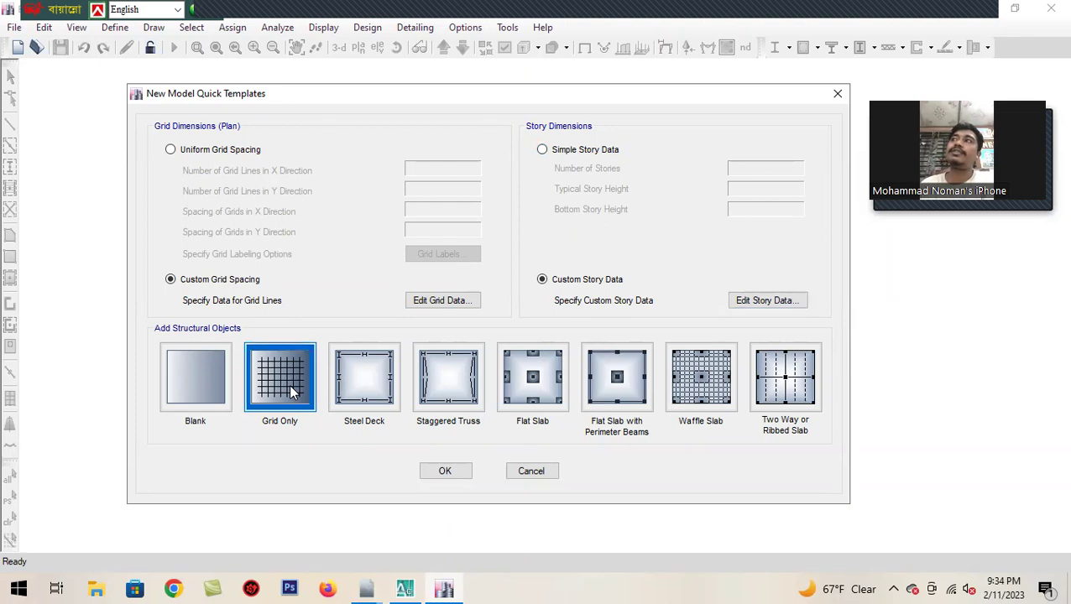
# Step: Create the Grid Only model, keep a single view window and show the default 3-D view in it
pyautogui.click(447, 471)
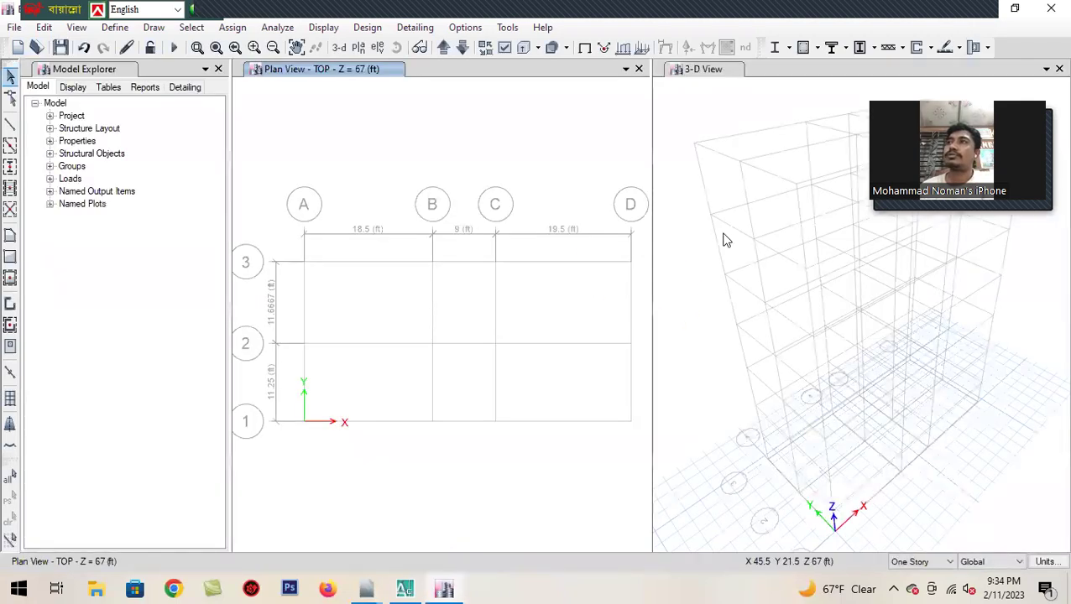
pyautogui.click(1059, 68)
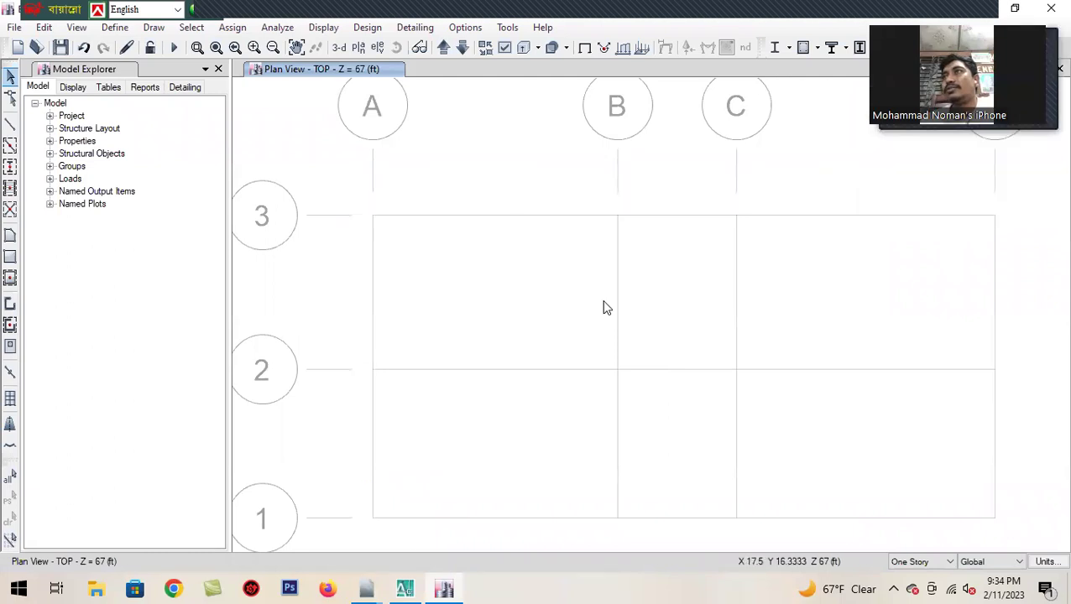
pyautogui.click(338, 47)
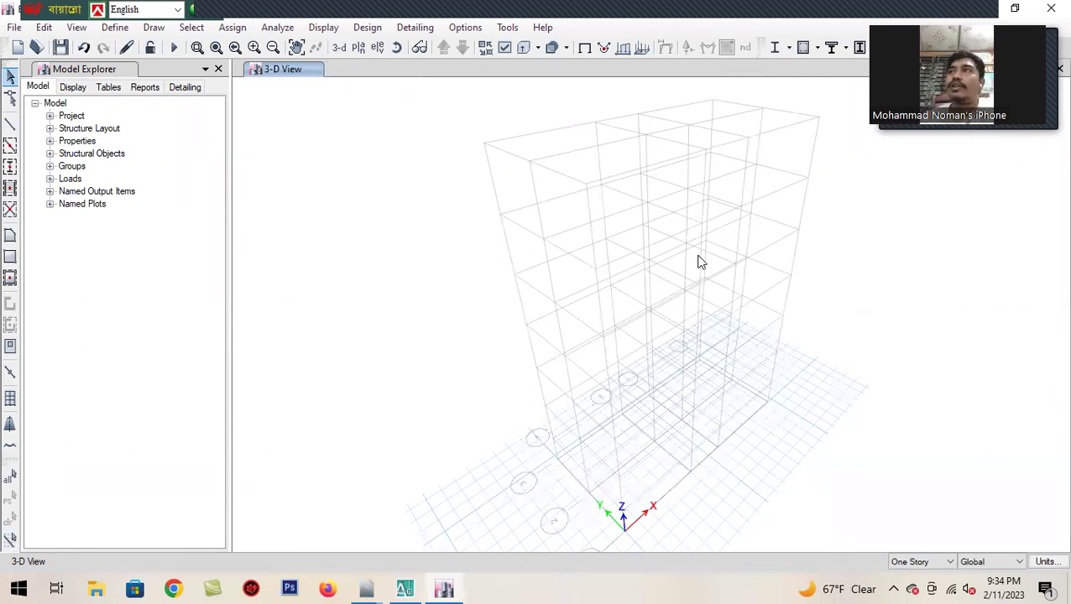
# Step: Display the elevation view along grid line D to check the named story levels
pyautogui.click(383, 49)
pyautogui.click(396, 242)
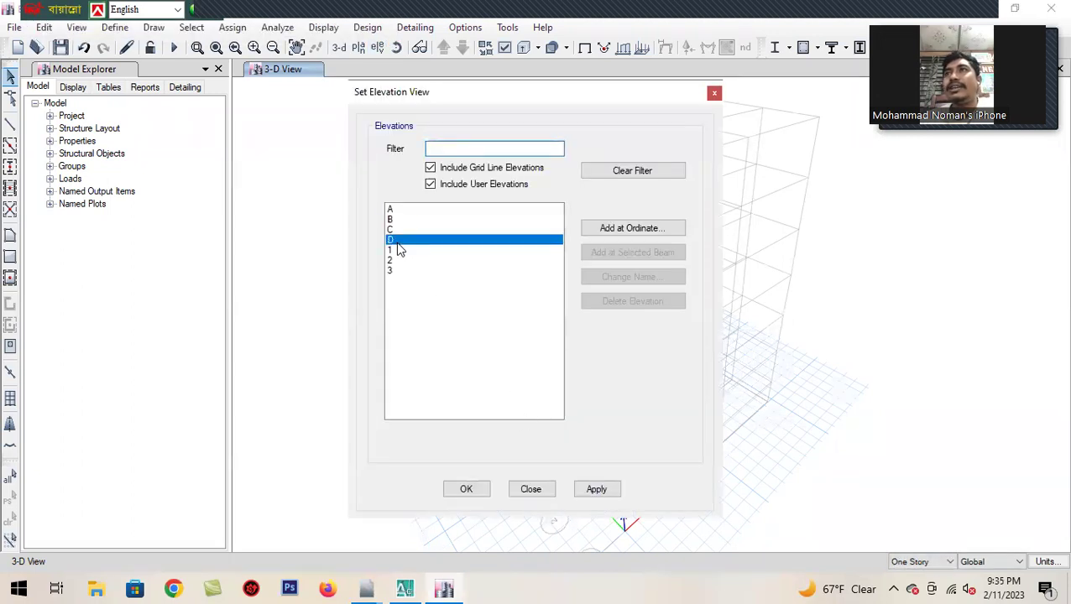
pyautogui.click(596, 488)
pyautogui.click(467, 491)
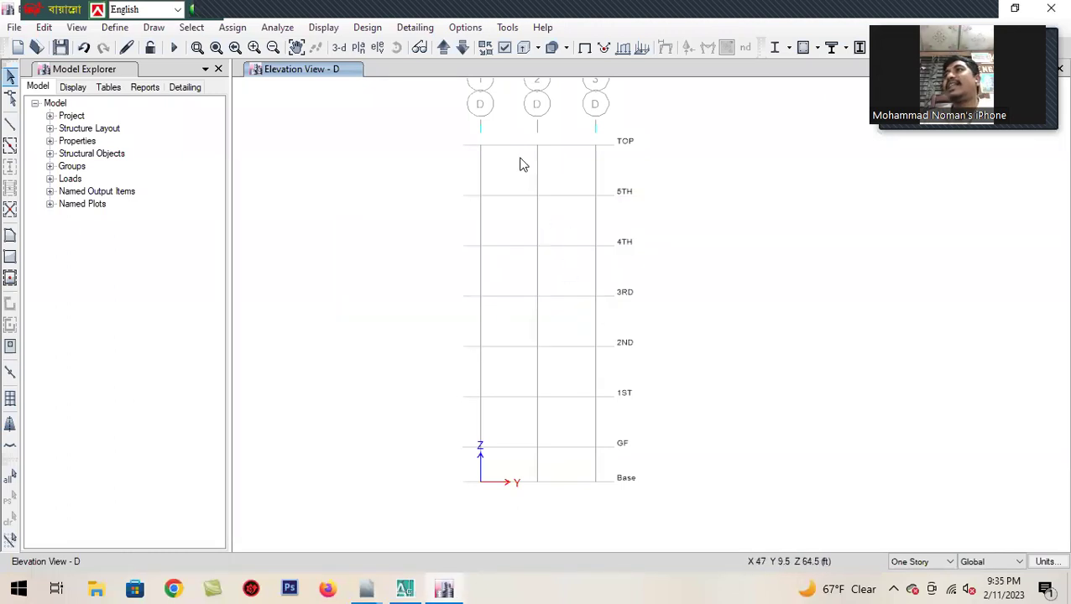
# Step: Return to the default 3-D view and replace it with the plan view of story GF
pyautogui.click(338, 48)
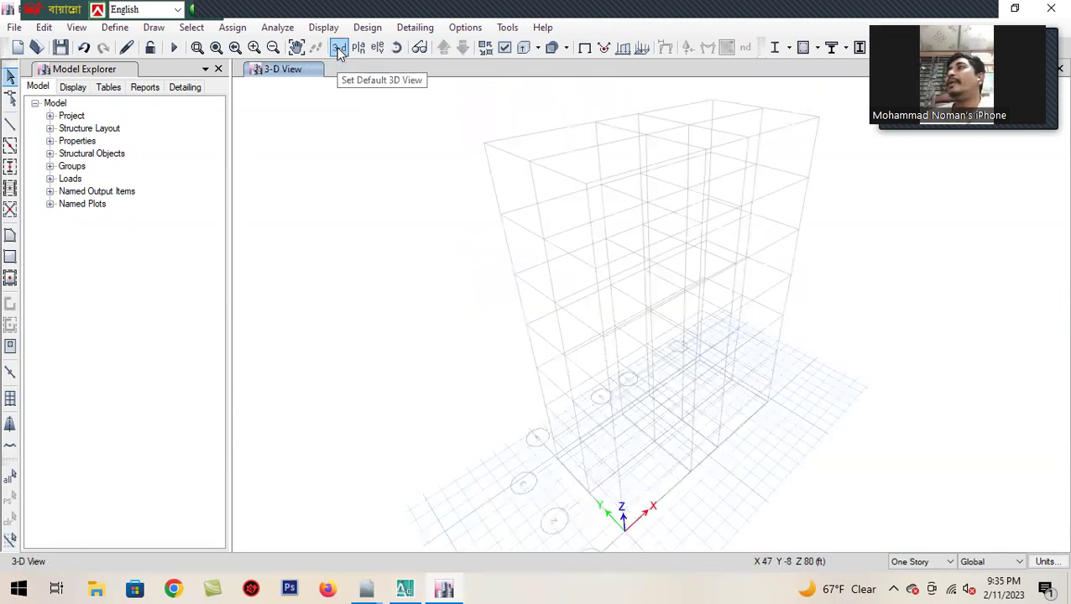
pyautogui.click(358, 48)
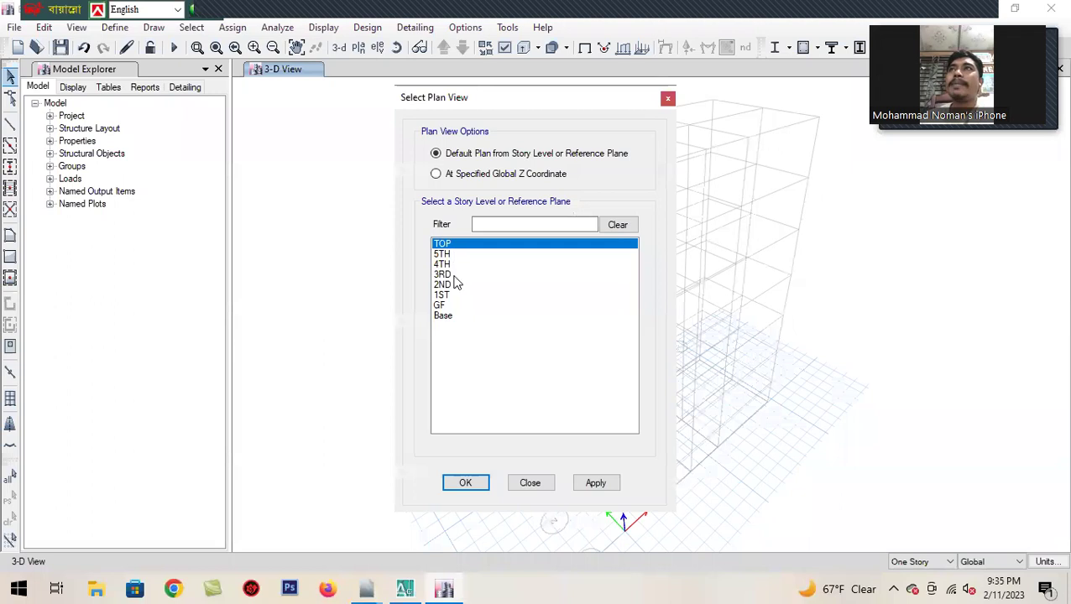
pyautogui.click(444, 305)
pyautogui.click(578, 484)
pyautogui.click(468, 484)
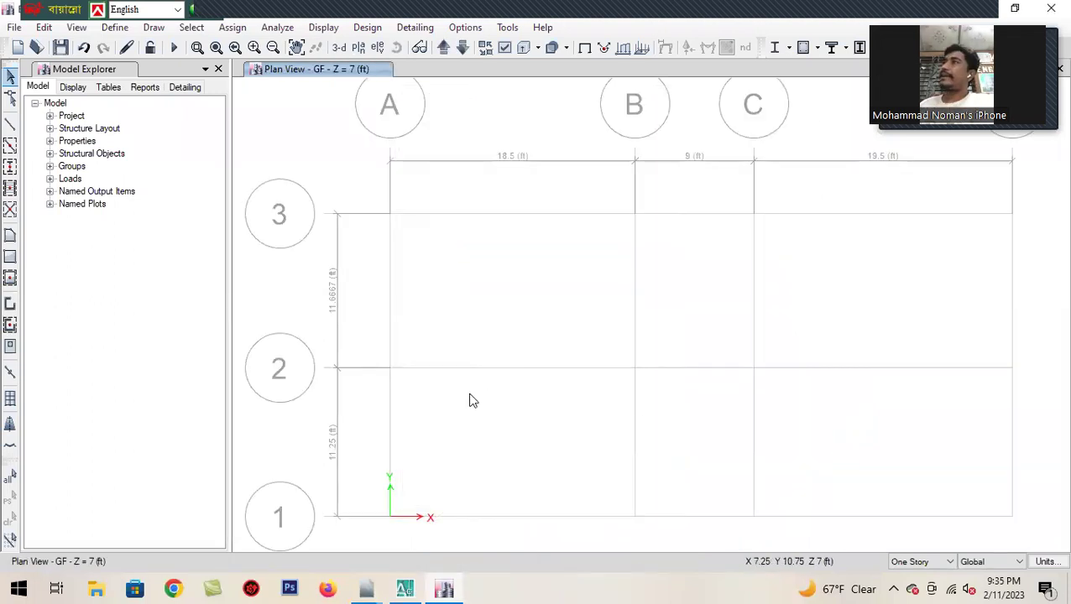
# Step: Start saving the model and browse to the Drawing folder inside 2023 01 on Local Disk (J:)
pyautogui.click(61, 47)
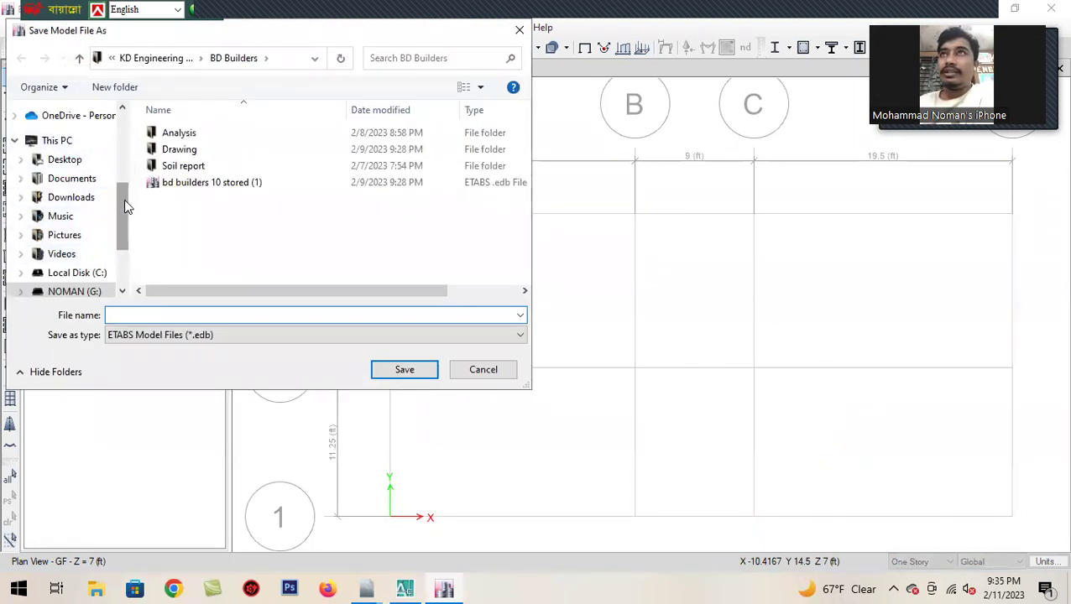
pyautogui.moveTo(125, 207); pyautogui.dragTo(124, 241)
pyautogui.click(76, 242)
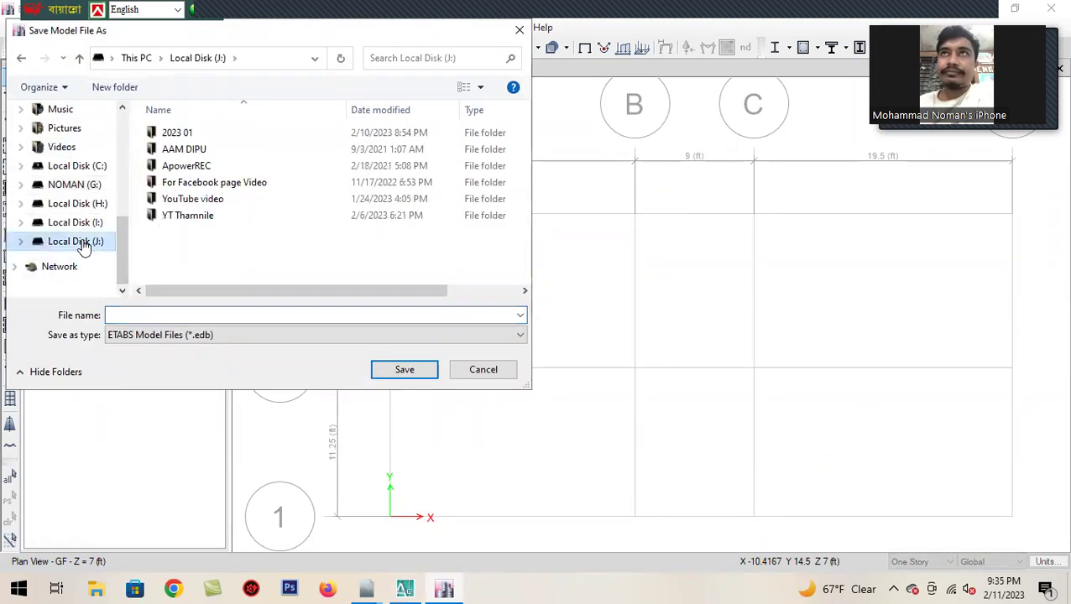
pyautogui.doubleClick(205, 135)
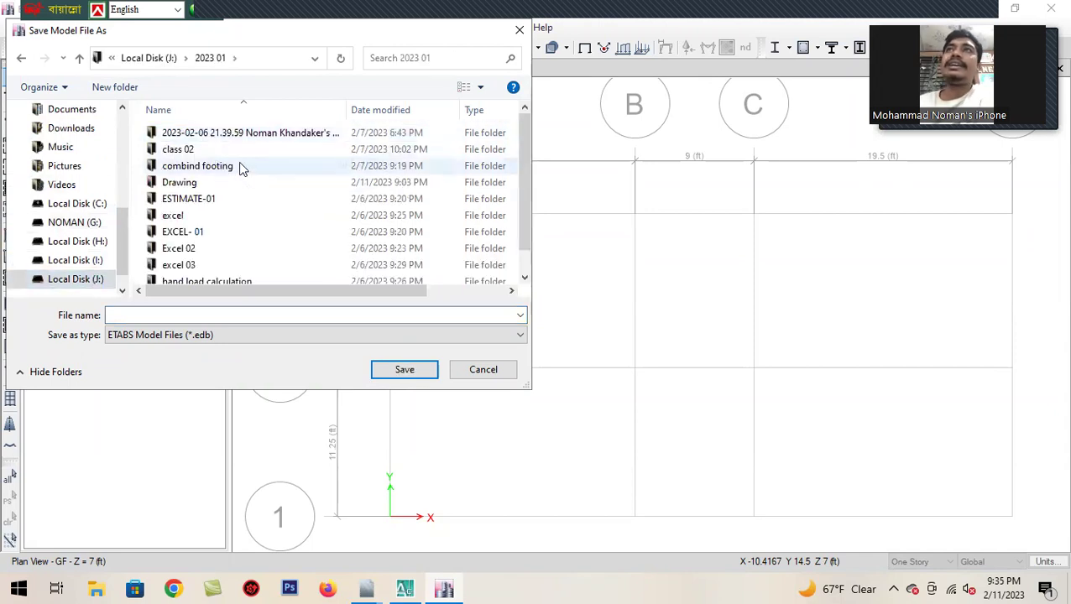
pyautogui.doubleClick(236, 182)
# Step: Name the model file "5 TOLA - 2023", keep the ETABS Model Files (*.edb) type and save it
pyautogui.click(163, 315)
pyautogui.write('5')
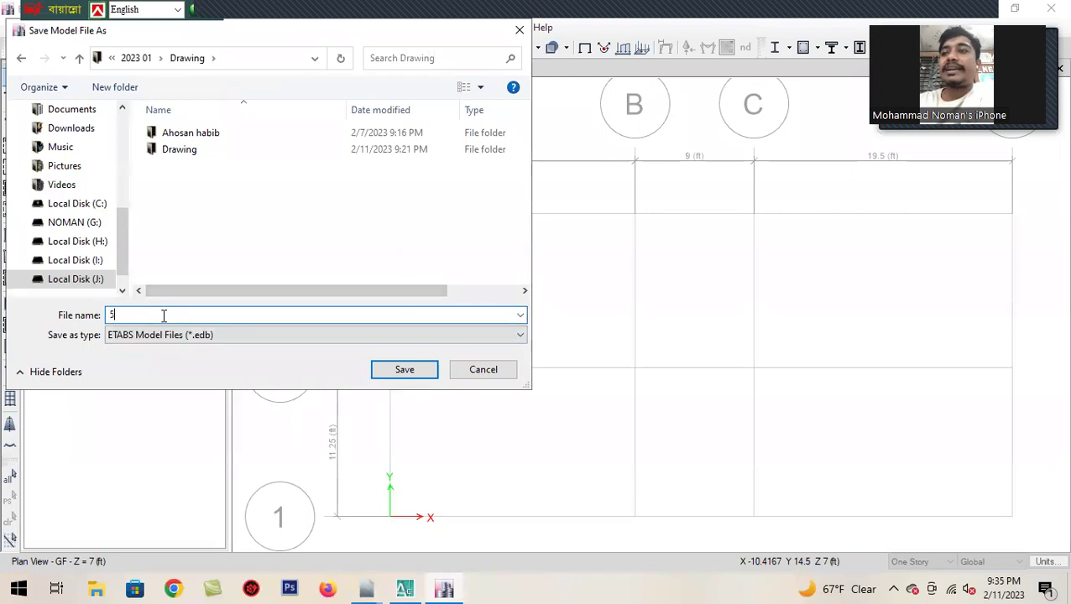
pyautogui.write(' TOLA')
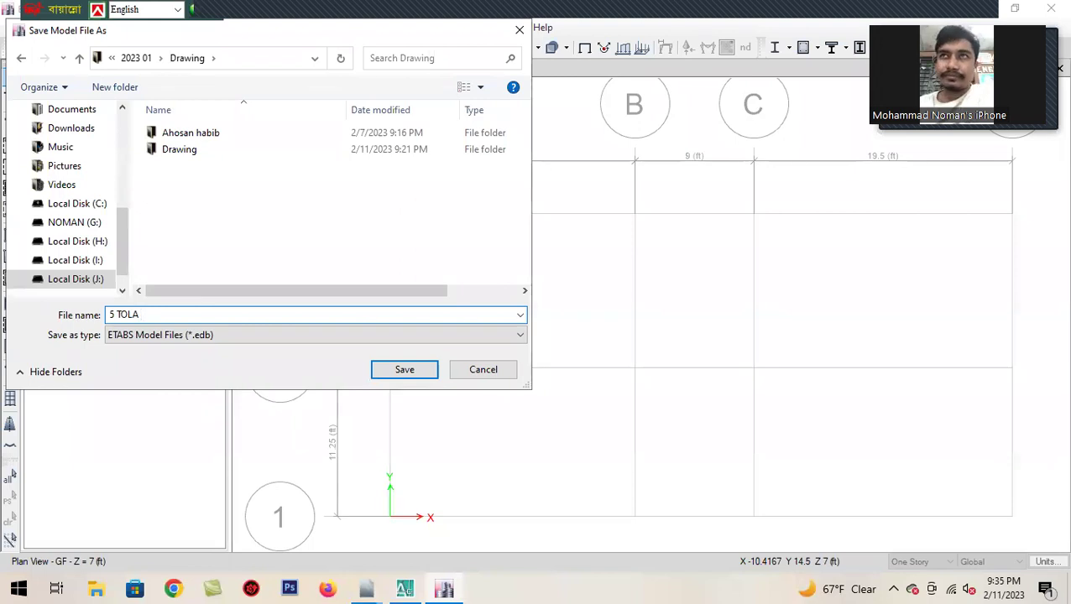
pyautogui.write(' _')
pyautogui.press('BackSpace')
pyautogui.write('-')
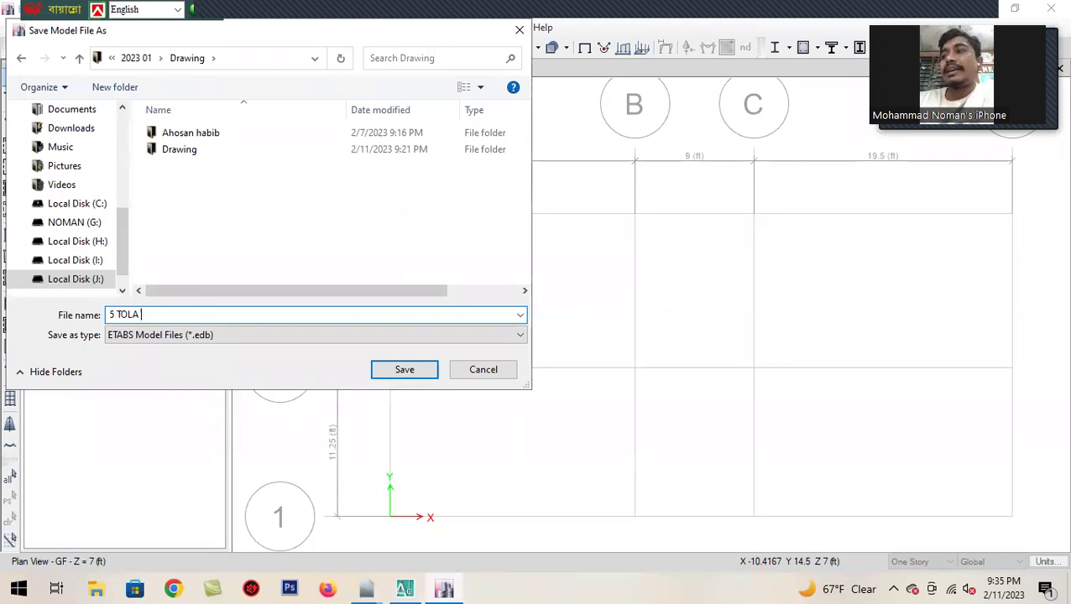
pyautogui.write(' 2023')
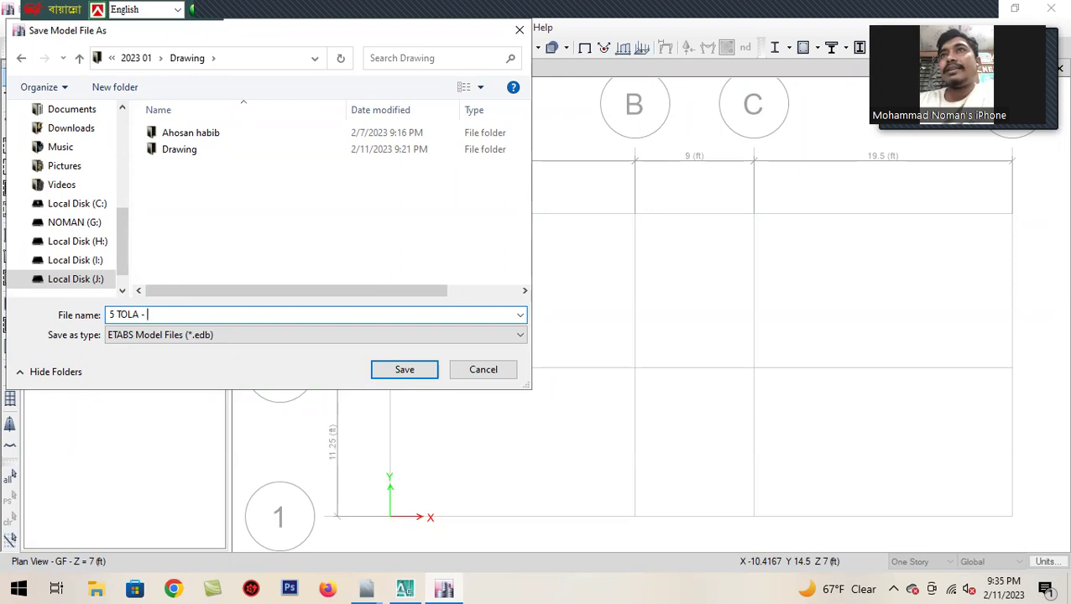
pyautogui.click(265, 335)
pyautogui.click(392, 353)
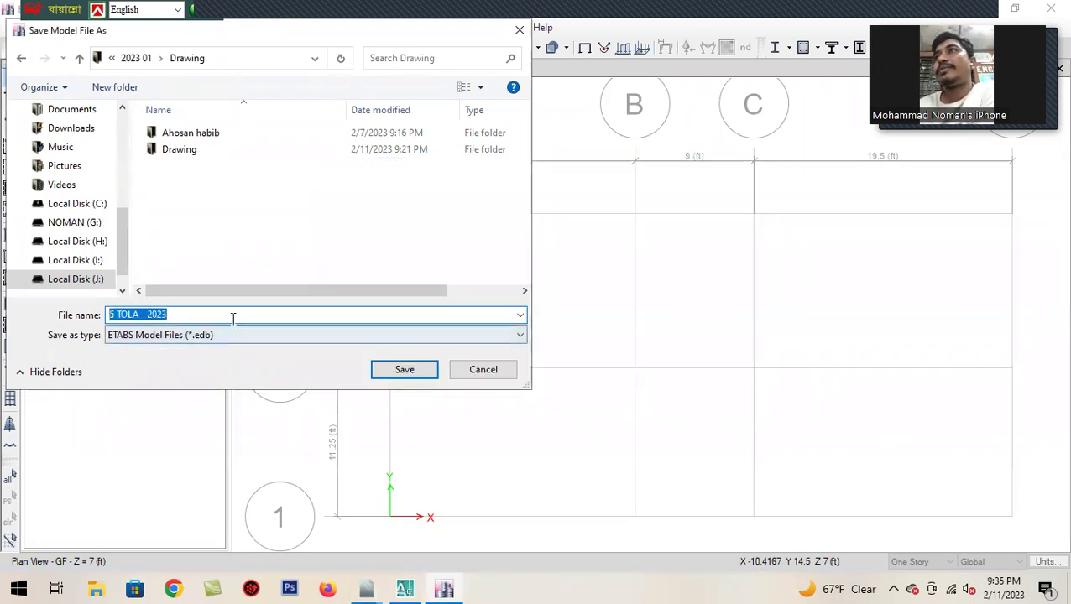
pyautogui.click(406, 372)
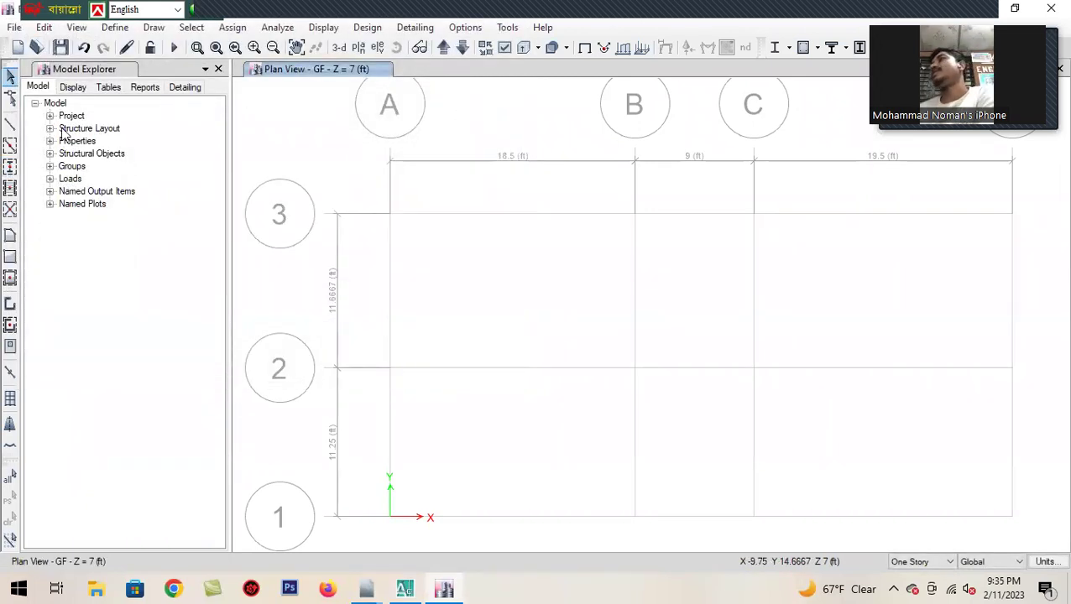
pyautogui.click(60, 47)
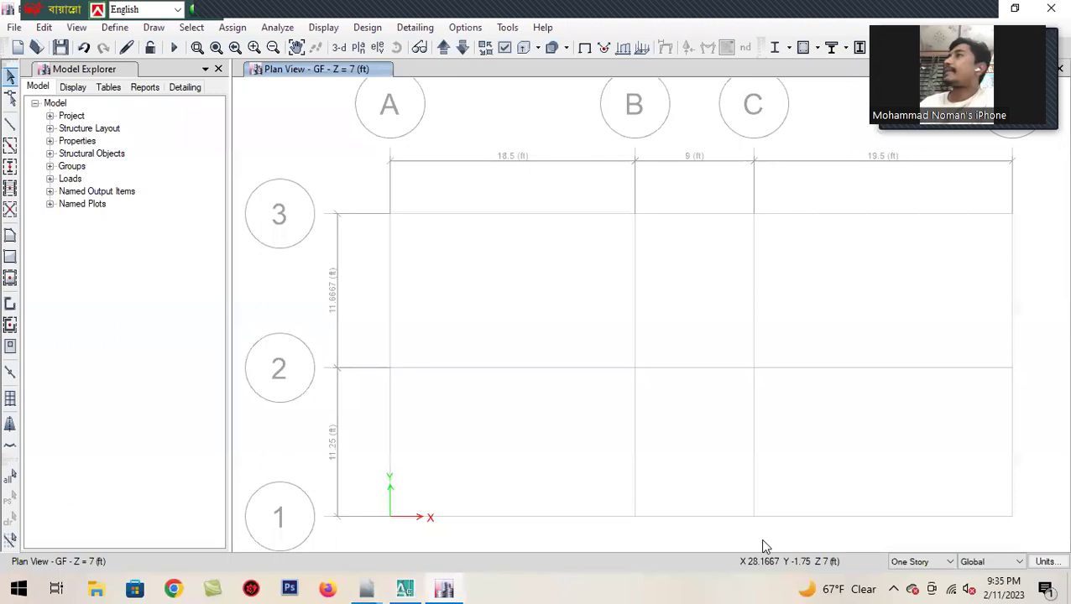
# Step: Show the default 3-D view of the grid and look over the section property types available for definition
pyautogui.click(339, 47)
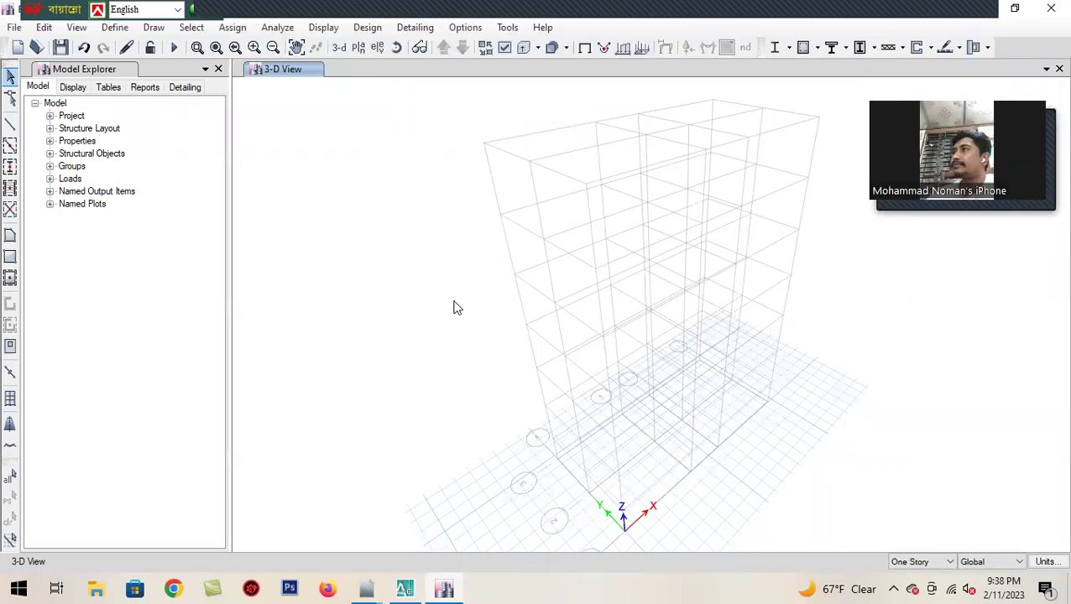
pyautogui.click(124, 33)
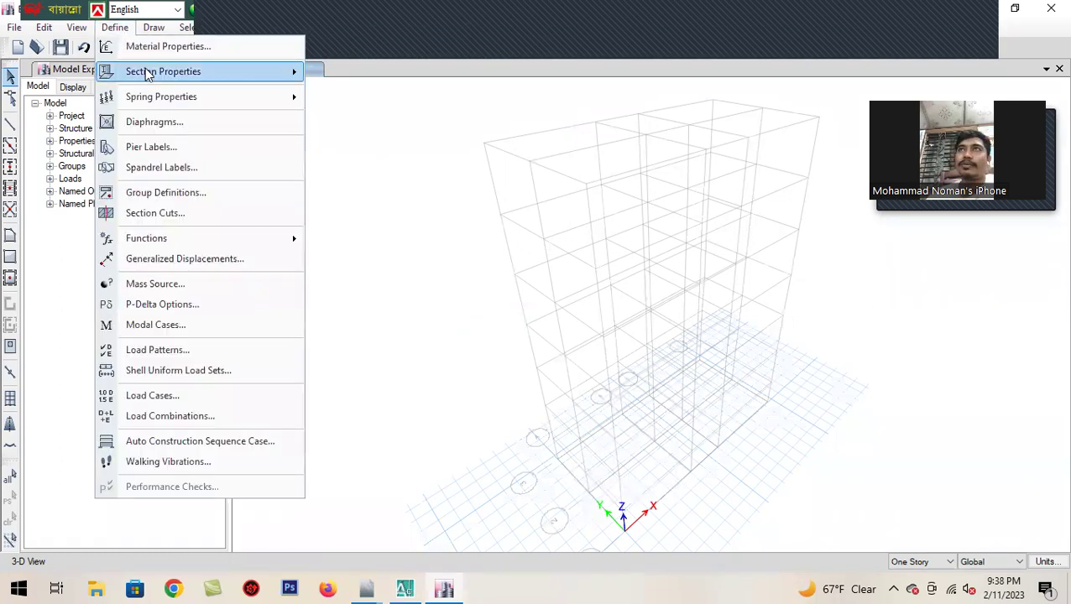
pyautogui.moveTo(147, 75)
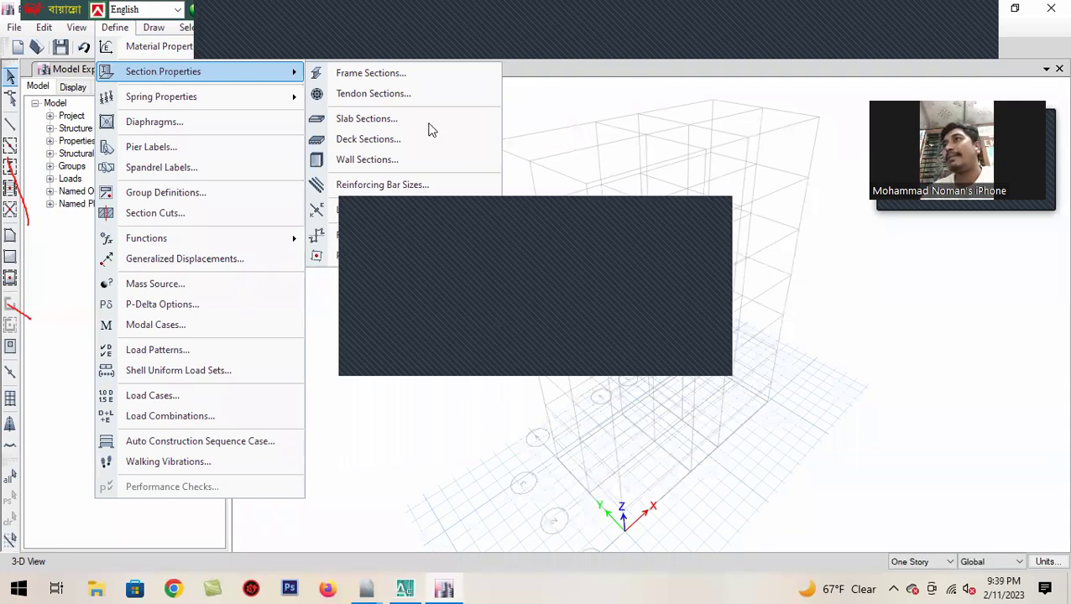
pyautogui.click(714, 224)
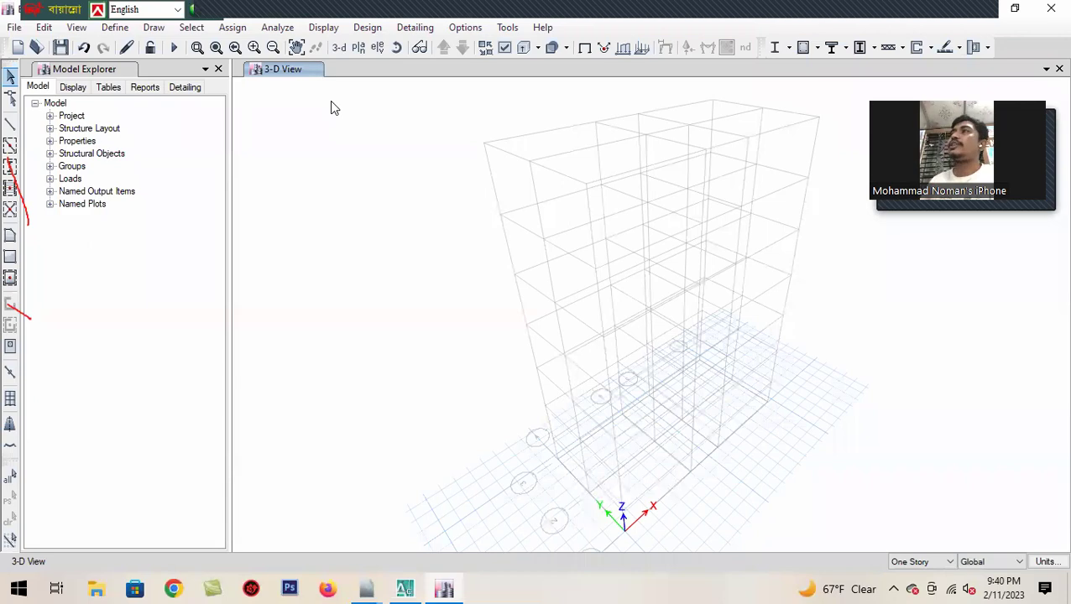
# Step: Switch to File Explorer and open the first image in the hand load calculation folder of 2023 01 on Local Disk (J:)
pyautogui.click(979, 10)
pyautogui.doubleClick(24, 93)
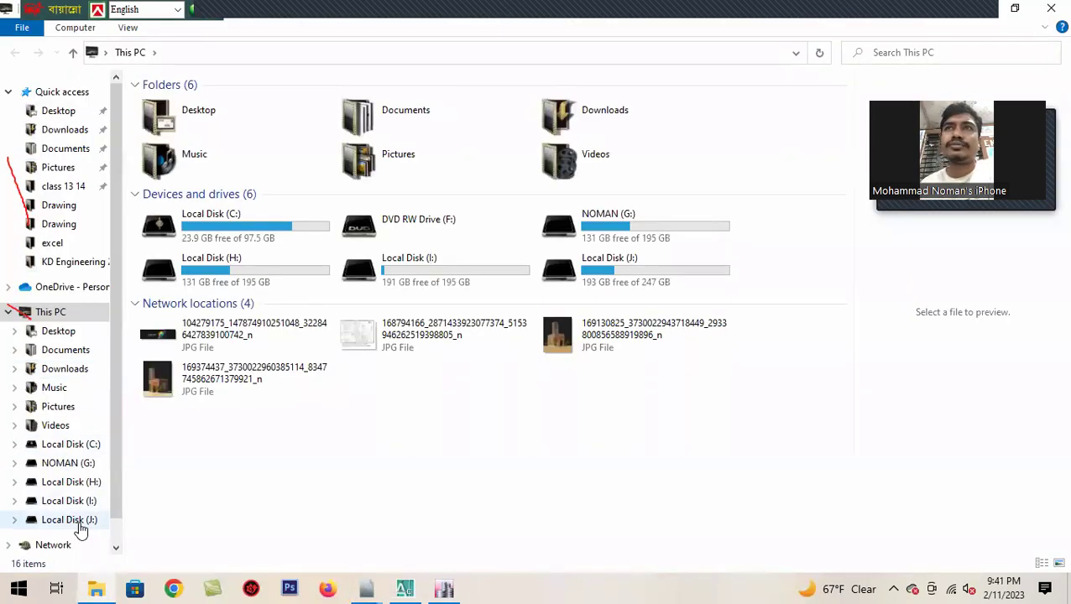
pyautogui.click(71, 520)
pyautogui.doubleClick(220, 104)
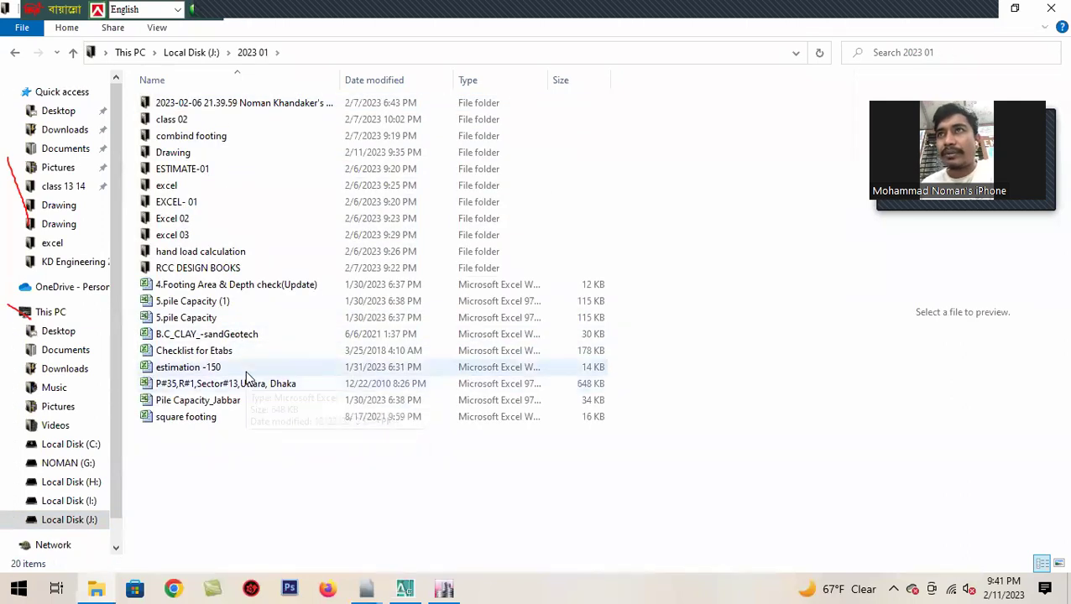
pyautogui.doubleClick(214, 253)
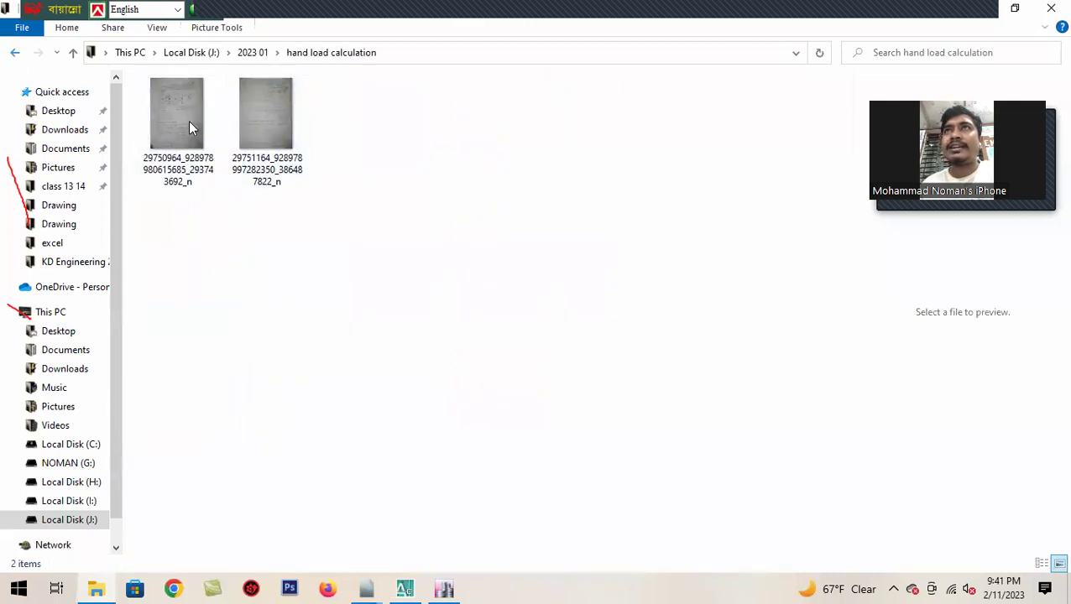
pyautogui.doubleClick(188, 126)
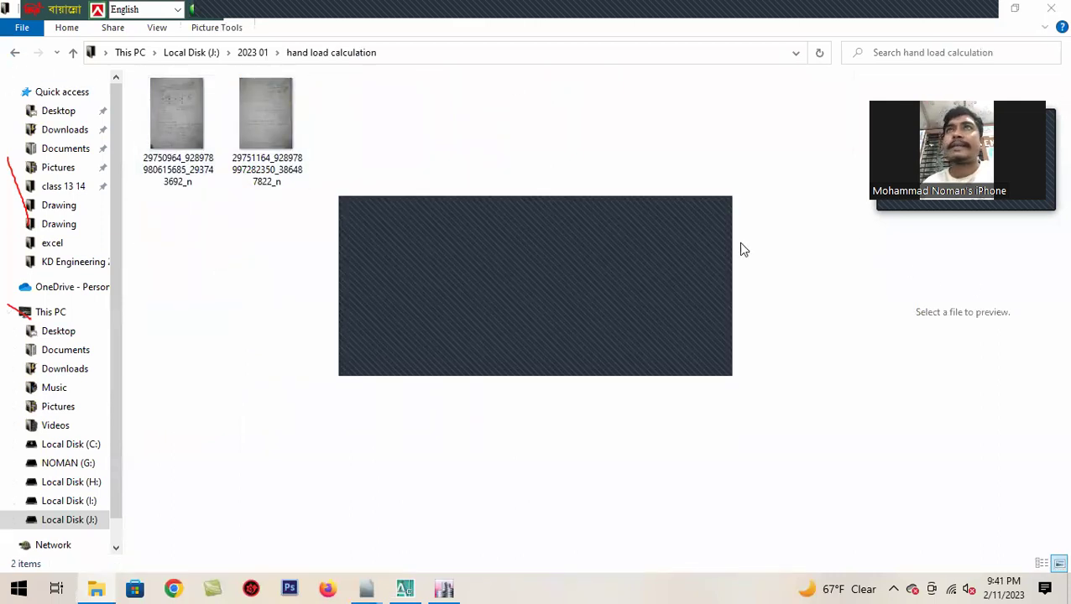
# Step: Look through the ESTIMATE-01 and excel folders inside 2023 01, and return to the root of Local Disk (J:)
pyautogui.click(15, 53)
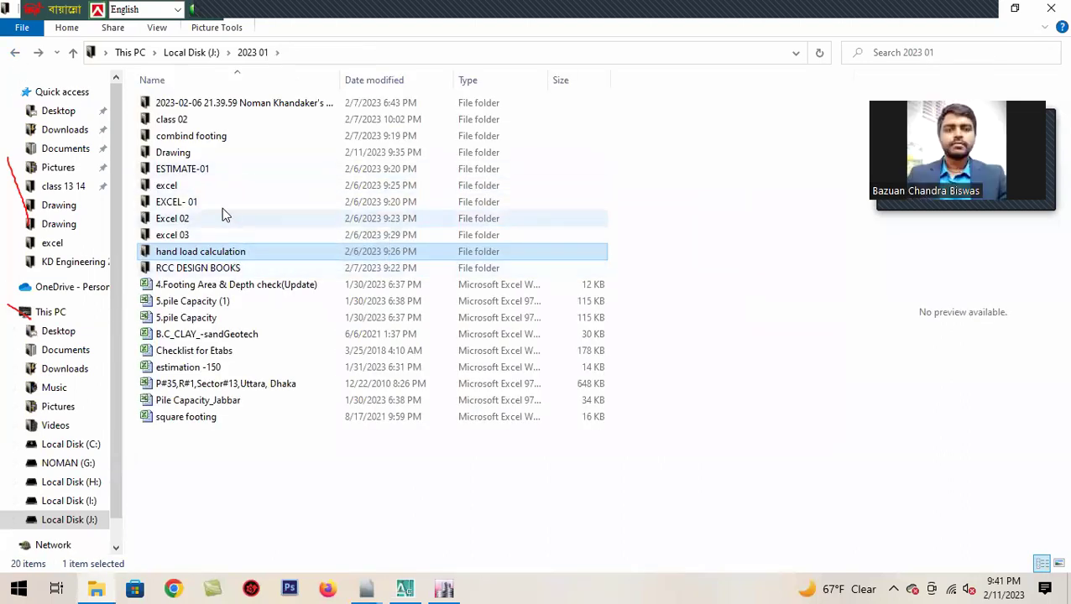
pyautogui.click(204, 153)
pyautogui.doubleClick(206, 169)
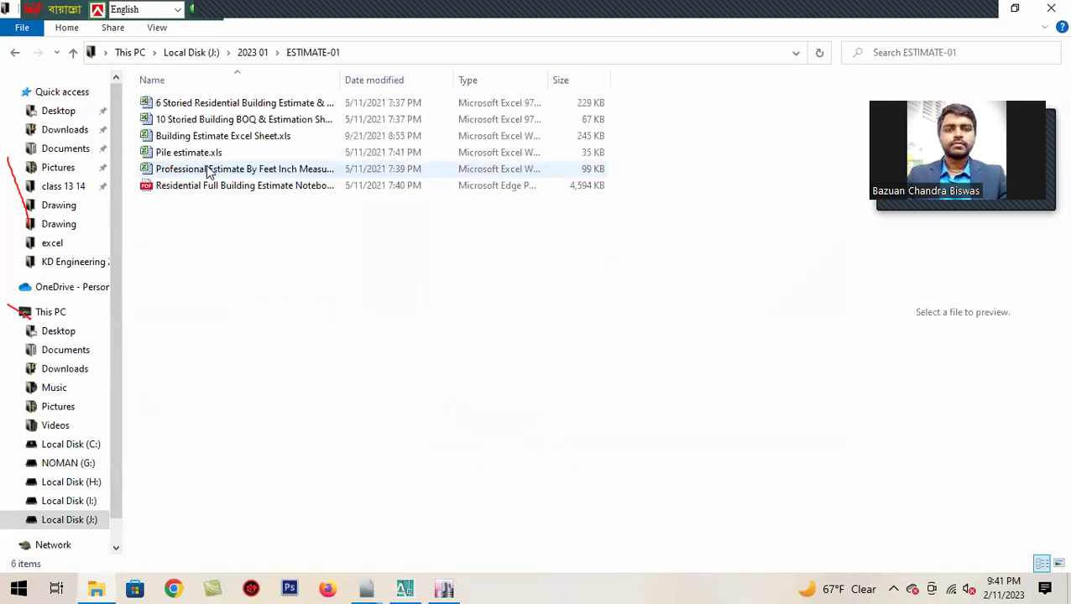
pyautogui.click(15, 53)
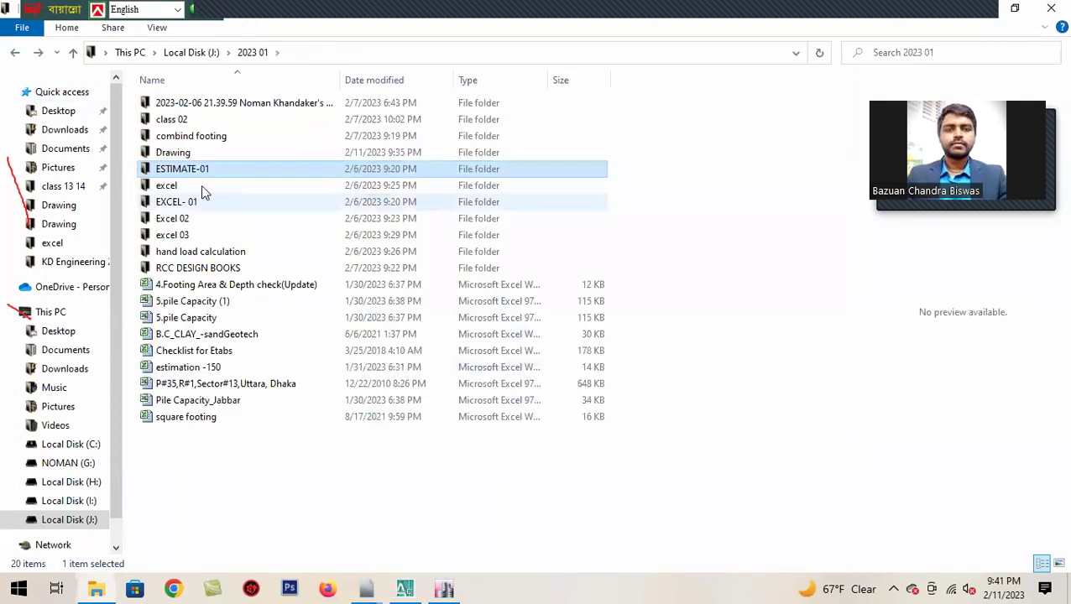
pyautogui.doubleClick(201, 186)
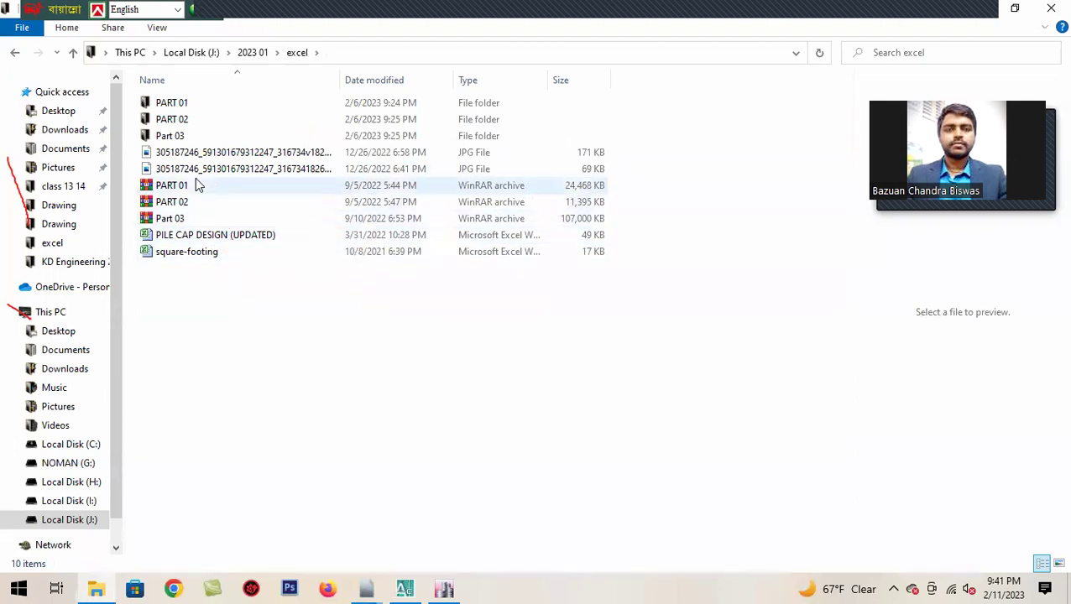
pyautogui.click(13, 52)
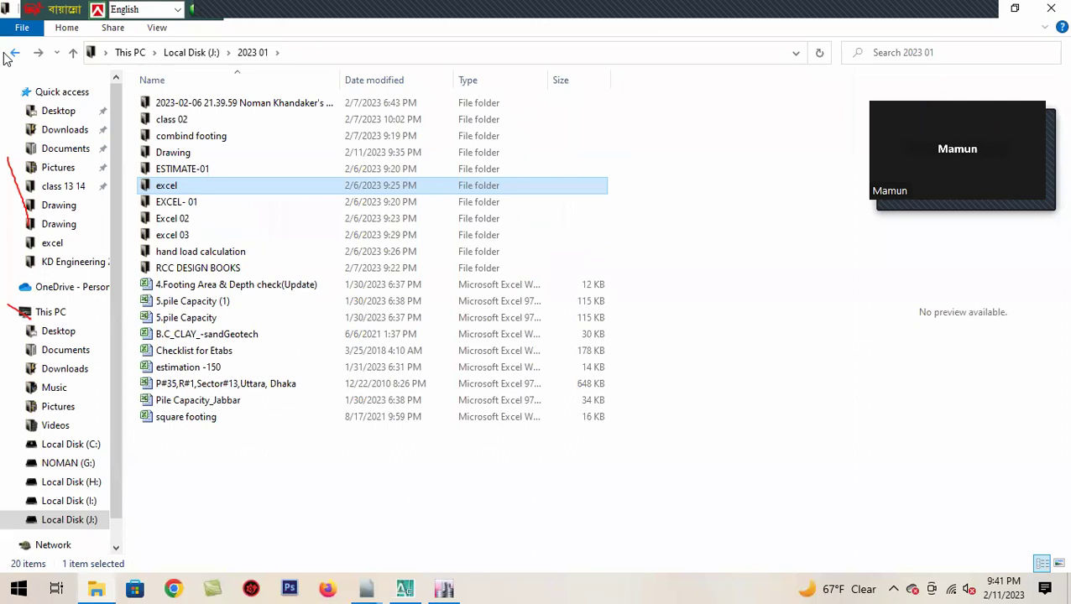
pyautogui.hotkey('alt', 'Up')
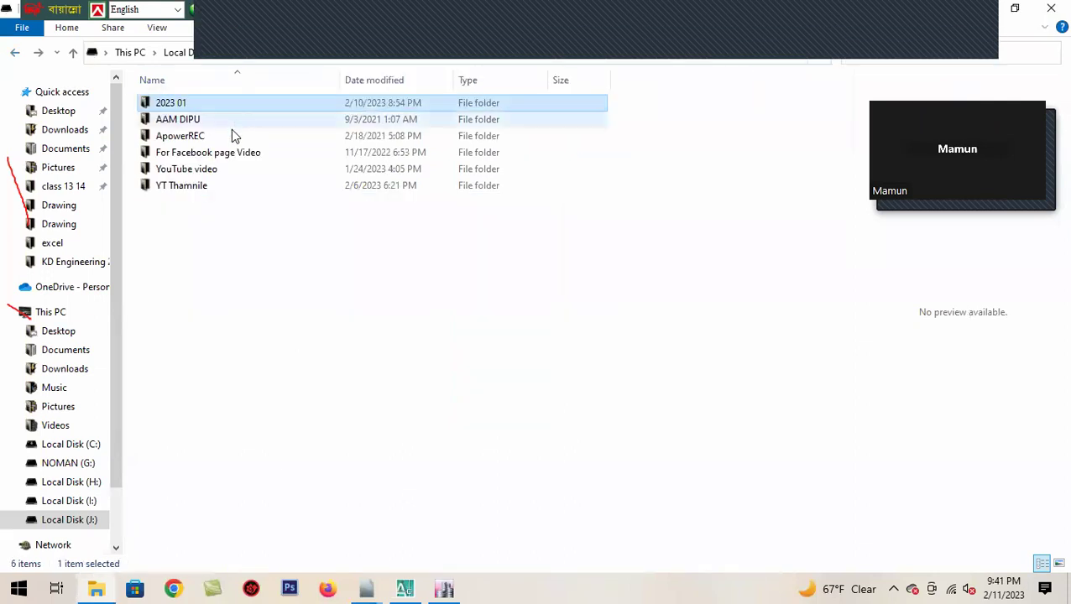
# Step: Reopen the 2023 01 folder, check the Drawing folder for the saved model files, and display the contents of ESTIMATE-01
pyautogui.doubleClick(233, 104)
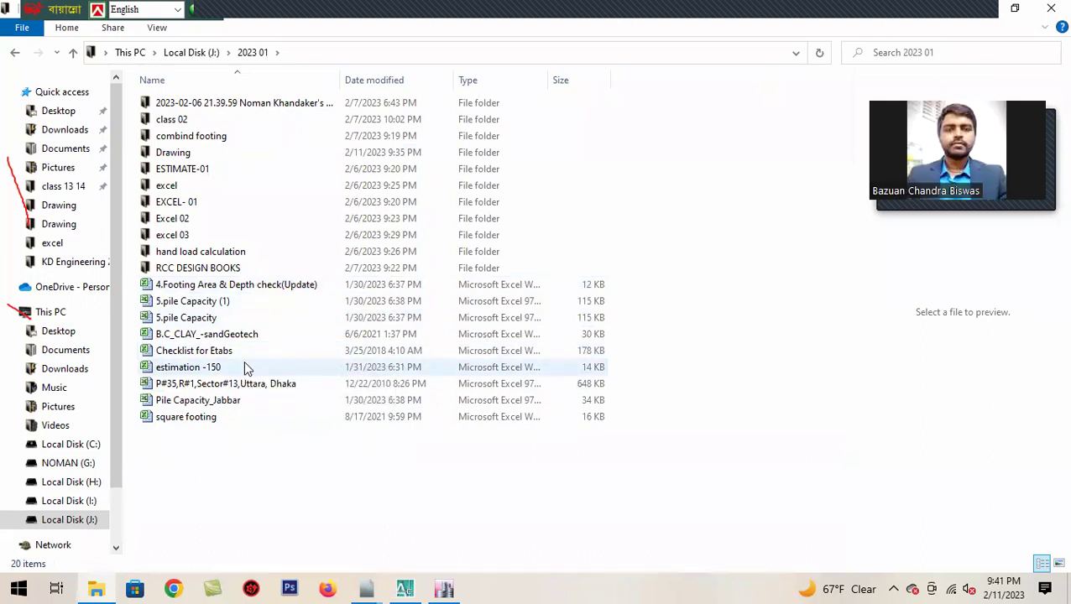
pyautogui.doubleClick(239, 171)
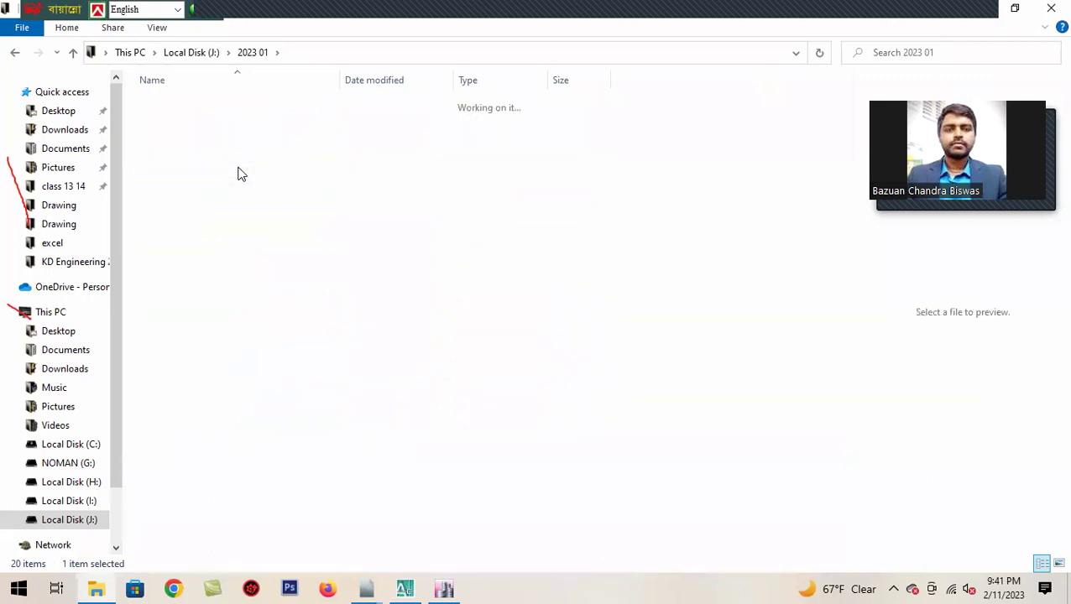
pyautogui.click(14, 52)
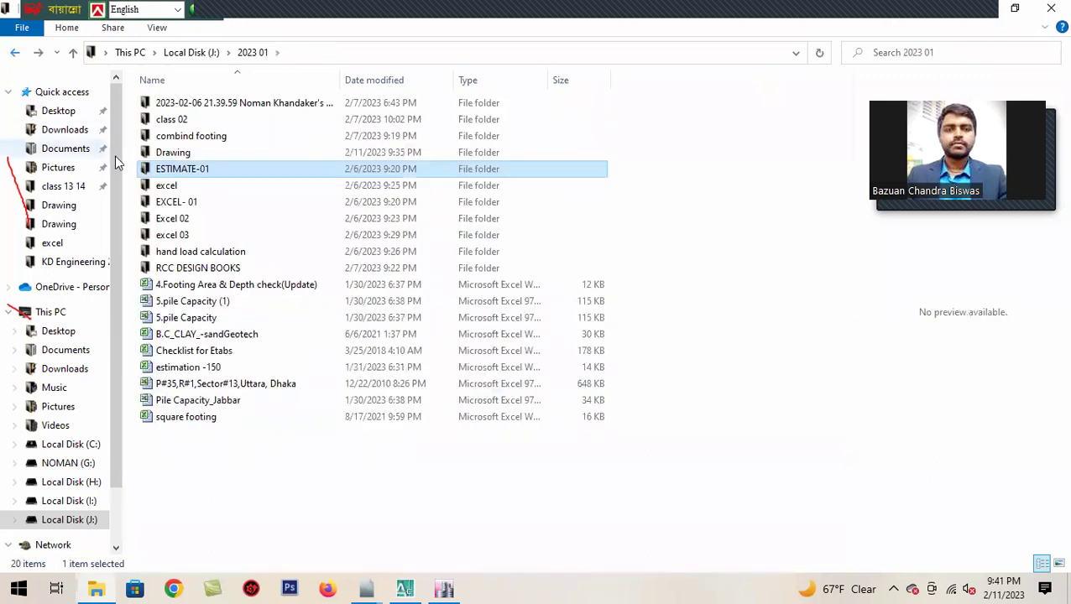
pyautogui.doubleClick(186, 153)
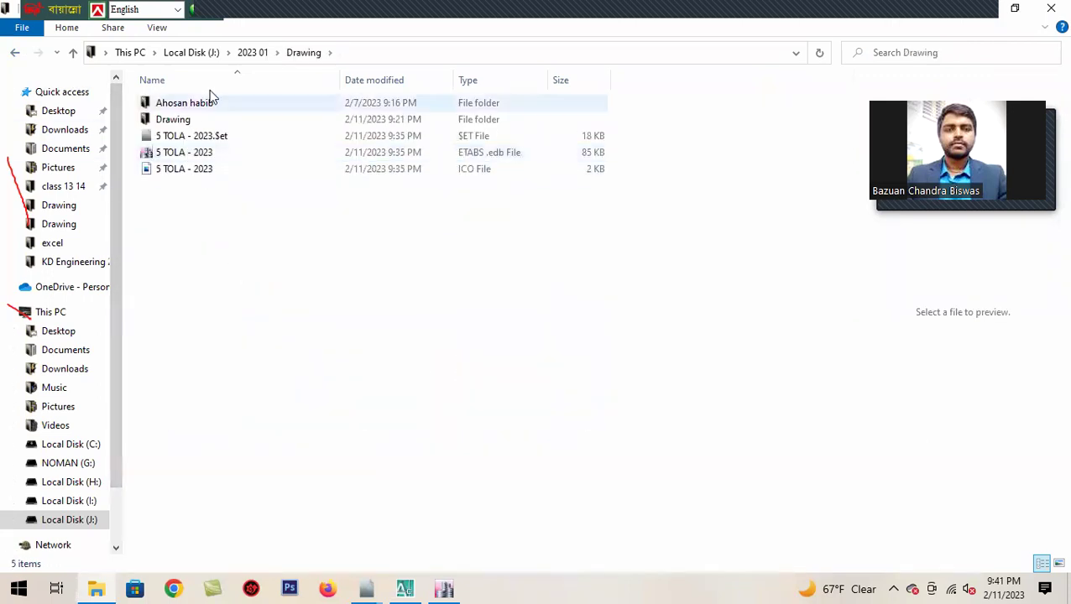
pyautogui.click(13, 52)
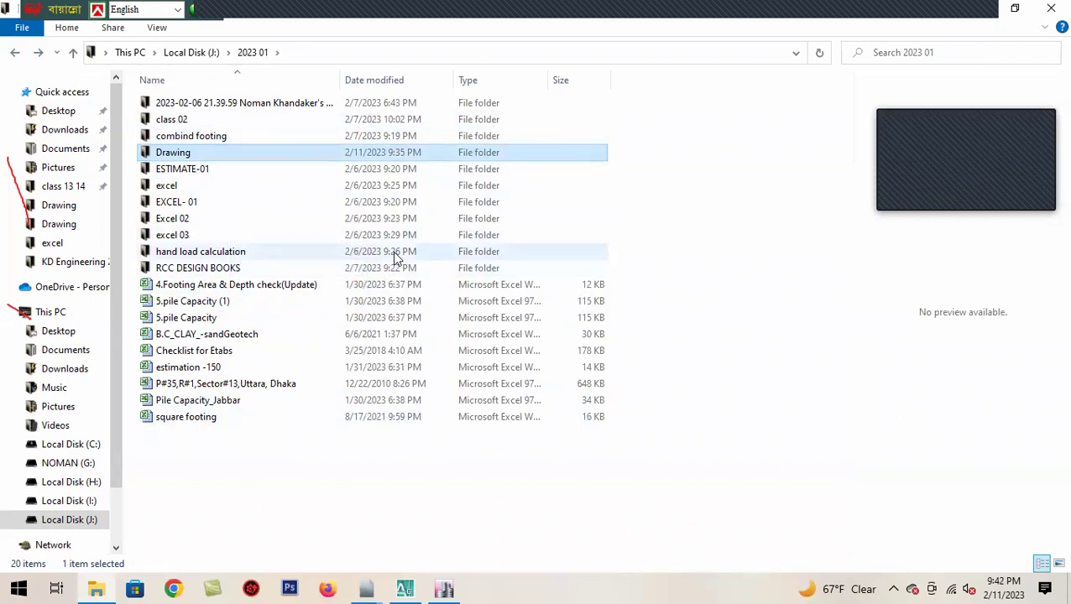
pyautogui.doubleClick(229, 170)
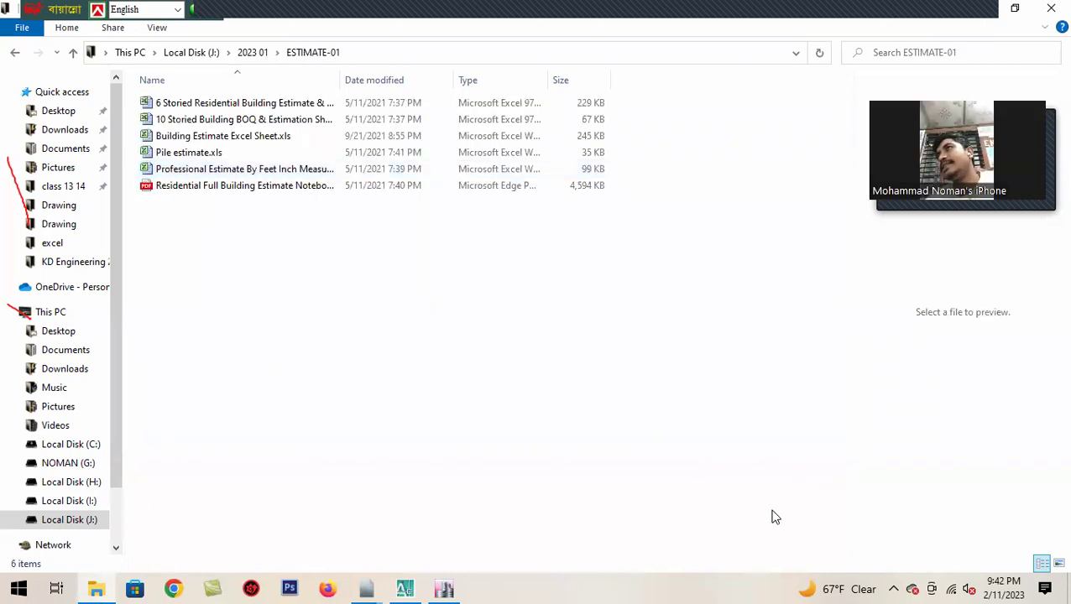